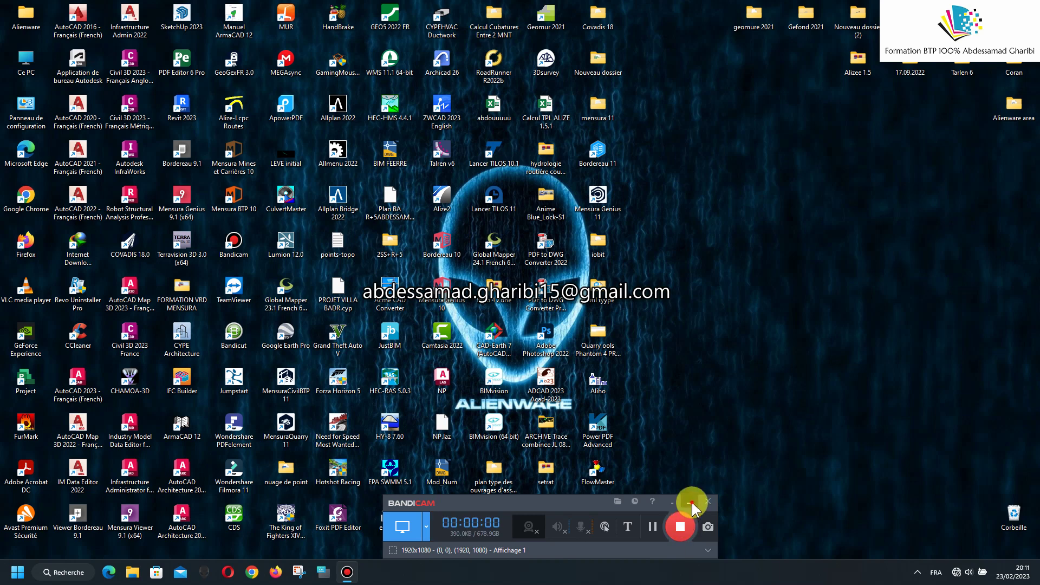
# Start the recording and launch the Dessin 23.02.2023 drawing from the desktop.
pyautogui.click(690, 501)
pyautogui.moveTo(684, 466); pyautogui.dragTo(715, 460)
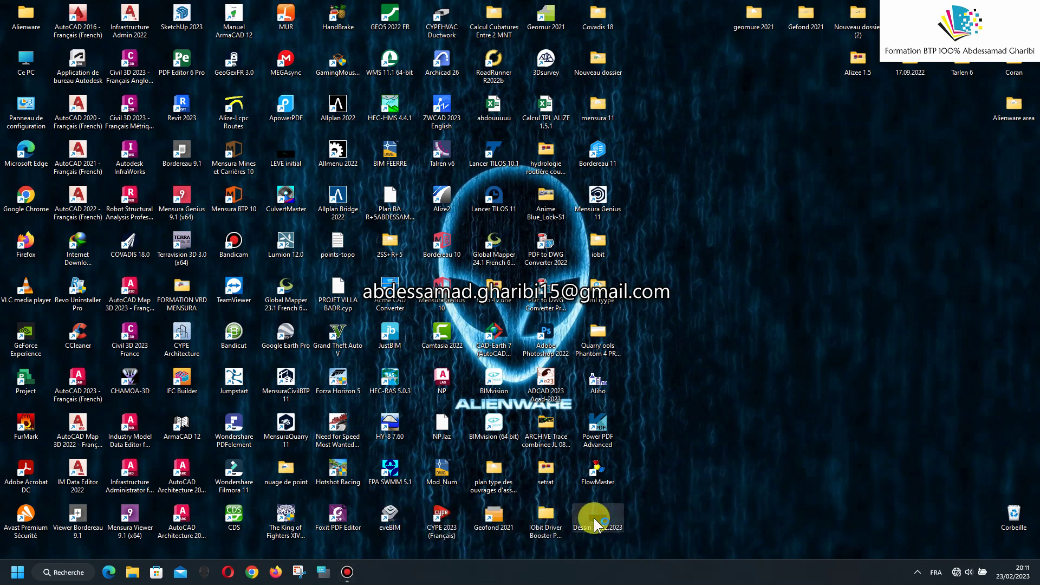
pyautogui.moveTo(597, 517); pyautogui.dragTo(594, 518)
pyautogui.doubleClick(596, 515)
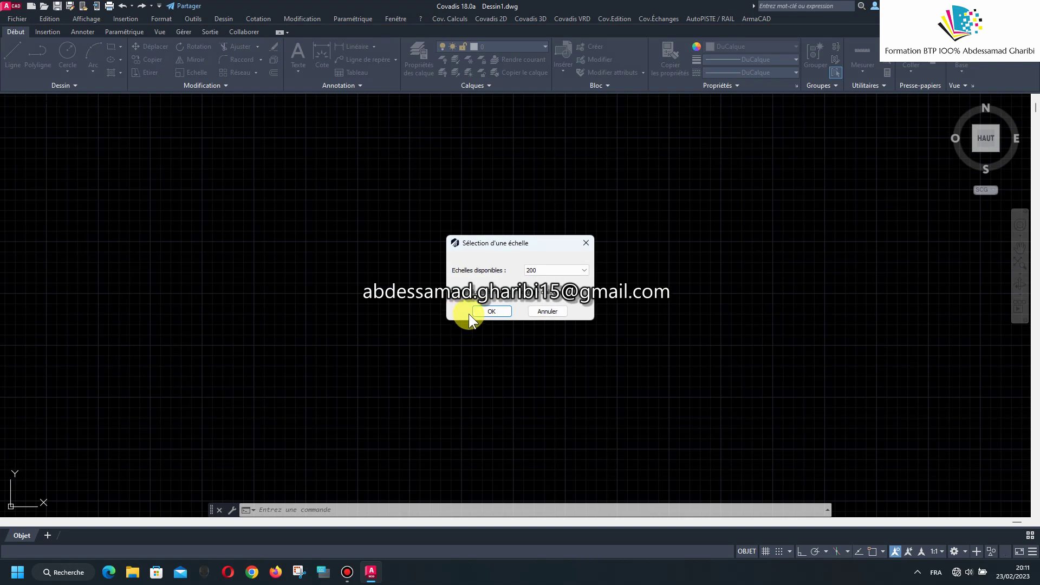
# Confirm the drawing scale and zoom in on a dredging section.
pyautogui.click(479, 310)
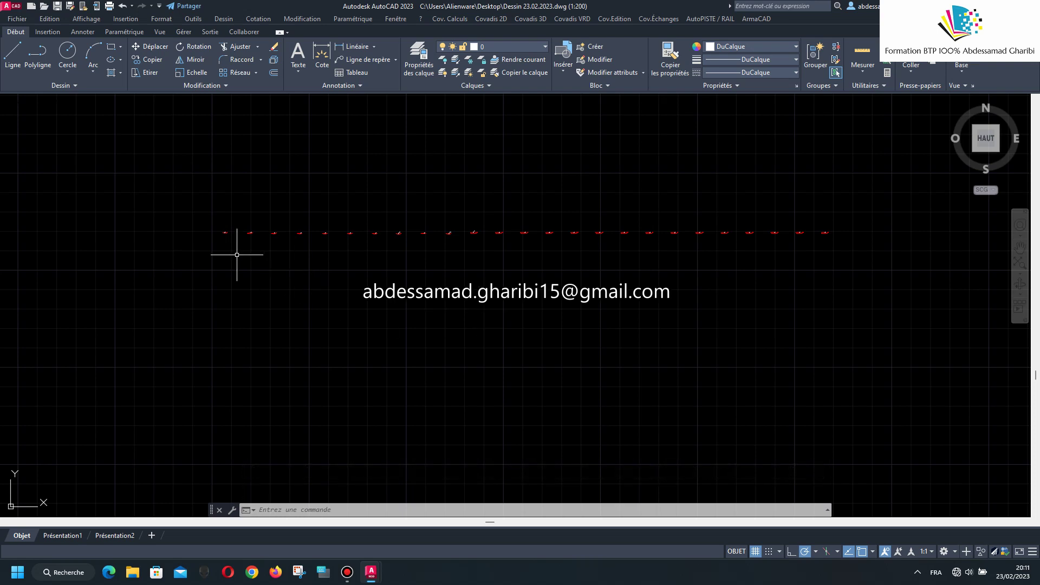
pyautogui.scroll(7, 209, 216)
pyautogui.scroll(5, 341, 287)
pyautogui.scroll(6, 425, 368)
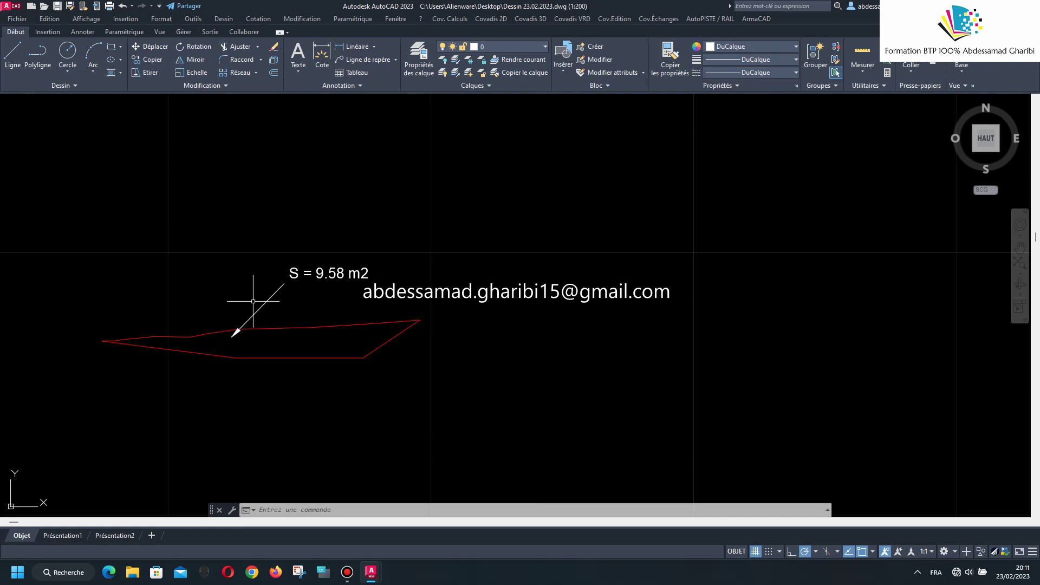
pyautogui.scroll(-6, 244, 290)
pyautogui.scroll(-4, 244, 288)
pyautogui.scroll(5, 411, 309)
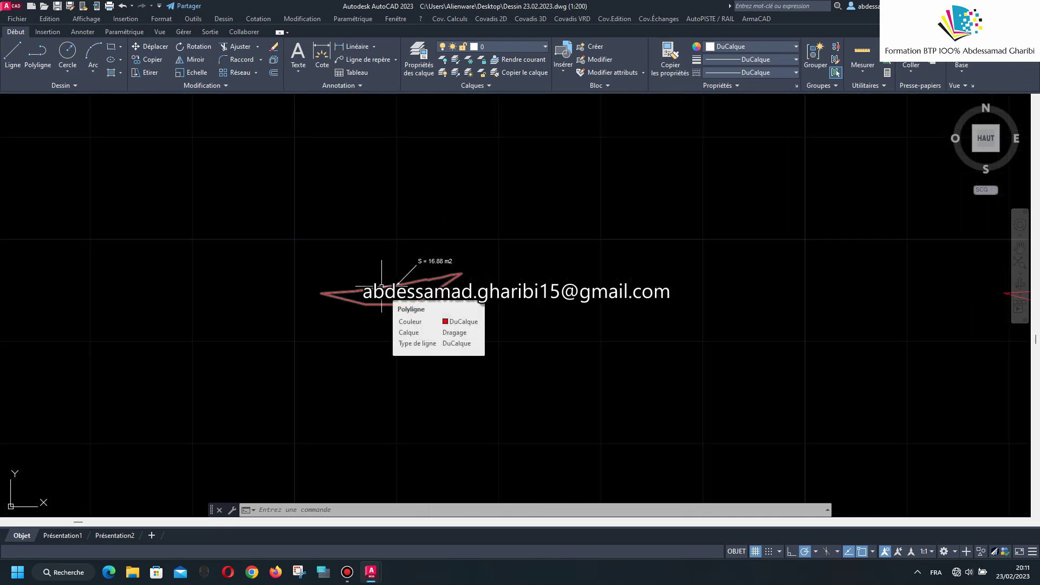
# Verify the red section outline sits on the Dragage layer, then clear the selection.
pyautogui.click(381, 286)
pyautogui.moveTo(392, 304)
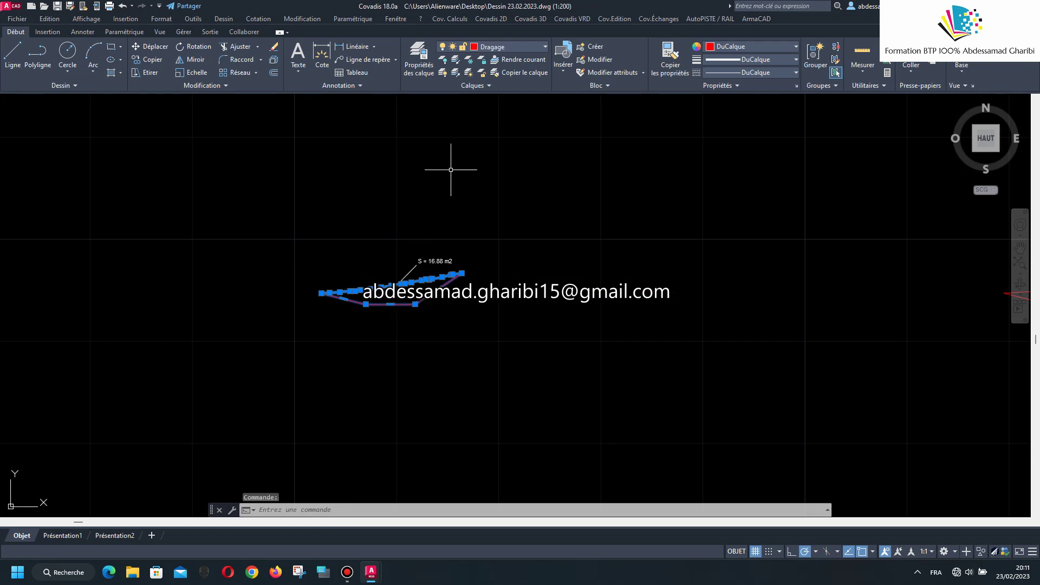
pyautogui.click(503, 49)
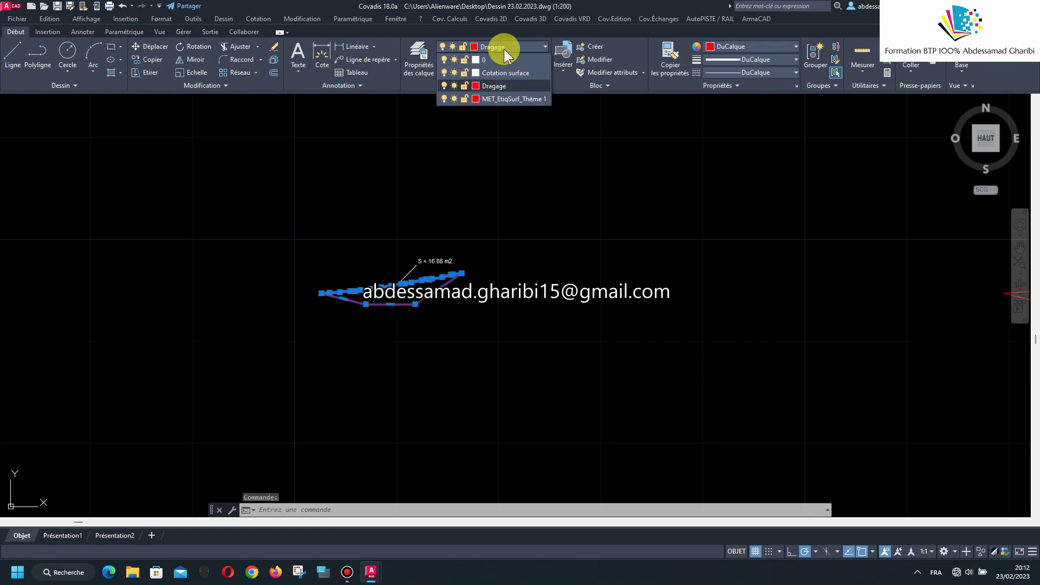
pyautogui.click(504, 48)
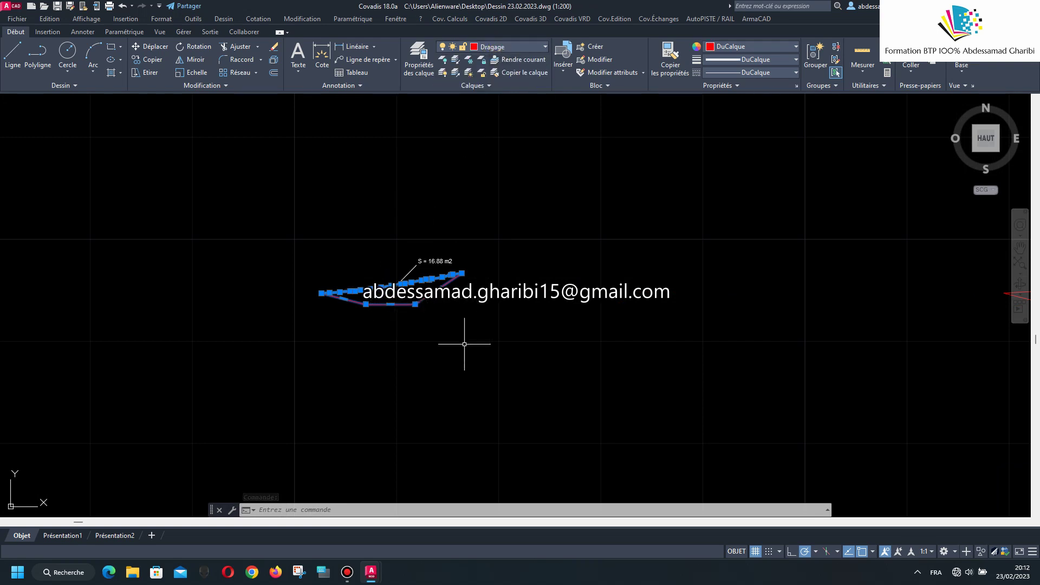
pyautogui.press('Escape')
pyautogui.scroll(-3, 511, 301)
pyautogui.scroll(3, 566, 302)
pyautogui.scroll(3, 568, 293)
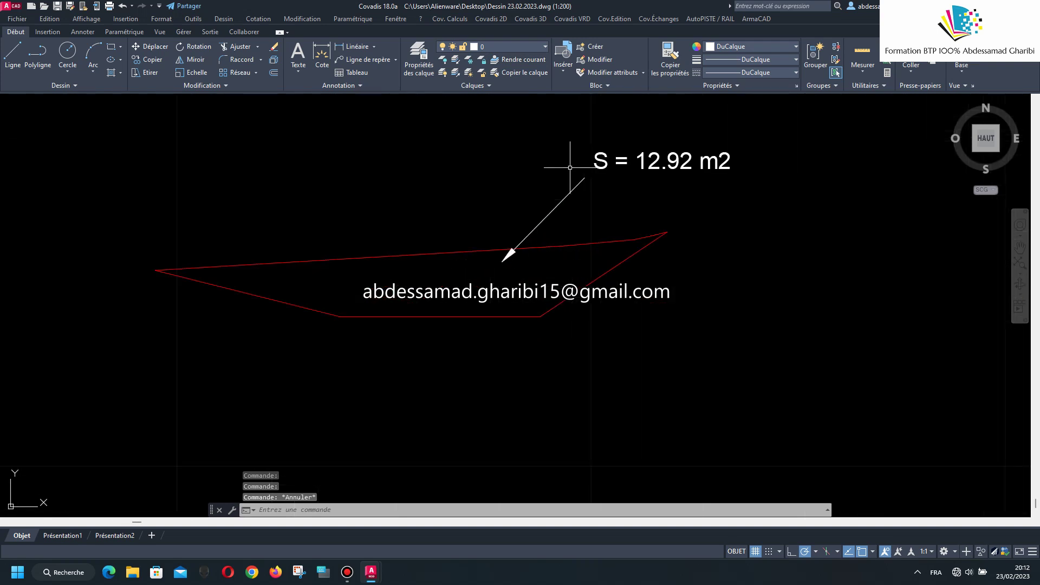
pyautogui.scroll(-3, 341, 279)
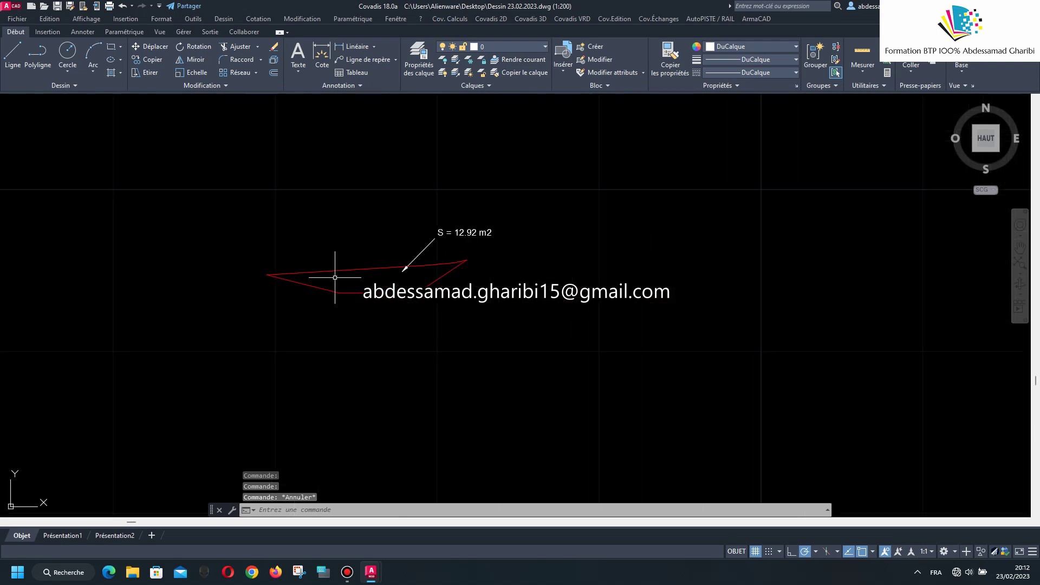
# Start Coter des surfaces with the Standard Surface template and label colour Bleu.
pyautogui.click(495, 20)
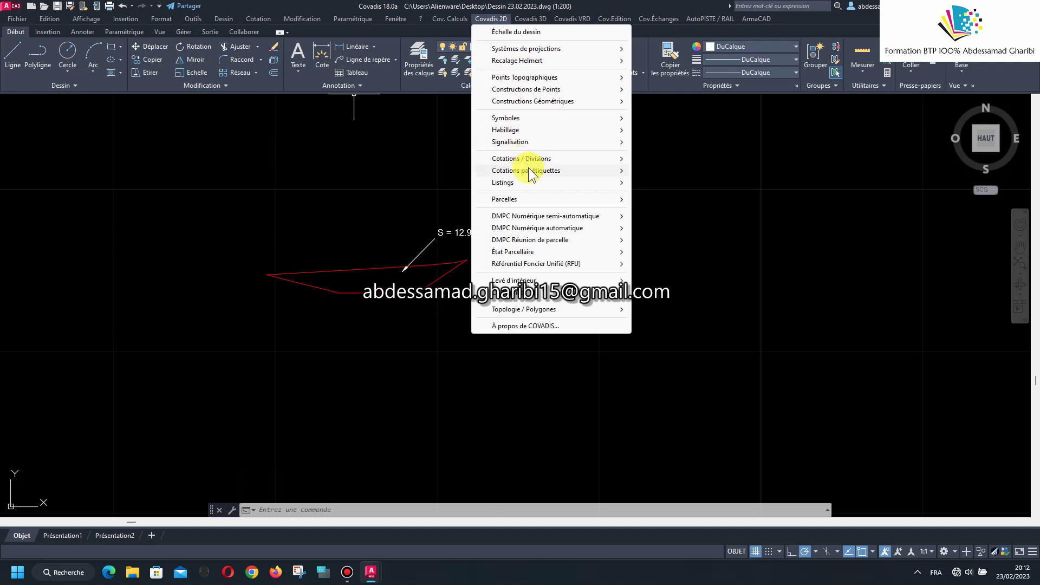
pyautogui.moveTo(526, 171)
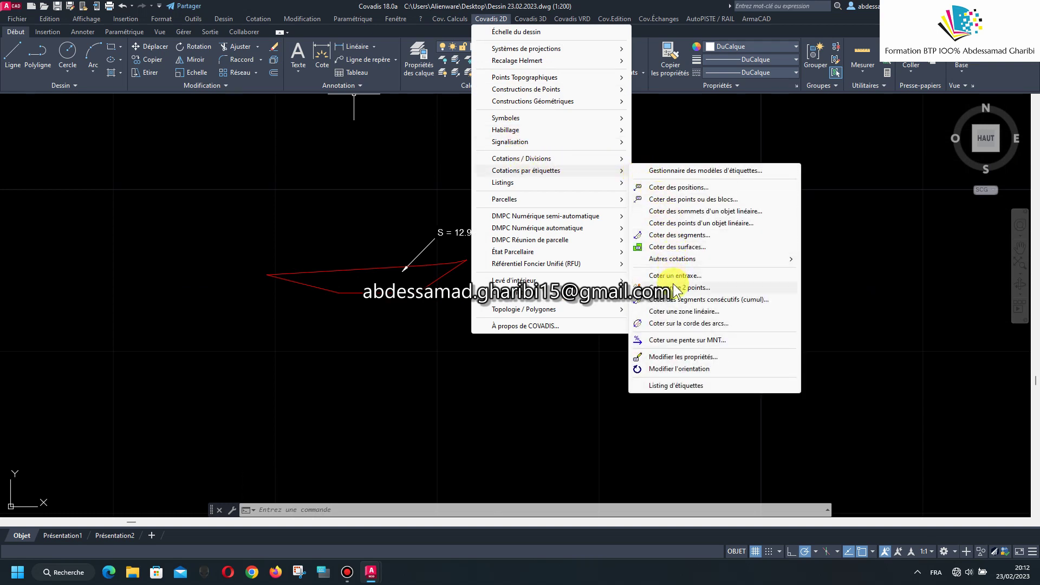
pyautogui.moveTo(671, 258)
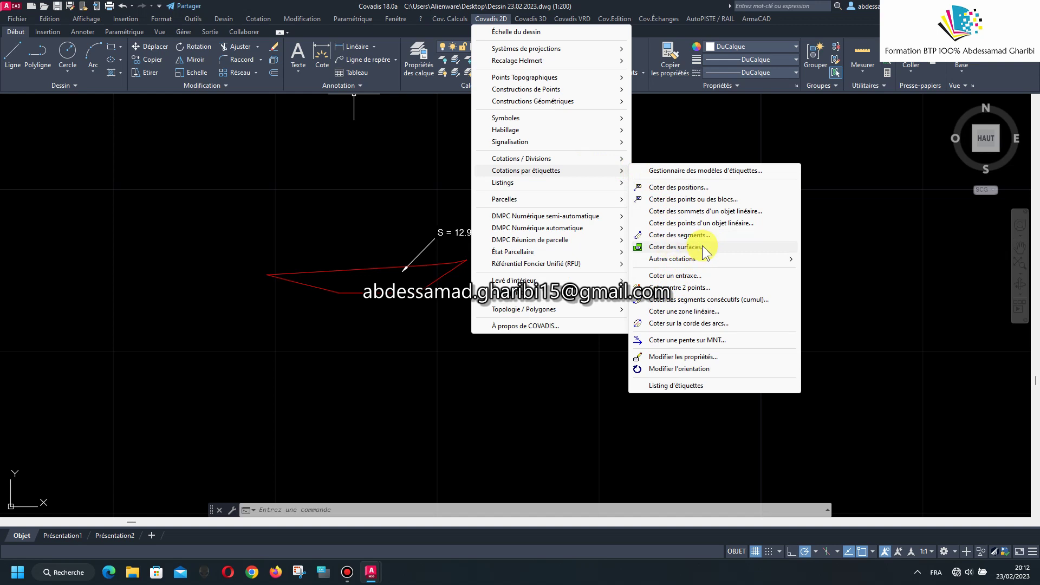
pyautogui.click(702, 247)
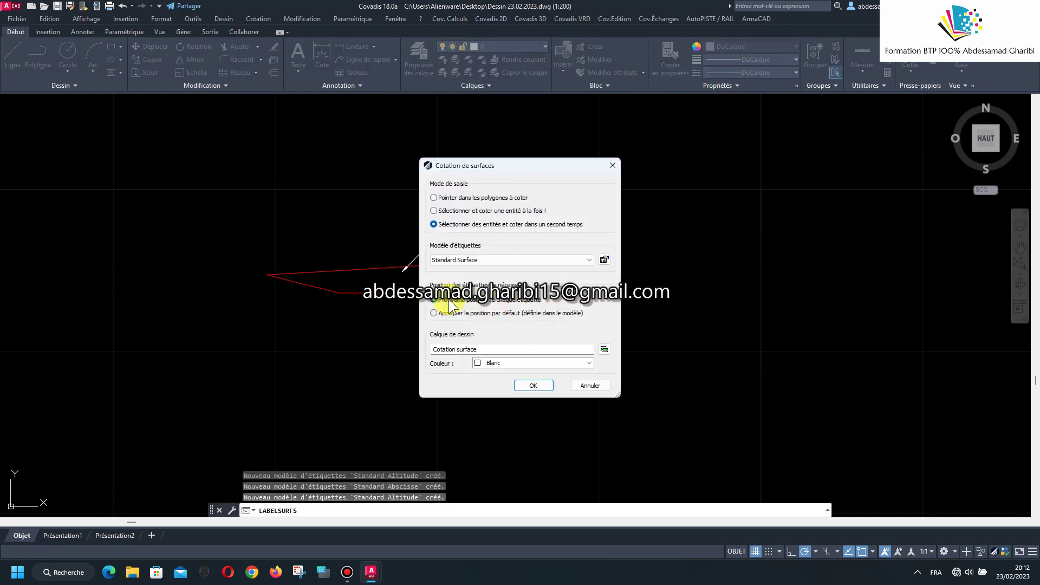
pyautogui.click(479, 223)
pyautogui.click(554, 262)
pyautogui.click(550, 361)
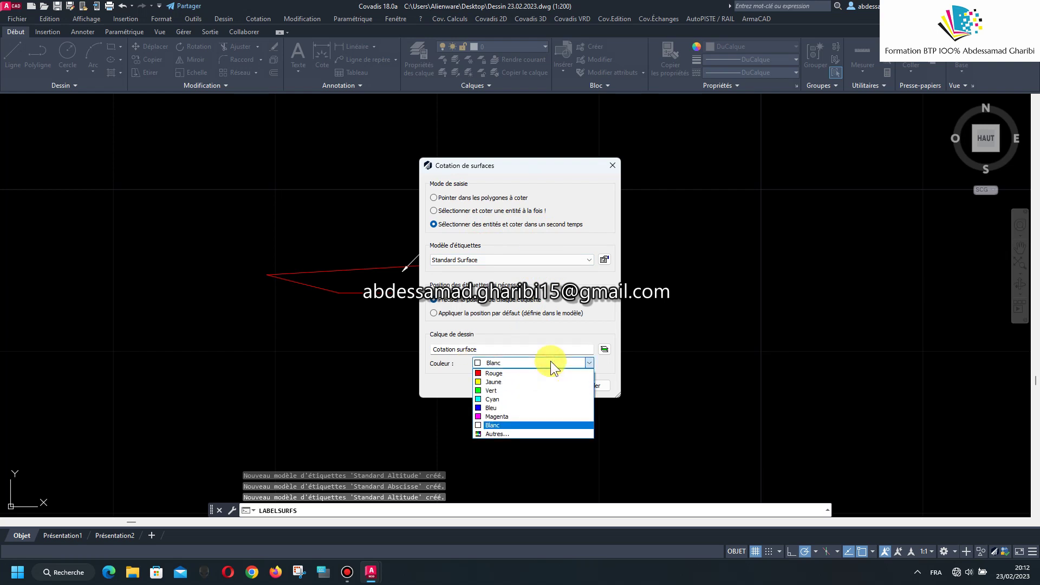
pyautogui.click(525, 408)
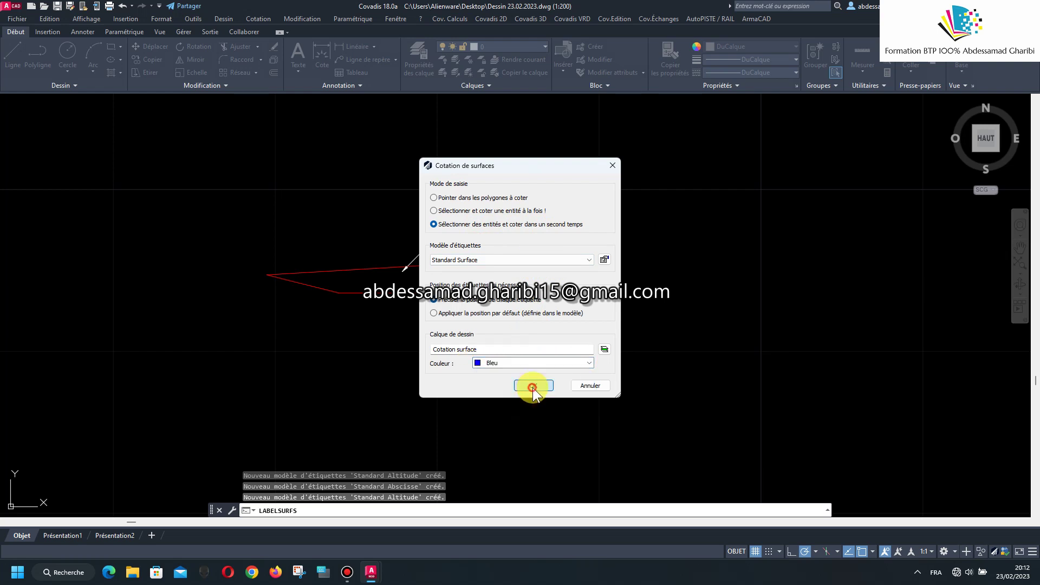
pyautogui.click(532, 387)
# Label the dredging outline, placing S = 12.92 m2 below it.
pyautogui.click(427, 286)
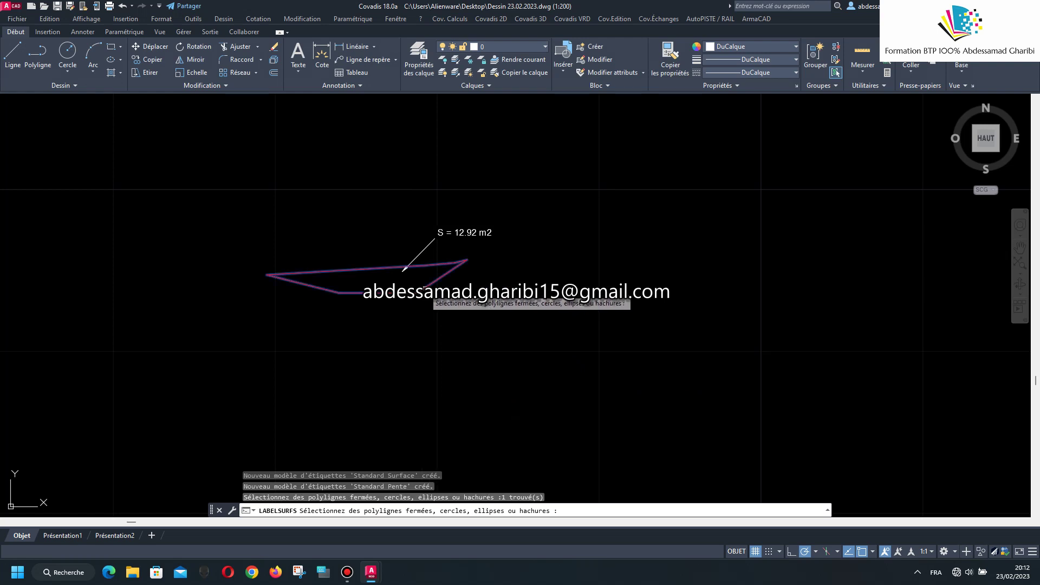
pyautogui.press('Return')
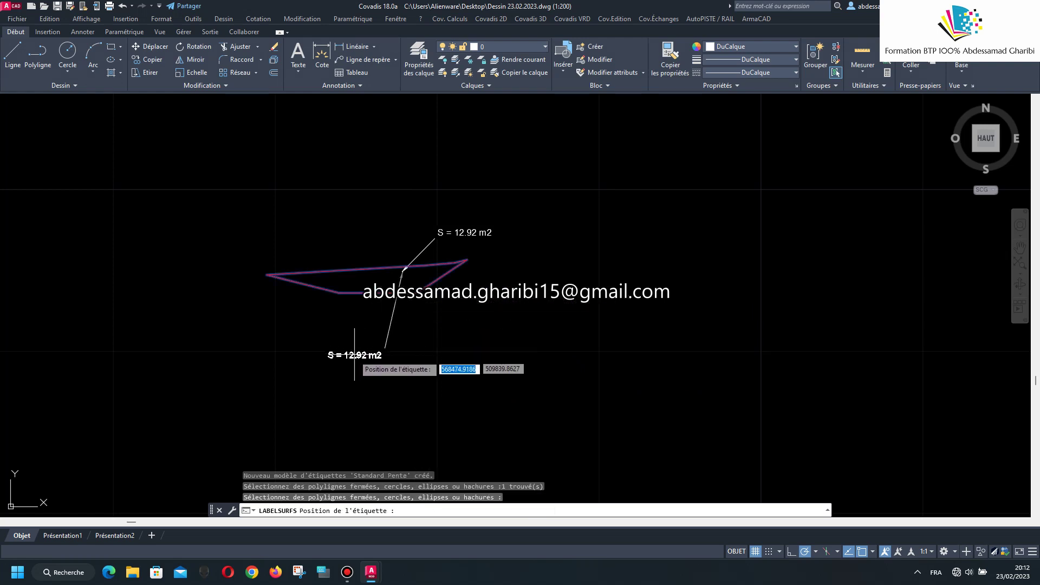
pyautogui.click(325, 355)
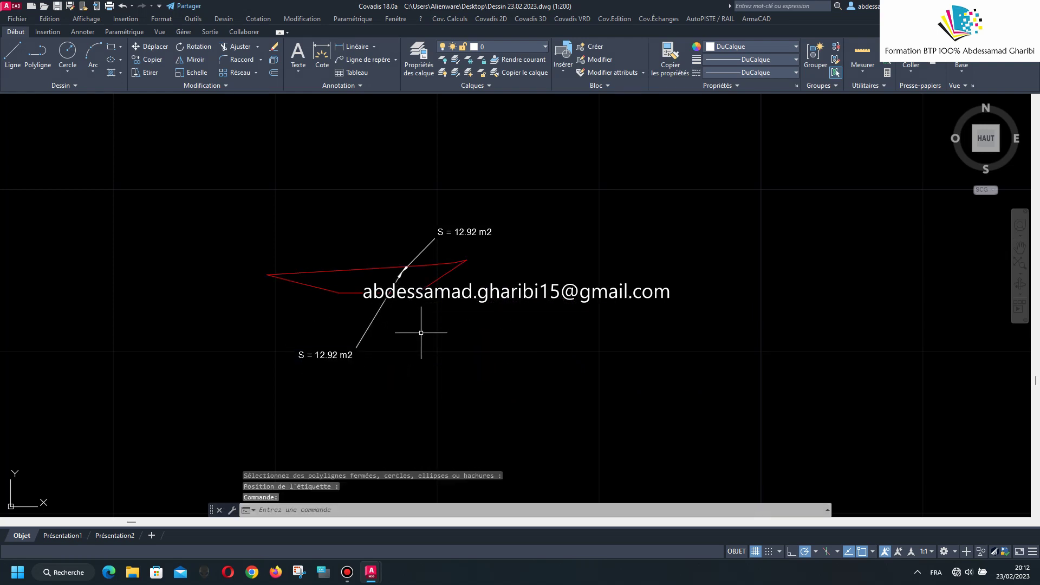
pyautogui.scroll(4, 281, 383)
pyautogui.scroll(-4, 342, 316)
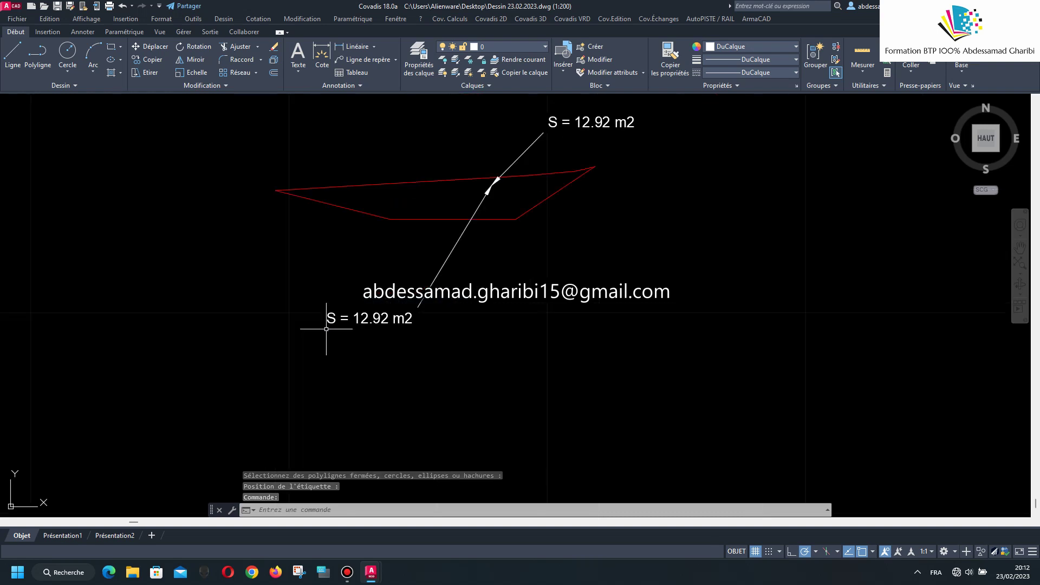
pyautogui.scroll(-4, 332, 318)
pyautogui.scroll(-2, 309, 327)
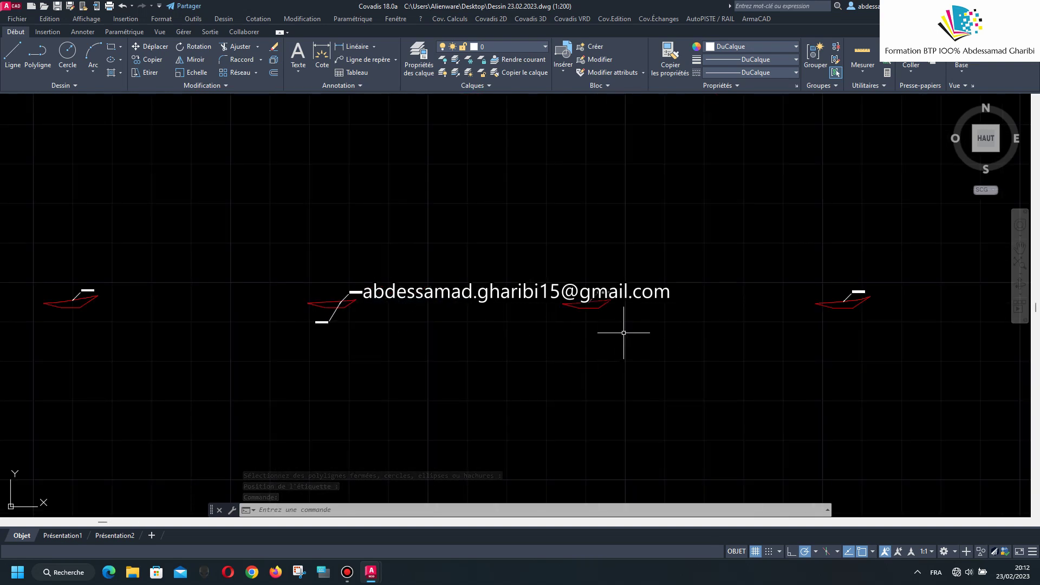
pyautogui.scroll(2, 622, 333)
# Repeat Coter des surfaces in Jaune, placing S = 13.34 m2 below the next section.
pyautogui.scroll(4, 622, 325)
pyautogui.rightClick(459, 177)
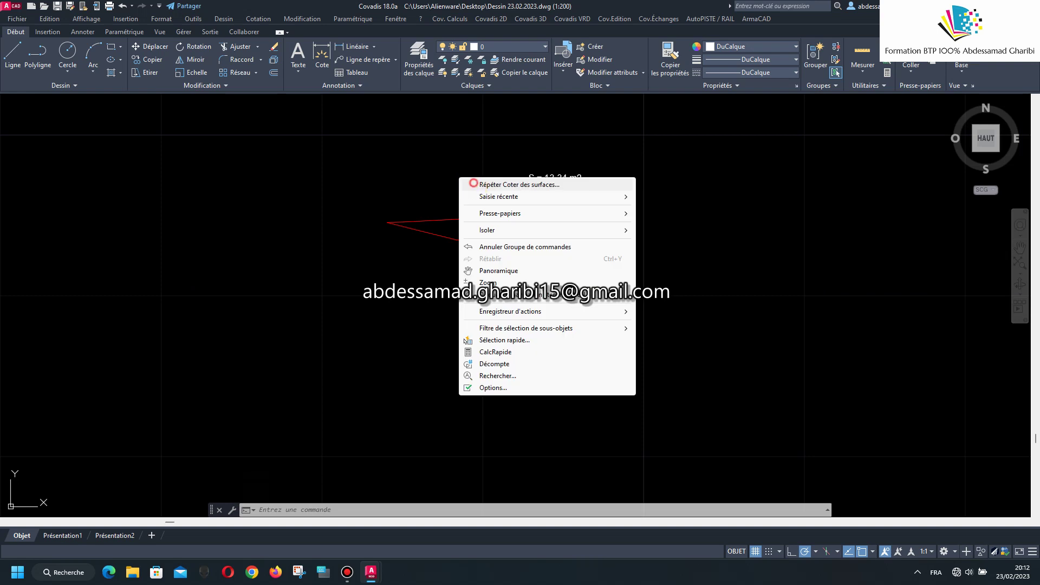
pyautogui.click(477, 184)
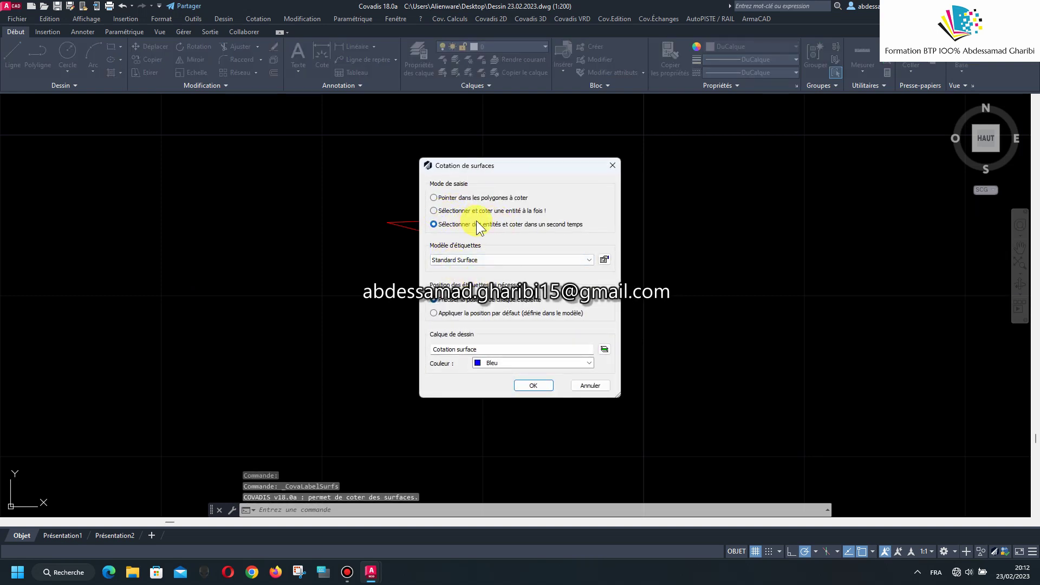
pyautogui.click(528, 362)
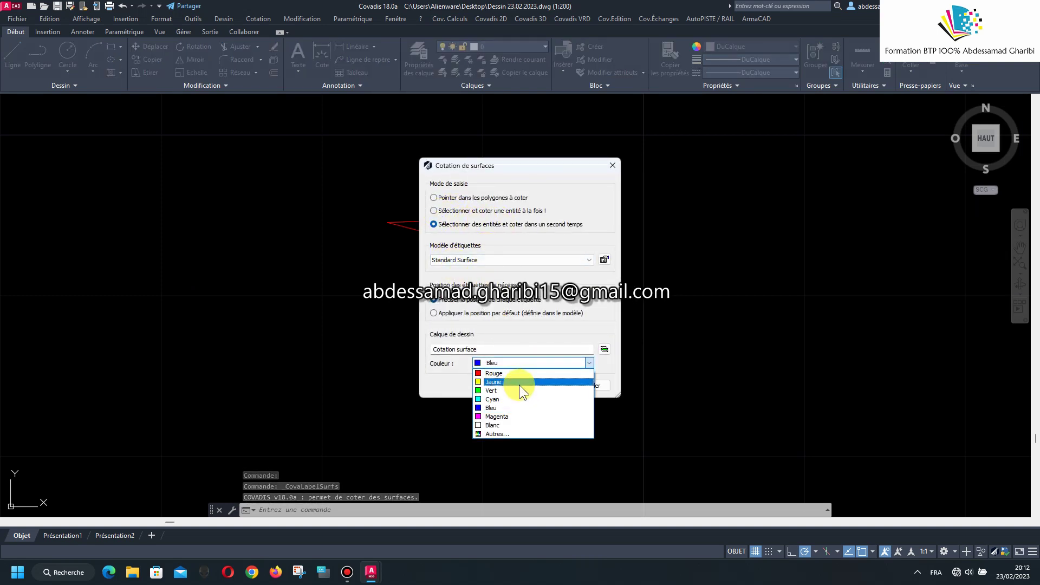
pyautogui.click(518, 381)
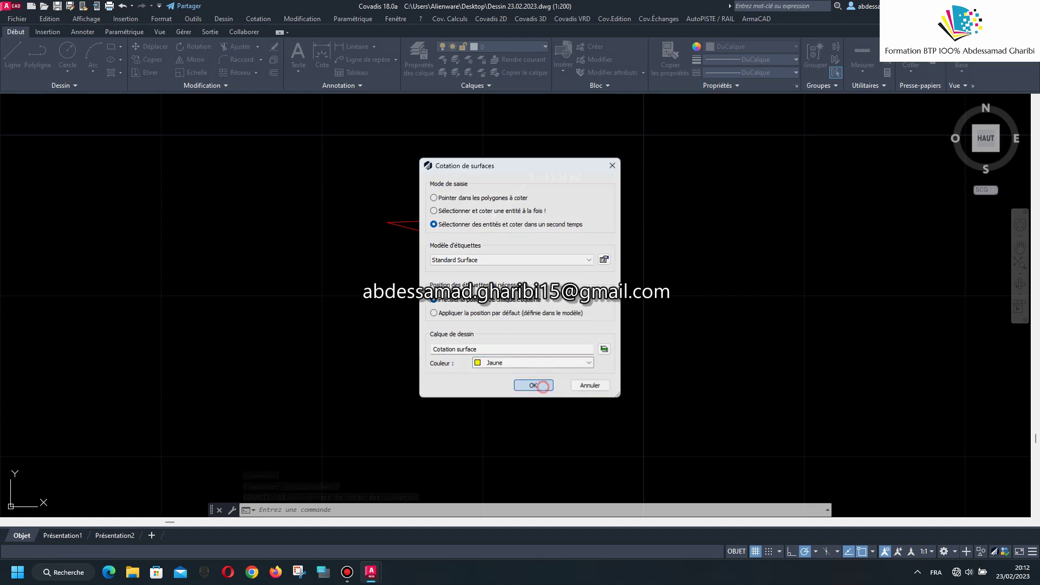
pyautogui.click(528, 229)
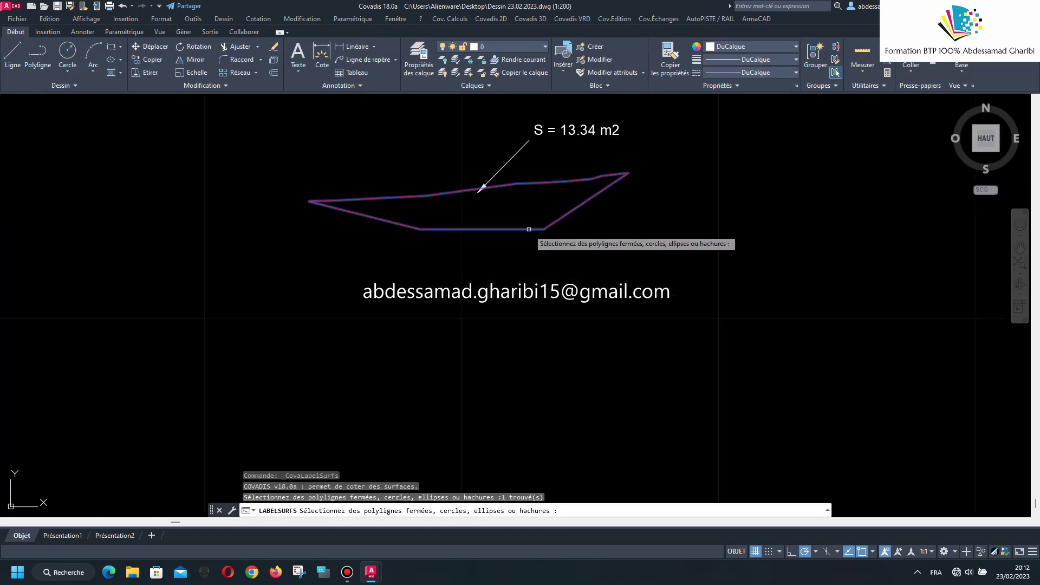
pyautogui.press('Return')
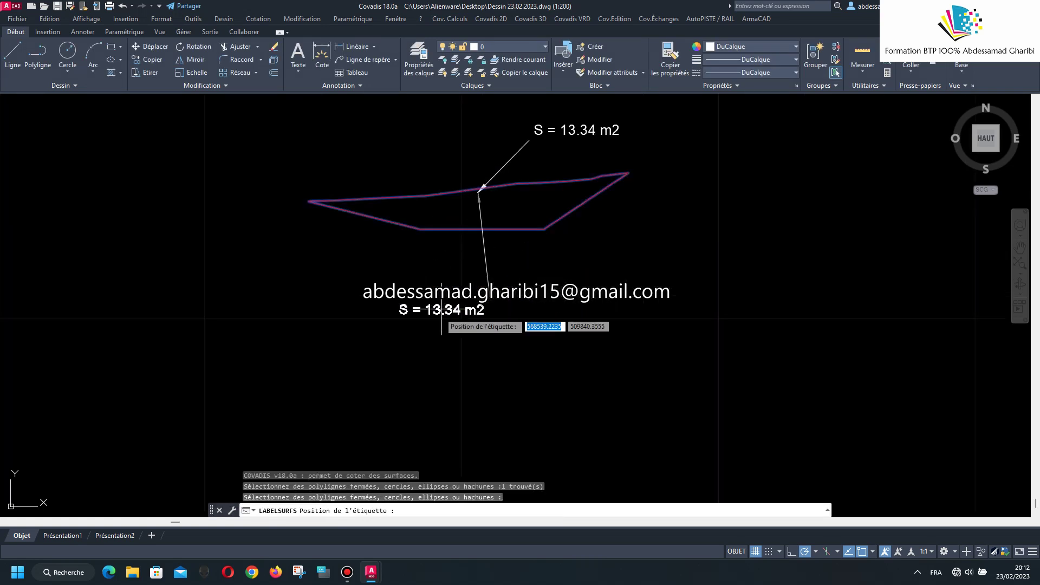
pyautogui.click(390, 369)
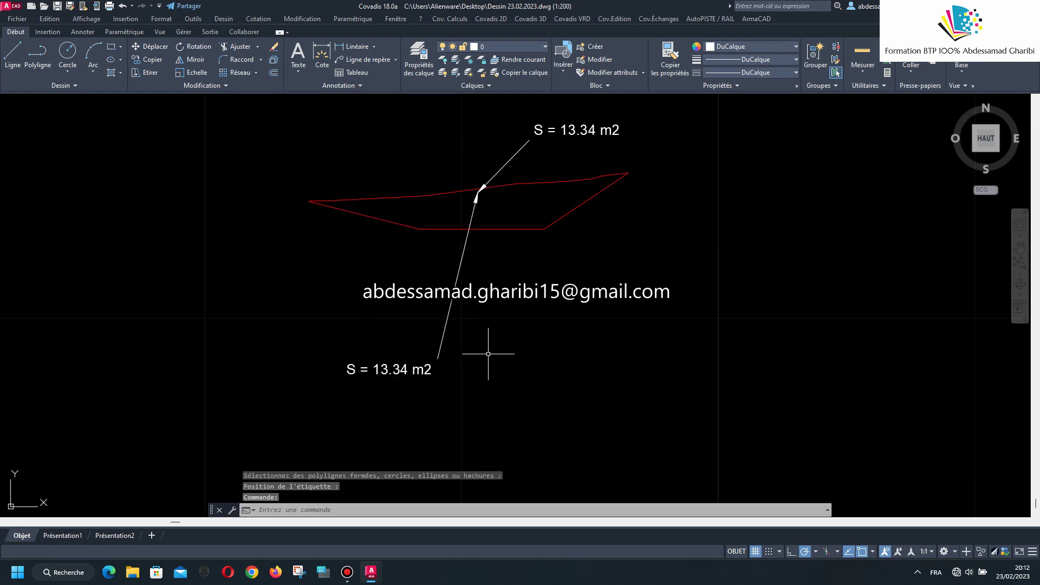
# Inspect the new surface labels on the 12.92 m2 section by selecting them.
pyautogui.click(449, 310)
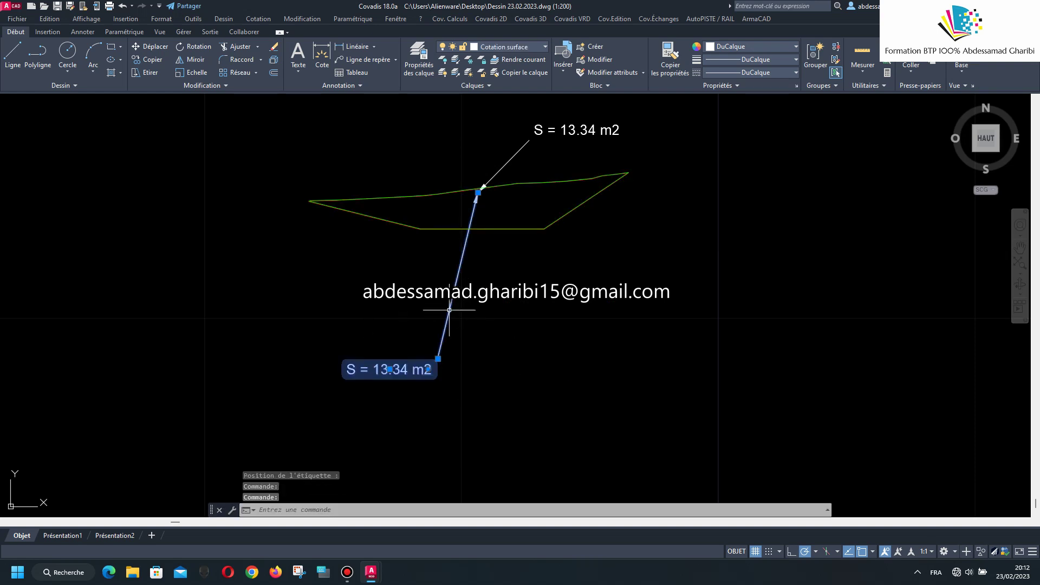
pyautogui.scroll(2, 547, 227)
pyautogui.scroll(2, 557, 235)
pyautogui.scroll(2, 557, 245)
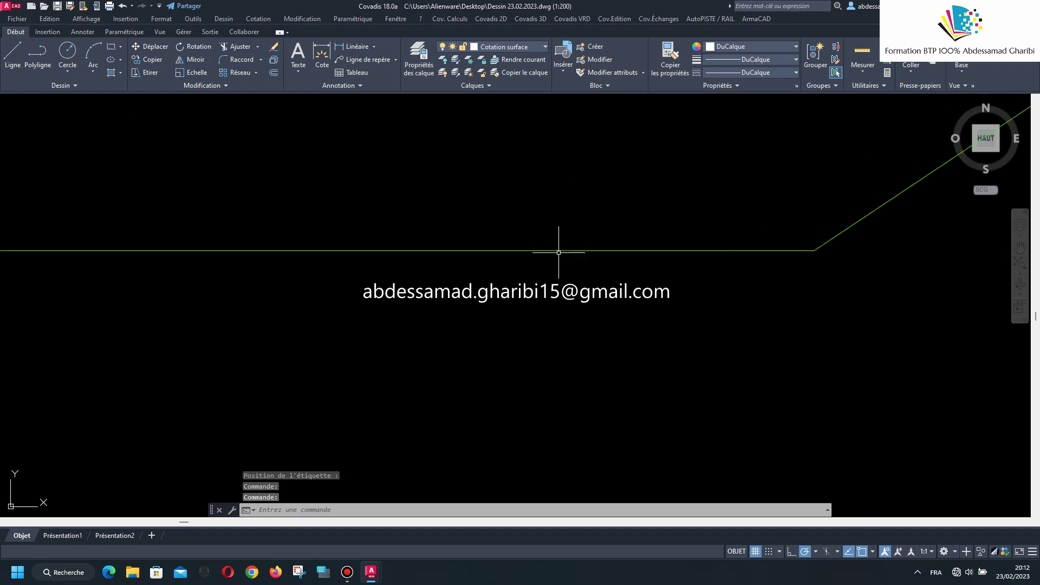
pyautogui.scroll(2, 571, 252)
pyautogui.scroll(-4, 583, 256)
pyautogui.scroll(-3, 596, 282)
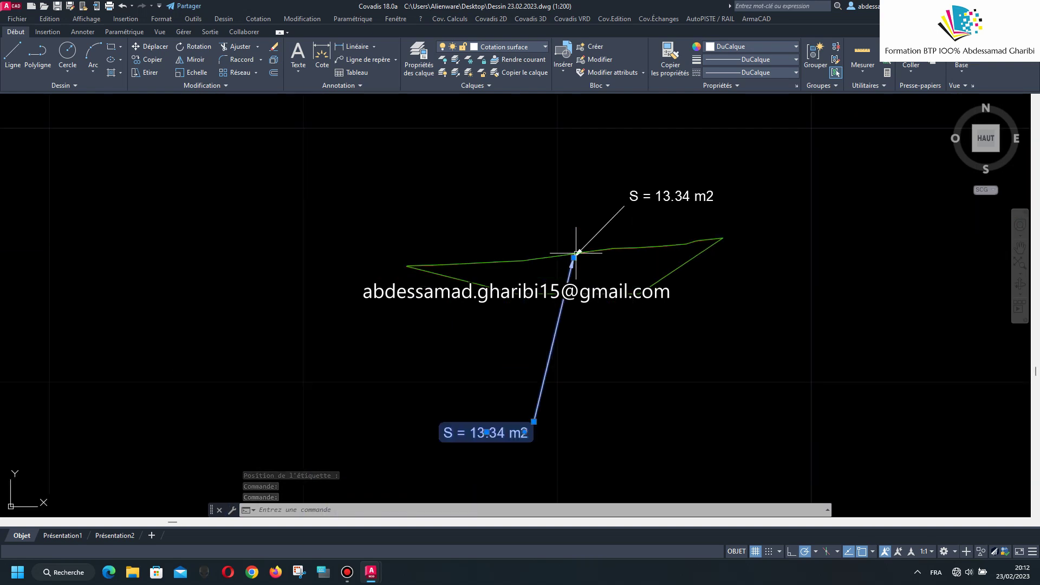
pyautogui.scroll(-1, 585, 266)
pyautogui.scroll(-3, 590, 255)
pyautogui.scroll(2, 553, 287)
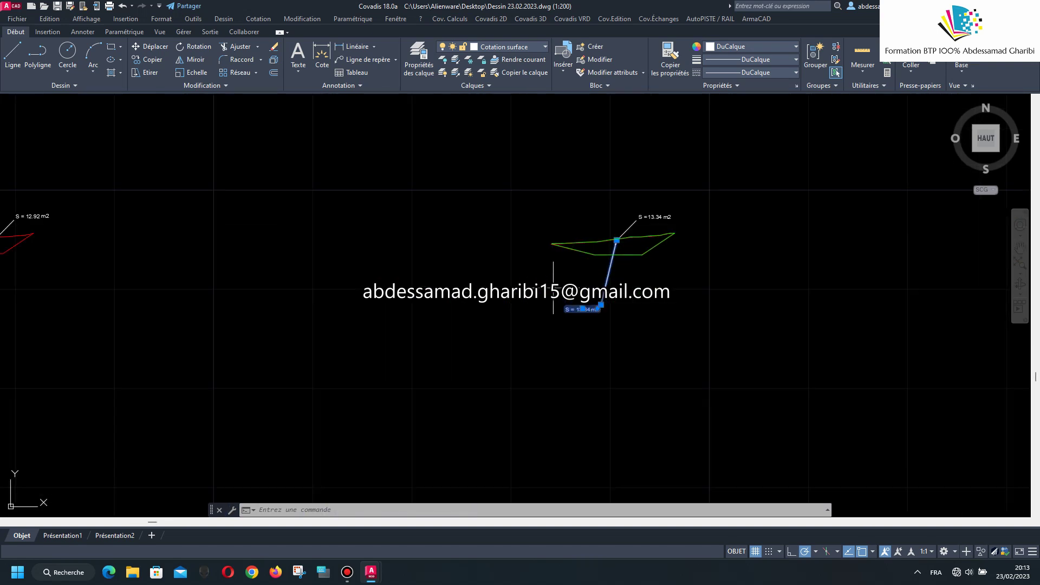
pyautogui.scroll(2, 619, 300)
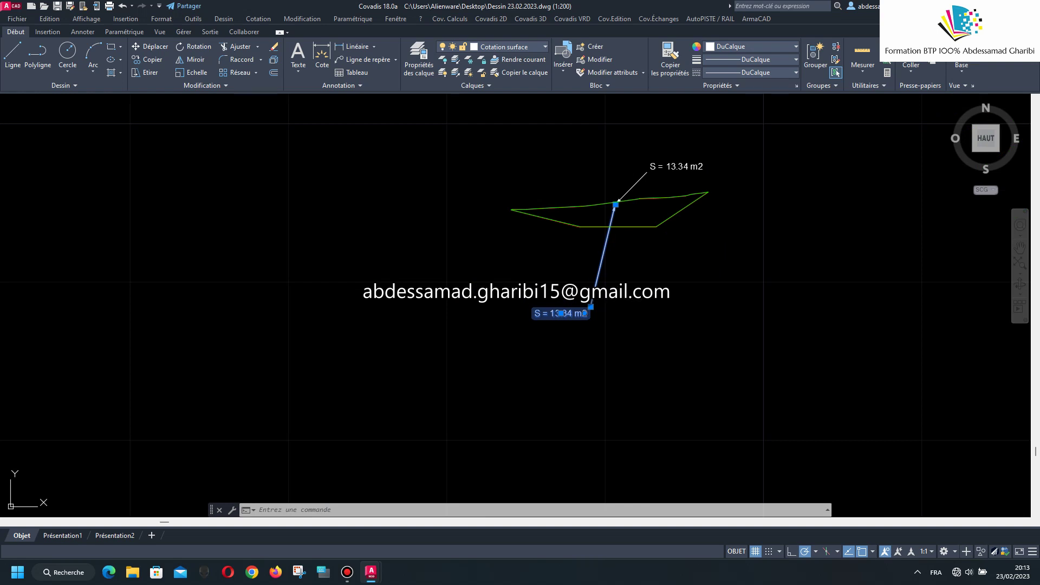
pyautogui.press('Escape')
pyautogui.scroll(-5, 618, 301)
pyautogui.scroll(-2, 615, 302)
pyautogui.scroll(4, 383, 300)
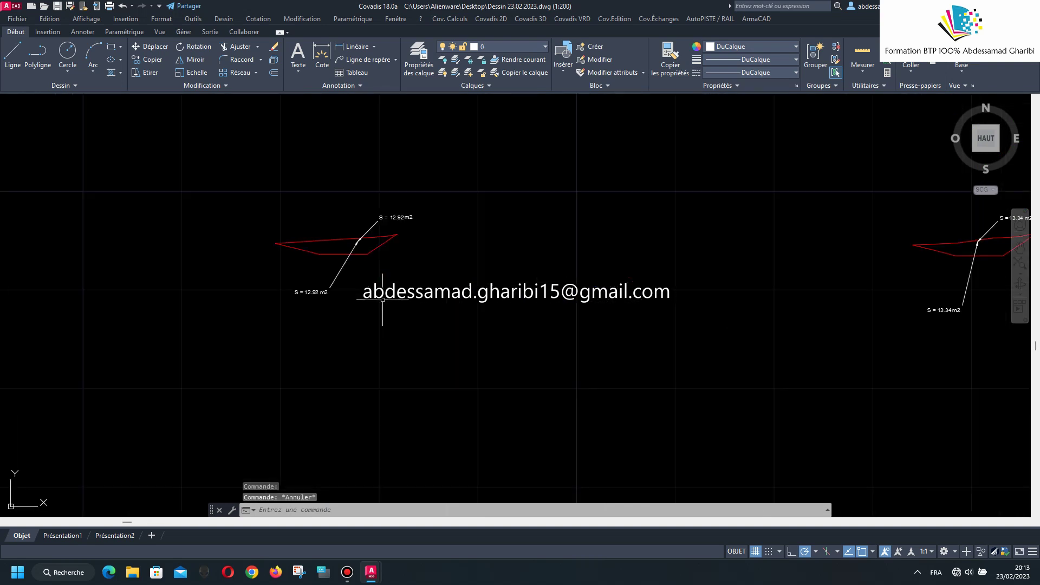
pyautogui.click(333, 279)
pyautogui.scroll(5, 343, 252)
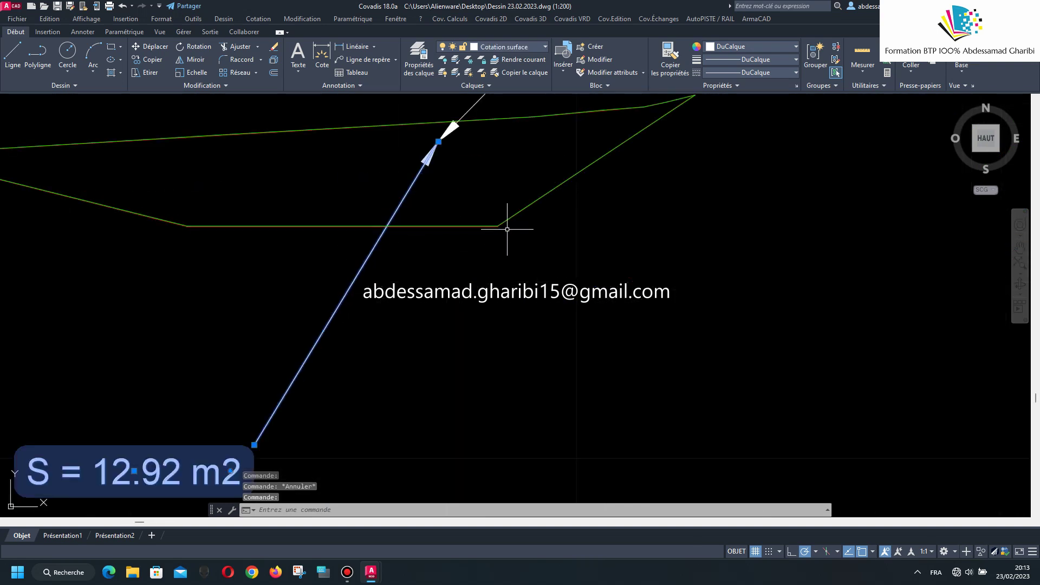
pyautogui.scroll(-2, 464, 244)
pyautogui.scroll(-5, 436, 308)
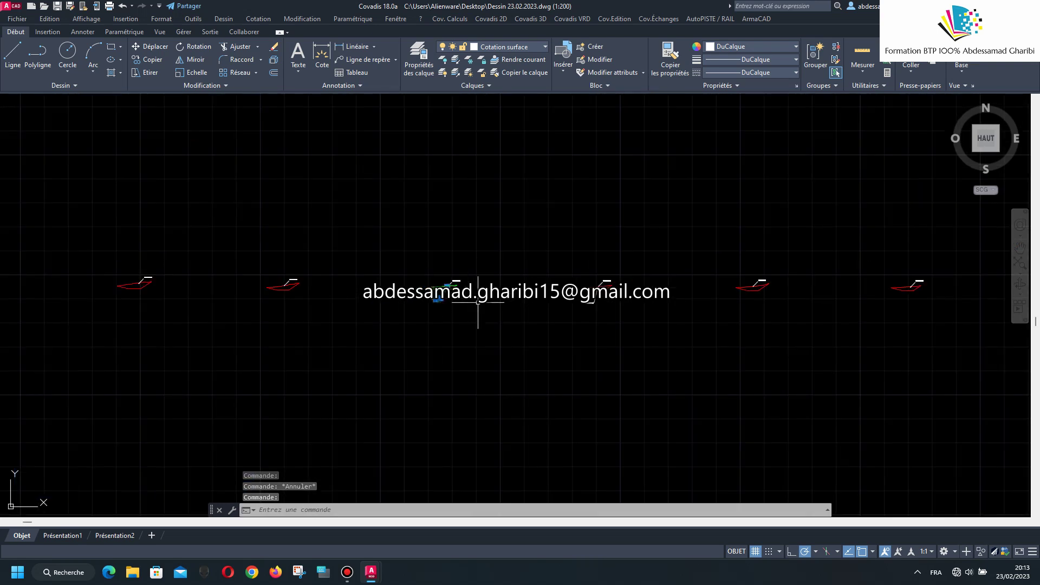
pyautogui.press('Escape')
pyautogui.scroll(3, 450, 262)
pyautogui.scroll(2, 439, 268)
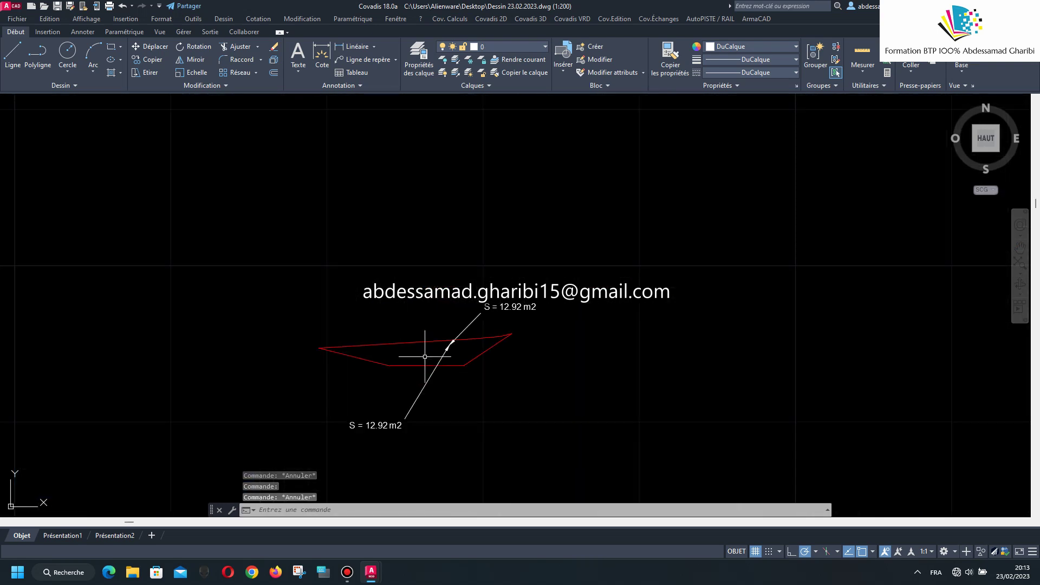
# Delete the duplicate lower S = 12.92 m2 and S = 13.34 m2 labels.
pyautogui.click(421, 393)
pyautogui.press('Delete')
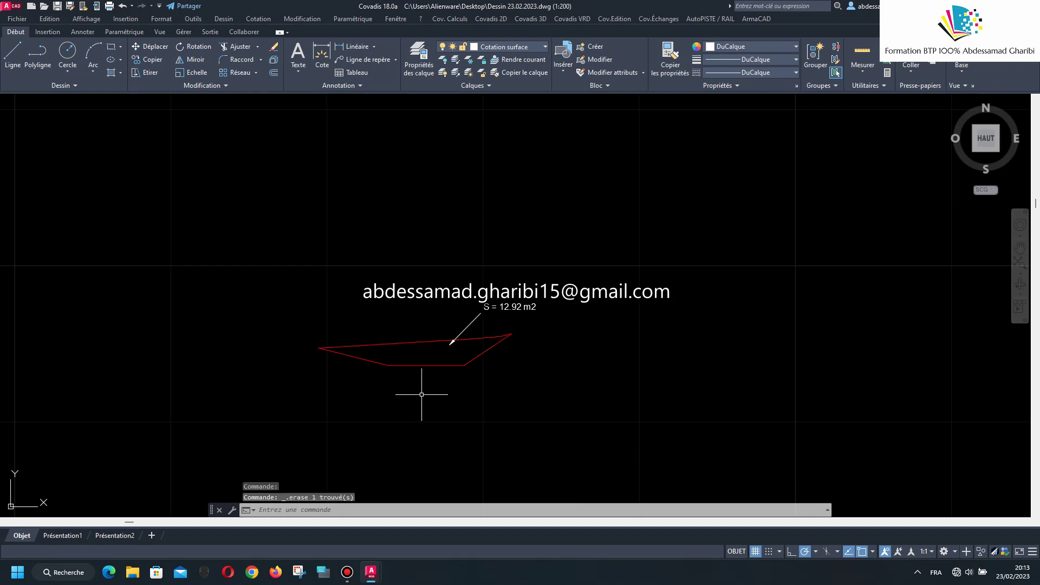
pyautogui.click(503, 312)
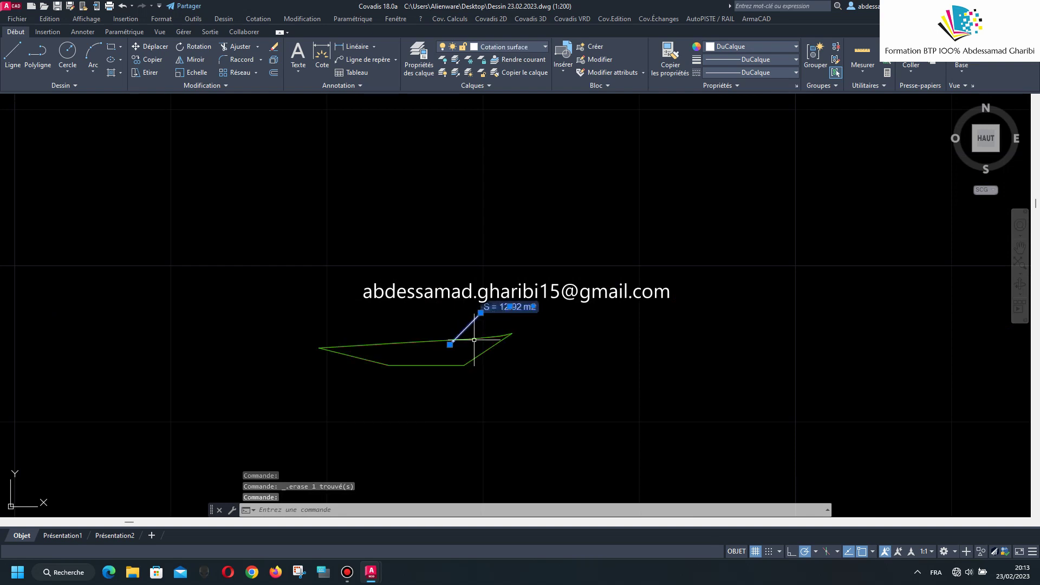
pyautogui.press('Escape')
pyautogui.scroll(-3, 443, 341)
pyautogui.scroll(-4, 440, 341)
pyautogui.scroll(5, 599, 337)
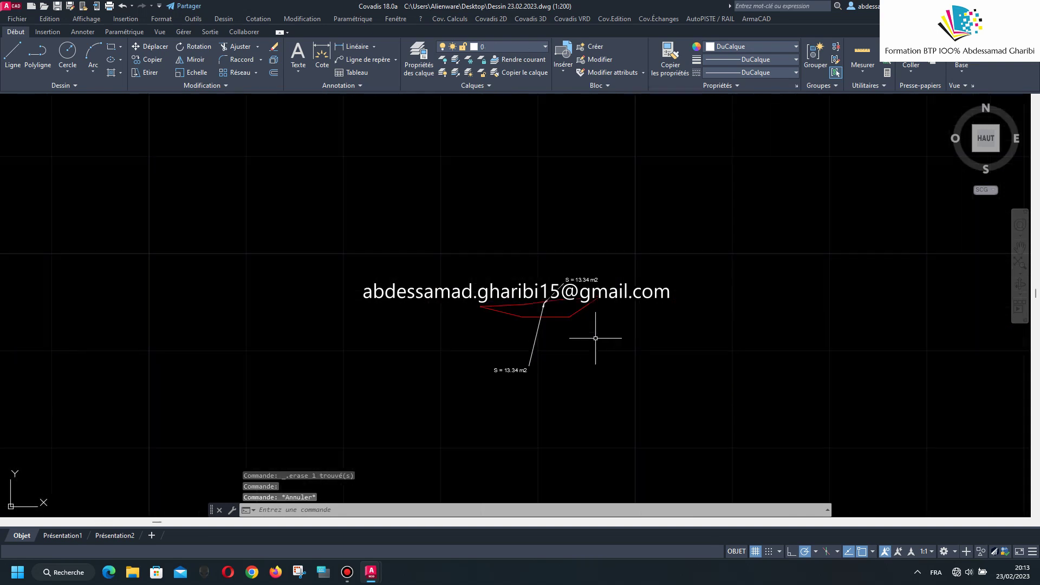
pyautogui.scroll(5, 602, 314)
pyautogui.click(462, 404)
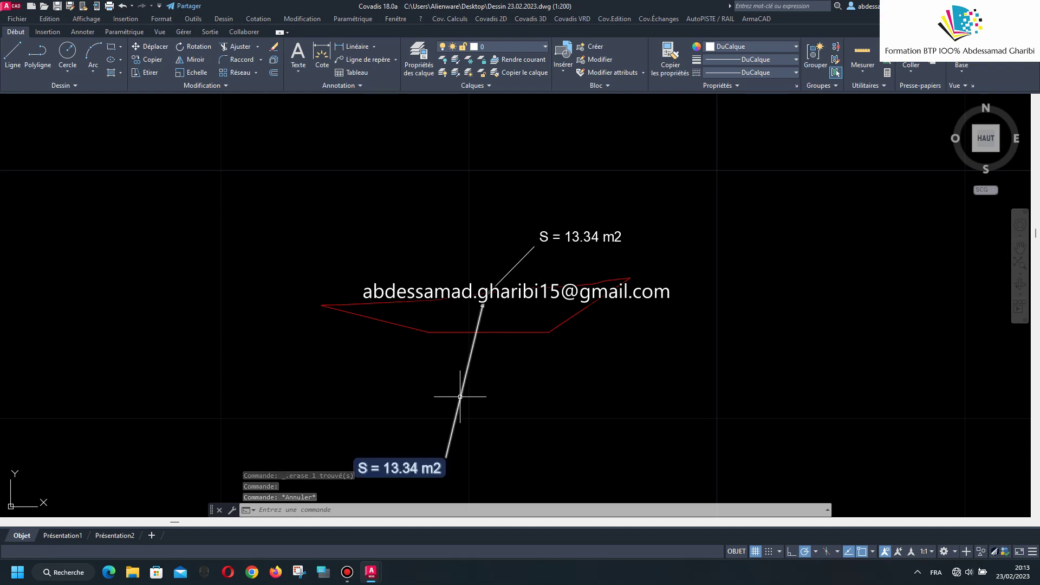
pyautogui.press('Delete')
# Review the row of labelled sections and bring up the Covadis VRD métré commands.
pyautogui.scroll(-3, 477, 325)
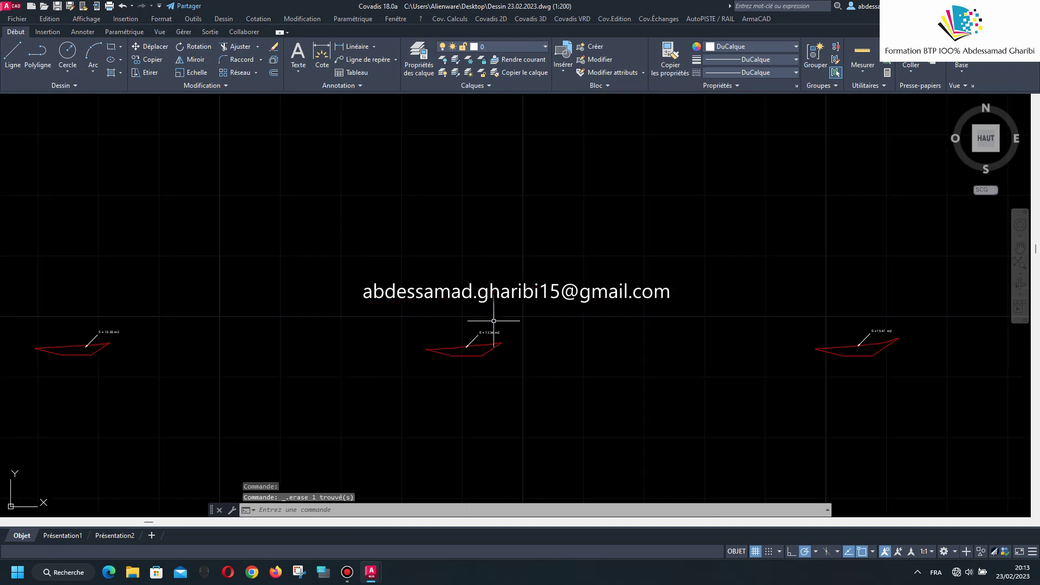
pyautogui.scroll(-3, 504, 233)
pyautogui.scroll(-2, 517, 271)
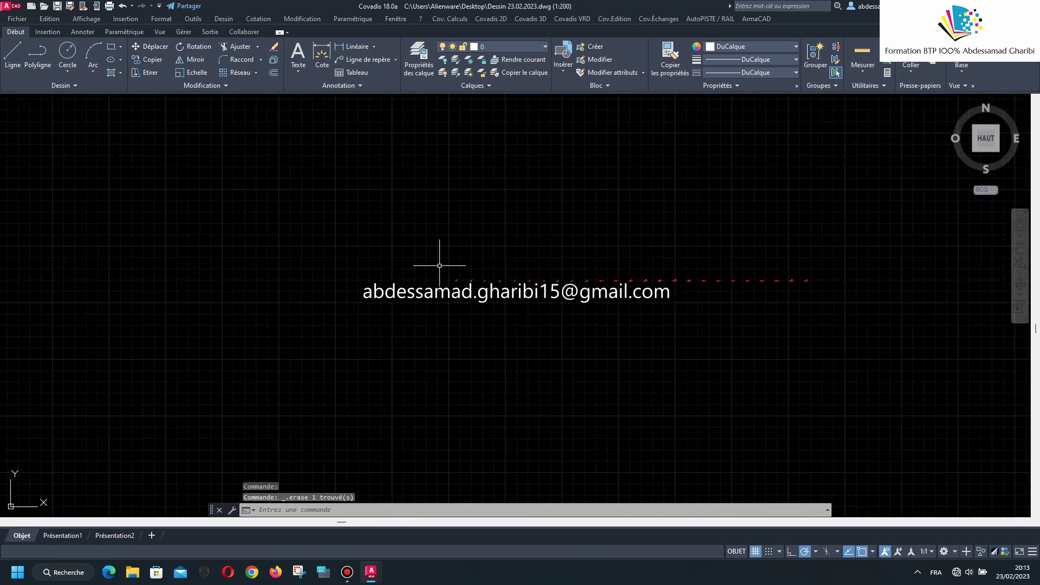
pyautogui.click(436, 247)
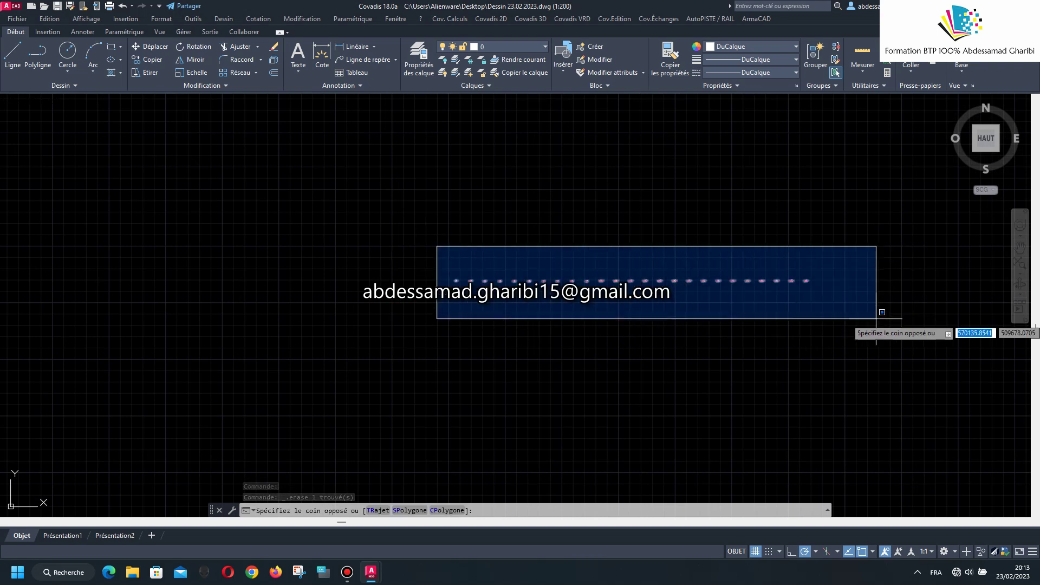
pyautogui.click(726, 310)
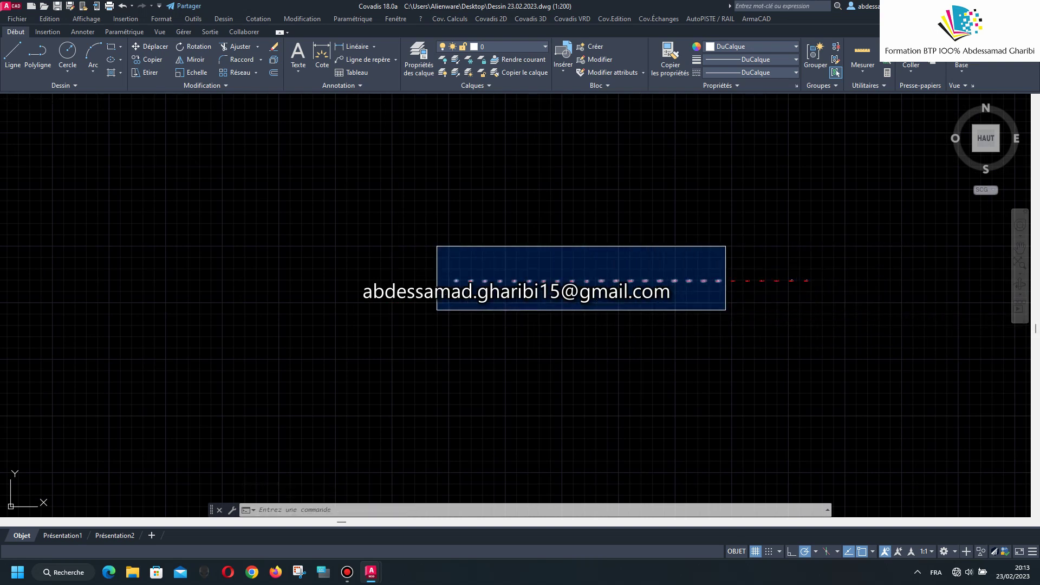
pyautogui.press('Escape')
pyautogui.scroll(4, 596, 271)
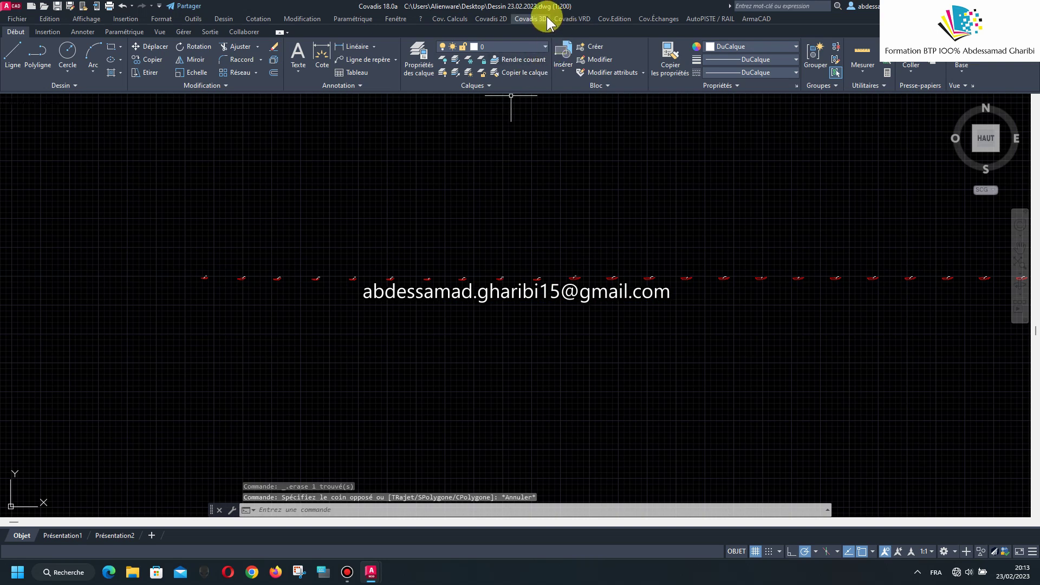
pyautogui.scroll(3, 206, 276)
pyautogui.scroll(3, 141, 268)
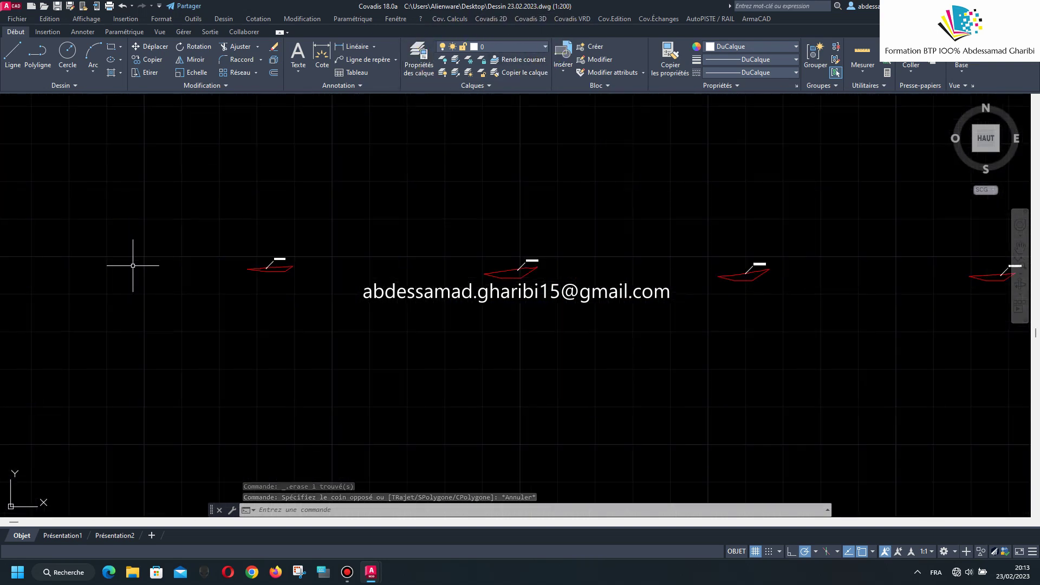
pyautogui.scroll(3, 330, 262)
pyautogui.scroll(2, 348, 254)
pyautogui.scroll(-2, 373, 264)
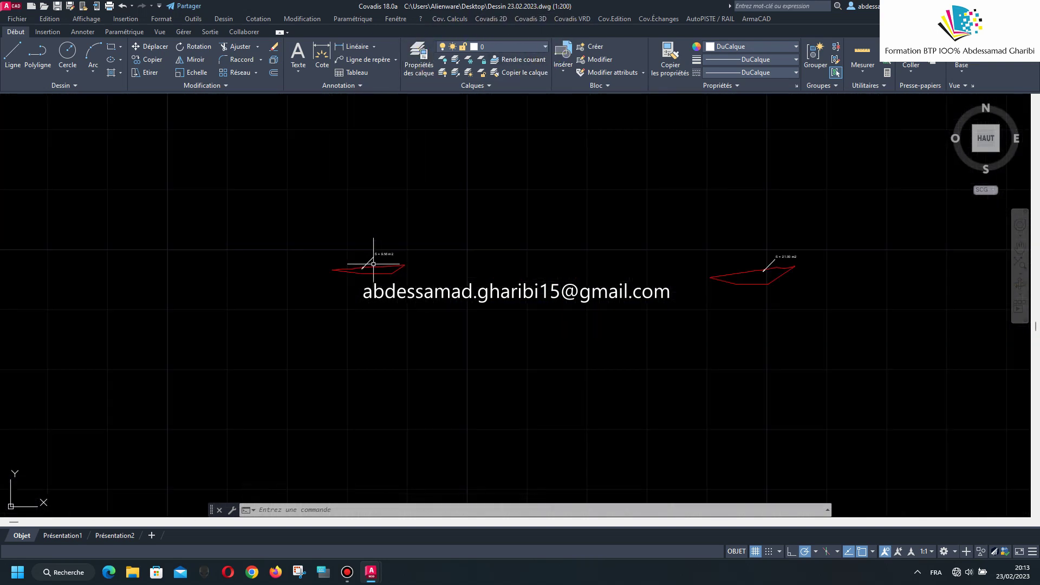
pyautogui.click(531, 19)
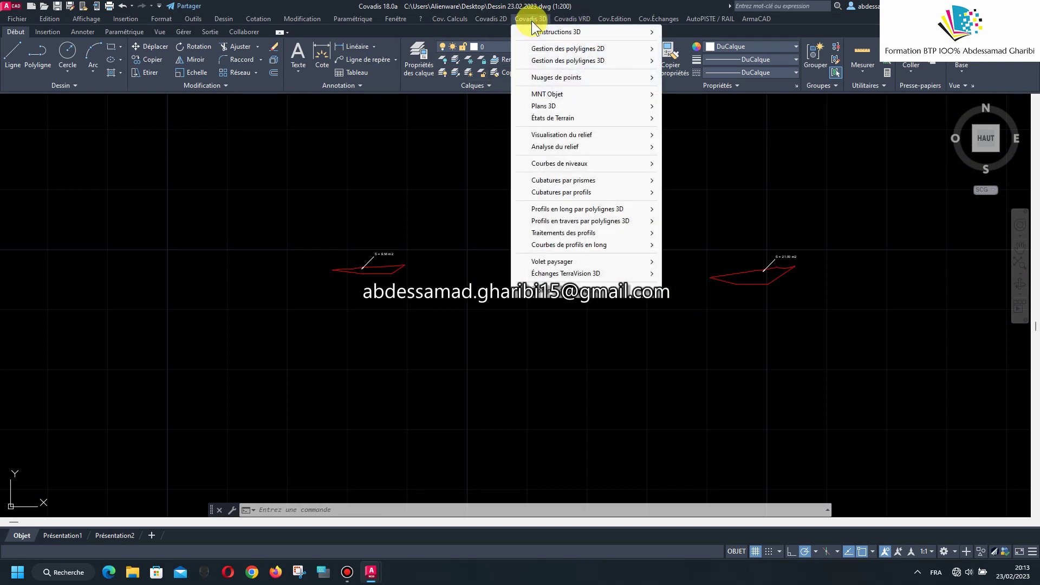
pyautogui.moveTo(572, 18)
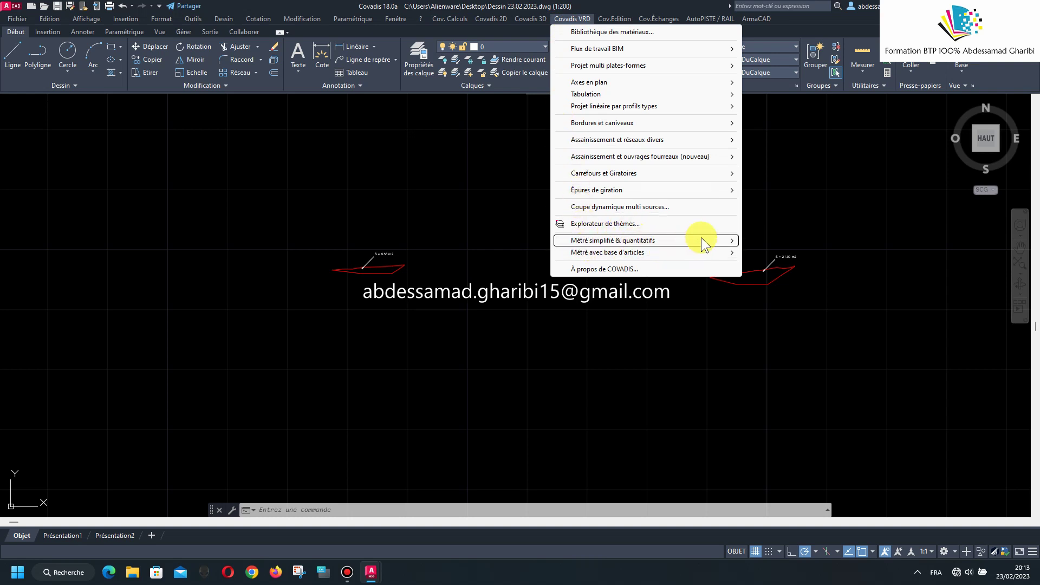
pyautogui.moveTo(613, 241)
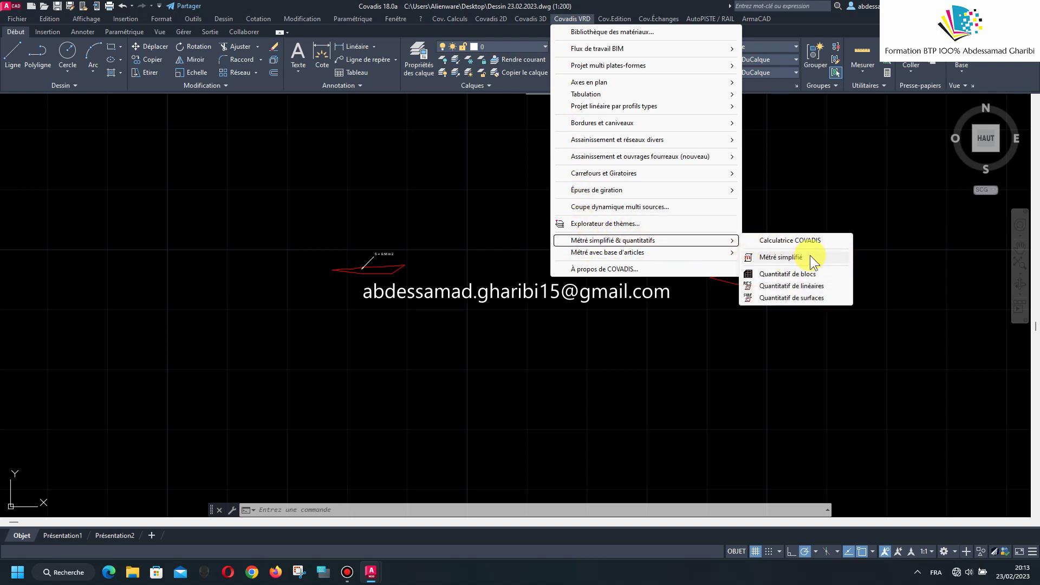
# Create métré project Métré in Métré simplifié and add the Surfacique theme Thème 1.
pyautogui.click(808, 257)
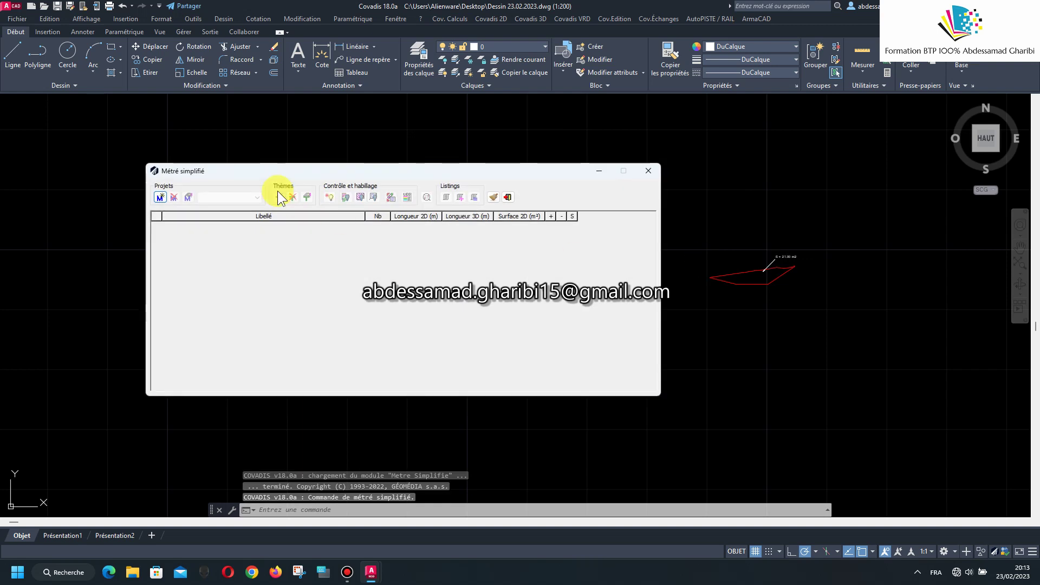
pyautogui.moveTo(275, 171); pyautogui.dragTo(553, 176)
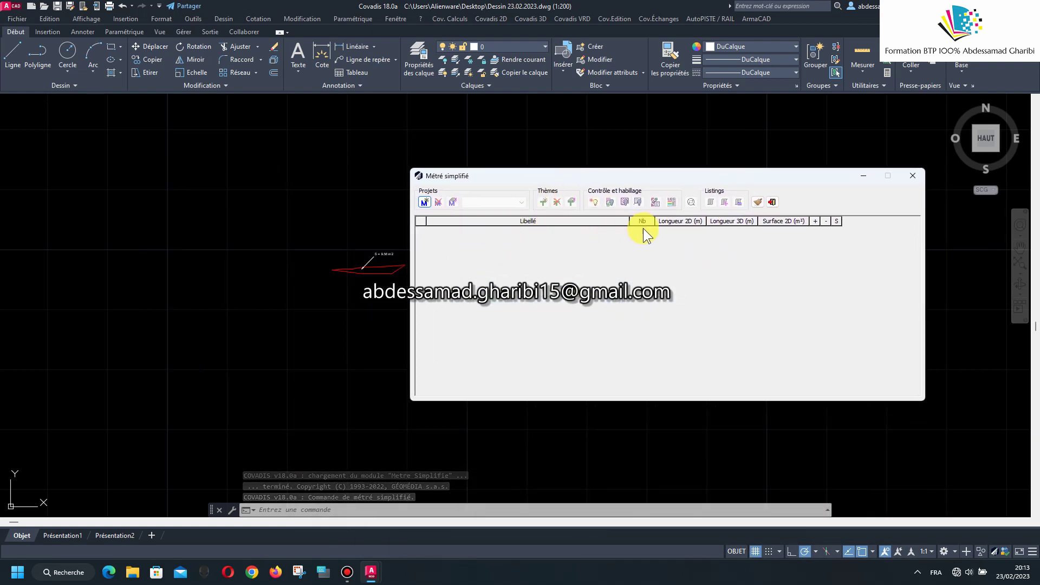
pyautogui.click(479, 203)
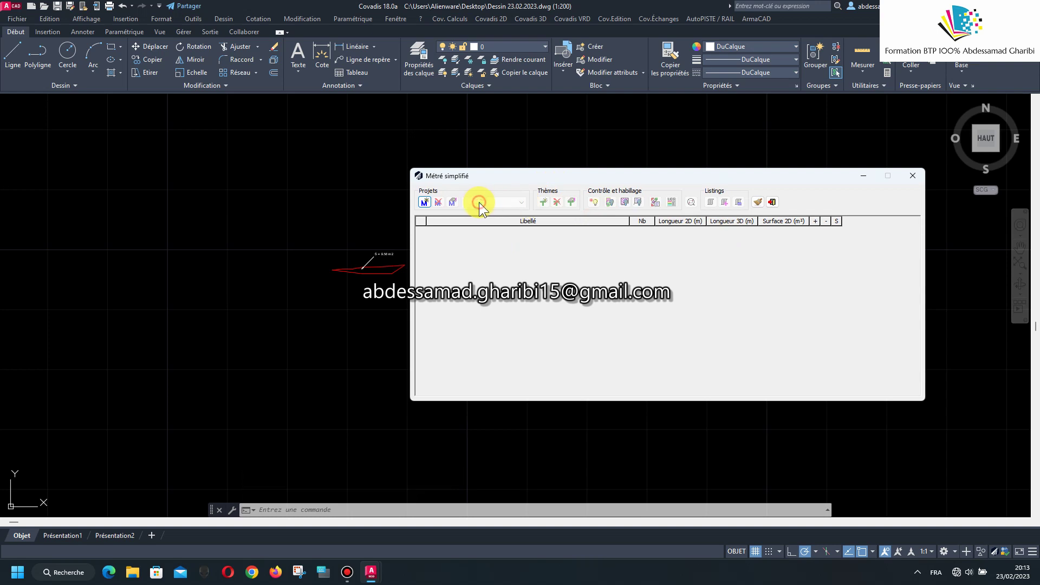
pyautogui.click(428, 206)
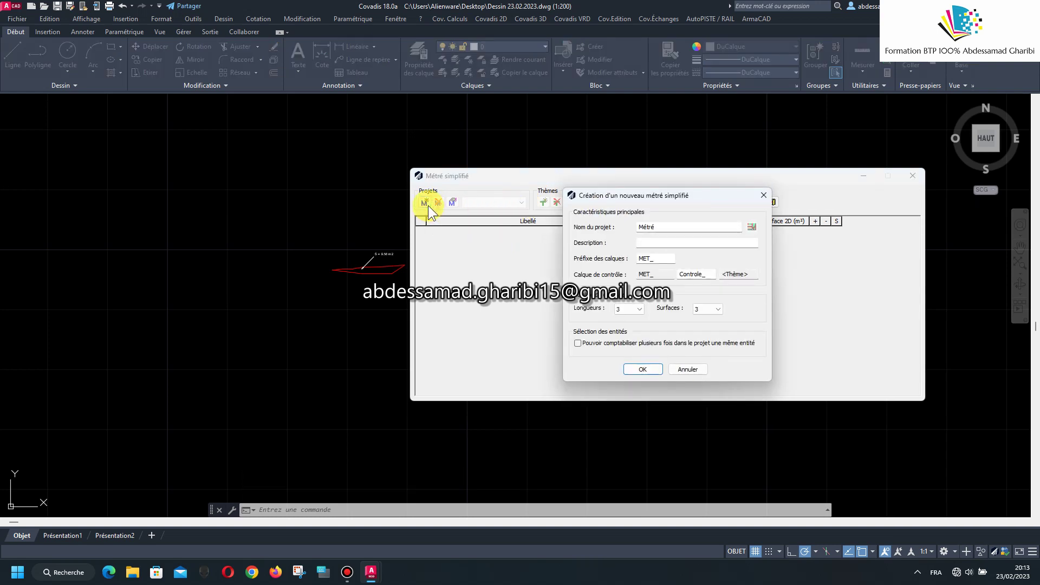
pyautogui.click(636, 368)
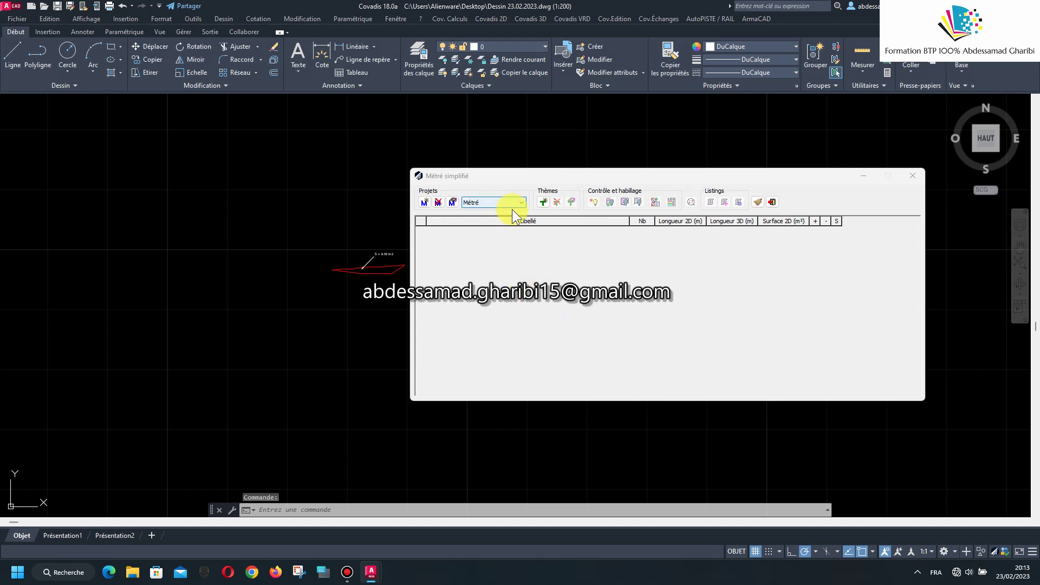
pyautogui.click(542, 202)
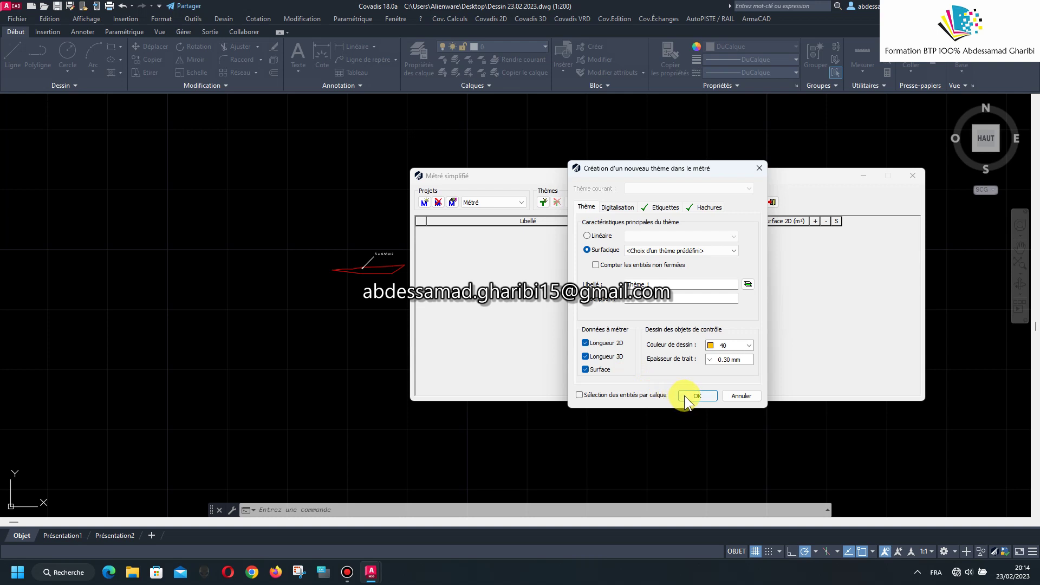
pyautogui.click(696, 395)
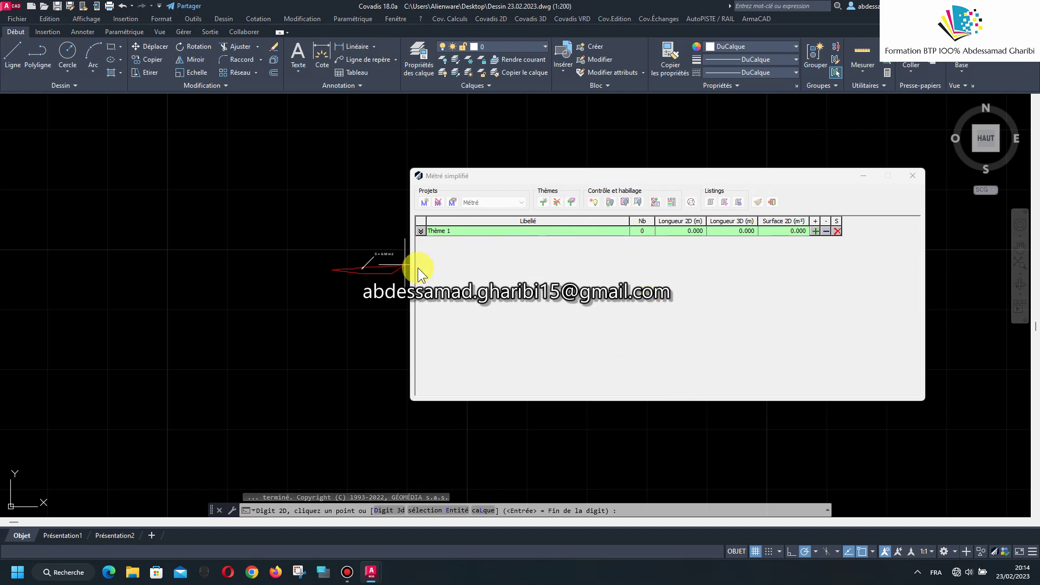
# Choose entity selection by layer and tick the Dragage layer.
pyautogui.moveTo(381, 256); pyautogui.dragTo(341, 271, button='middle')
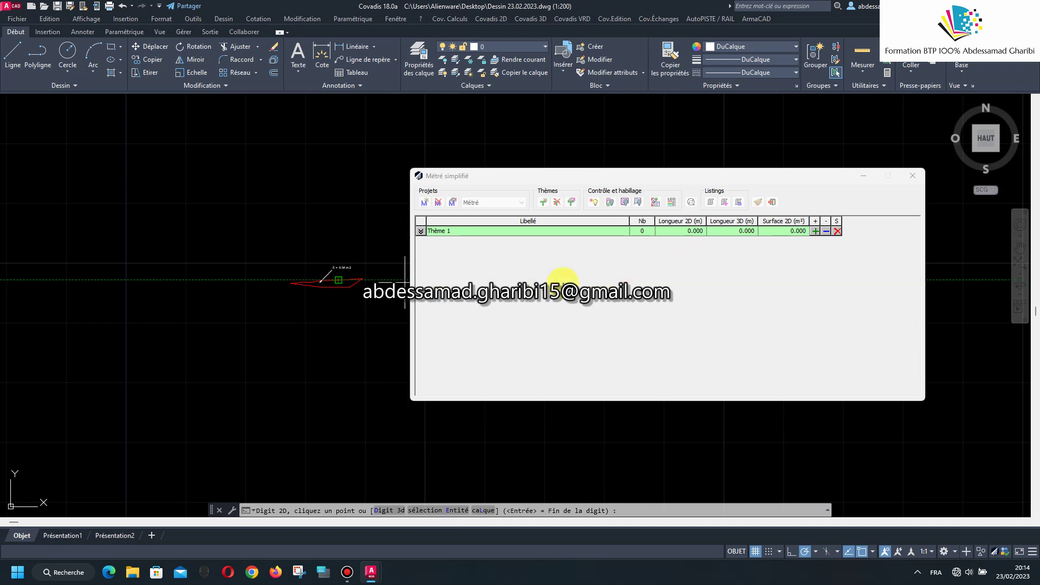
pyautogui.click(814, 230)
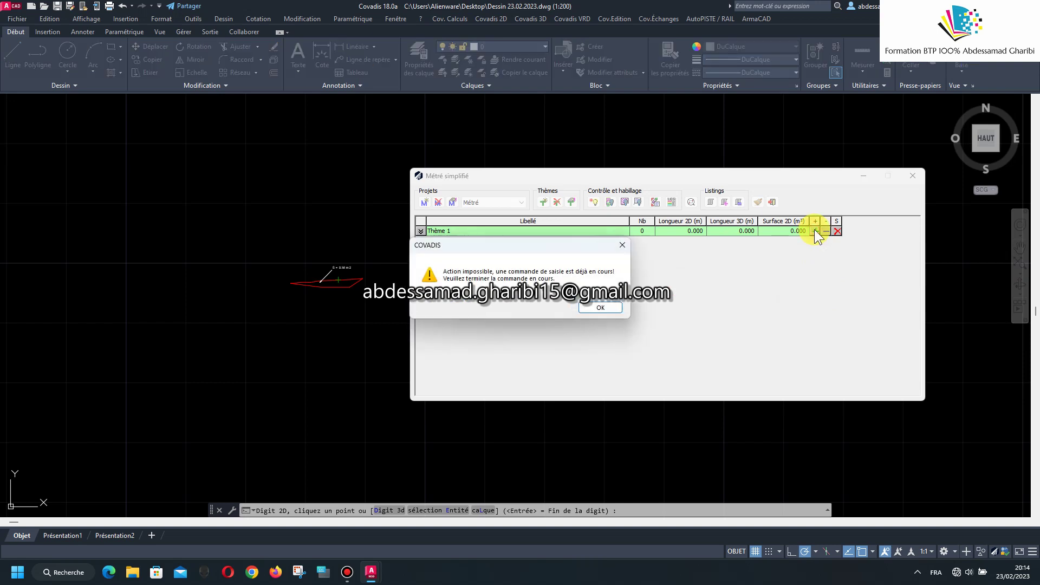
pyautogui.click(586, 306)
pyautogui.rightClick(275, 233)
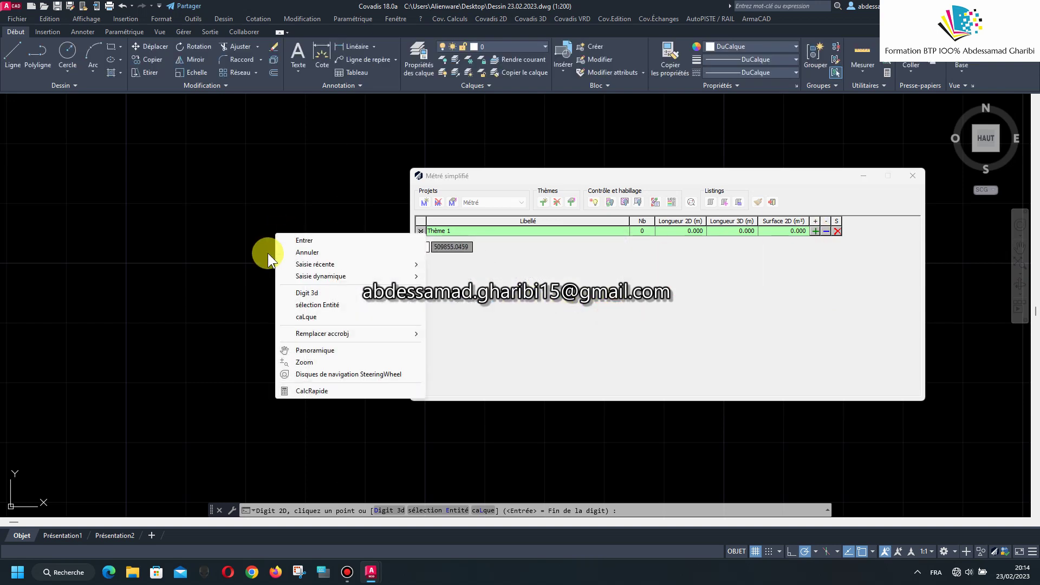
pyautogui.click(314, 319)
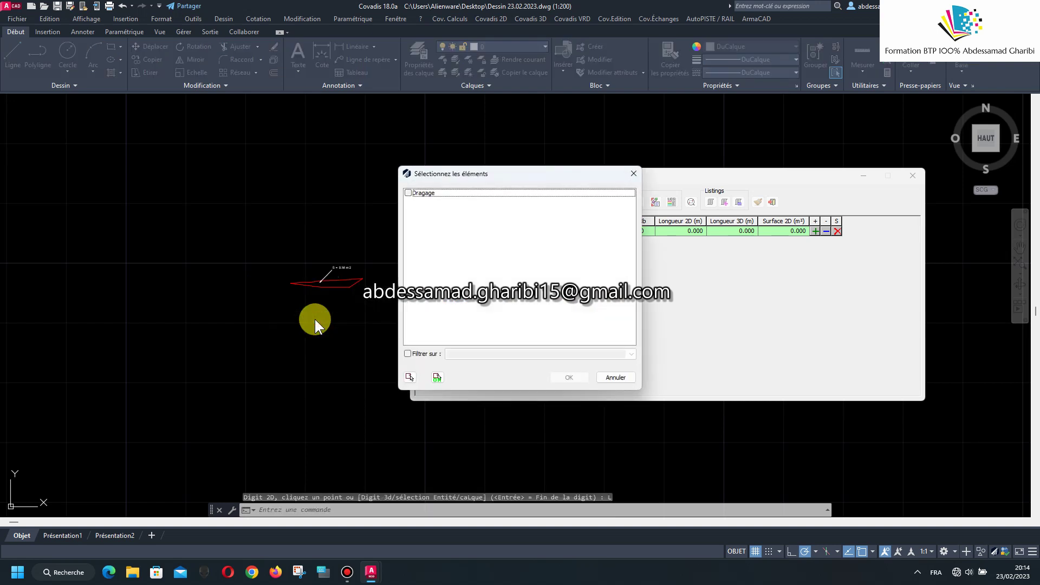
pyautogui.click(407, 193)
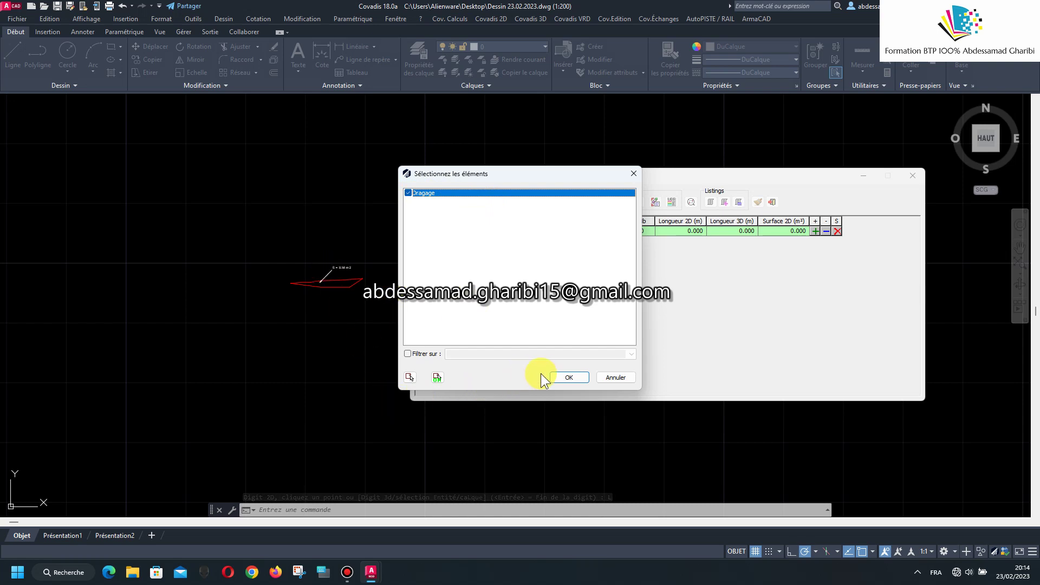
pyautogui.click(555, 377)
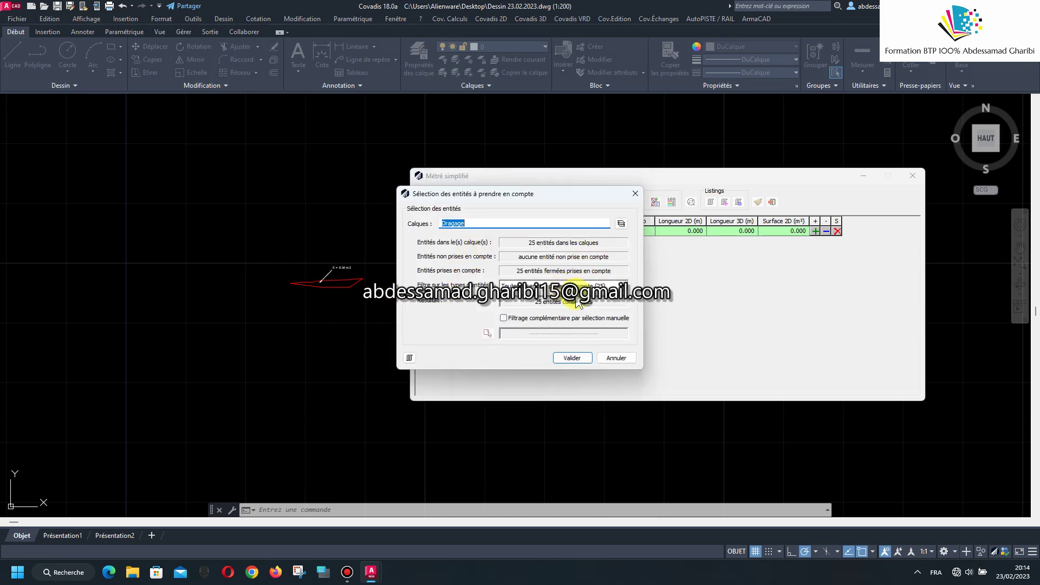
# Exclude closed 3D polylines and circles, then validate the Dragage selection.
pyautogui.click(621, 285)
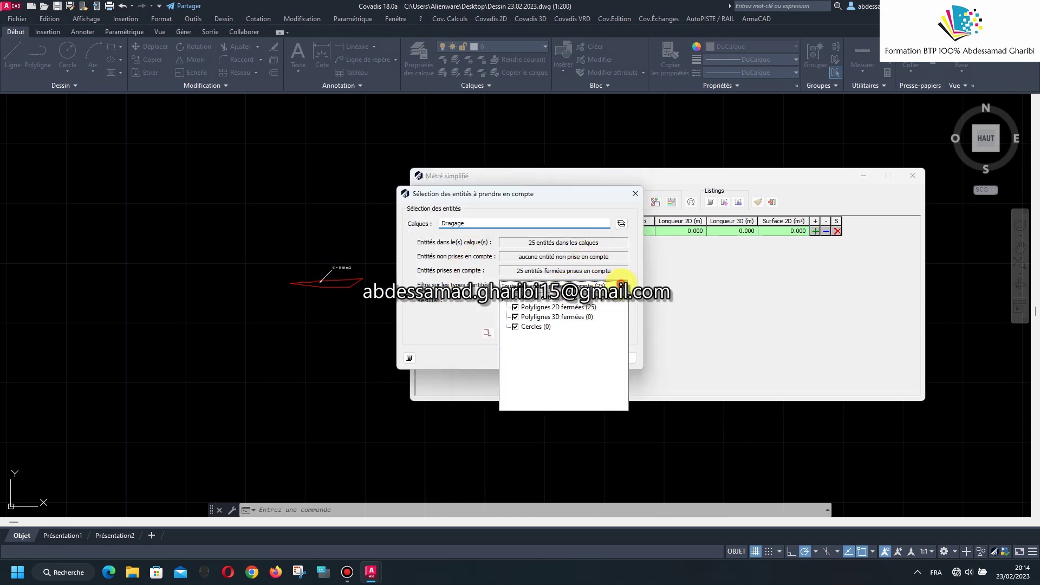
pyautogui.click(515, 318)
pyautogui.click(515, 327)
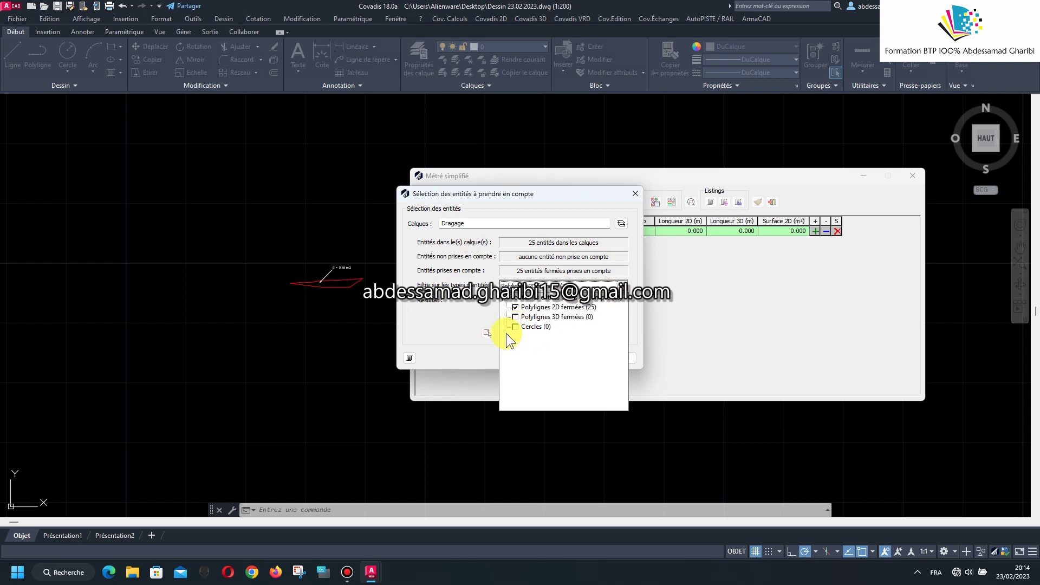
pyautogui.click(465, 325)
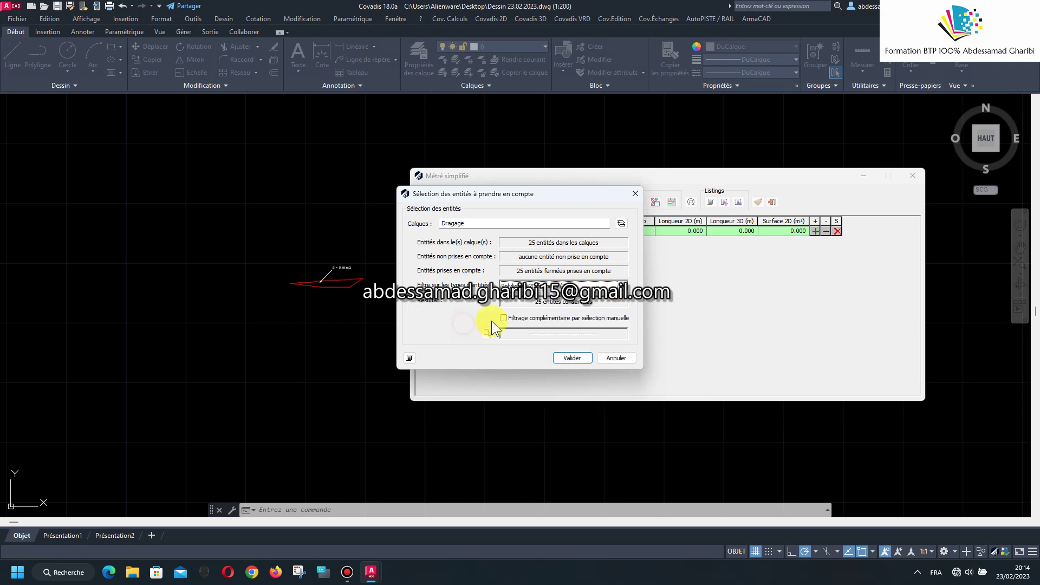
pyautogui.click(560, 355)
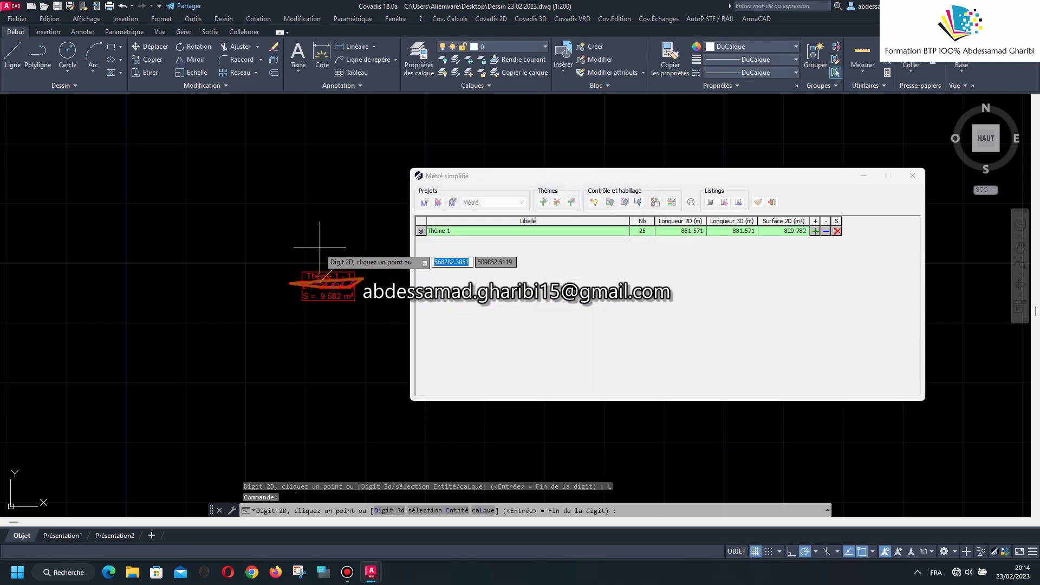
# End Digit 2D and expand Thème 1 into its individual sections in the métré panel.
pyautogui.scroll(2, 320, 247)
pyautogui.scroll(-3, 251, 353)
pyautogui.scroll(-1, 254, 343)
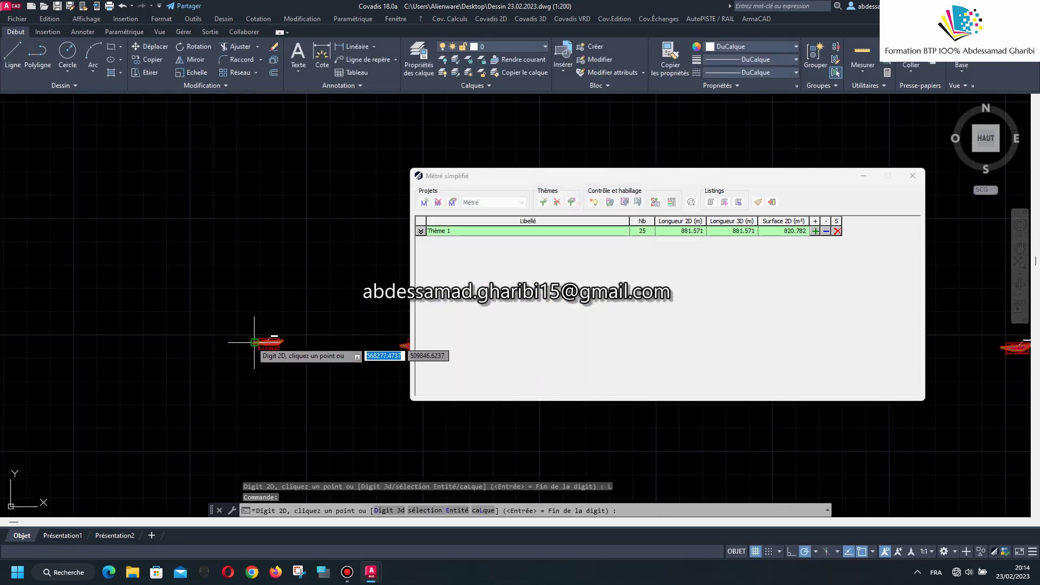
pyautogui.rightClick(294, 256)
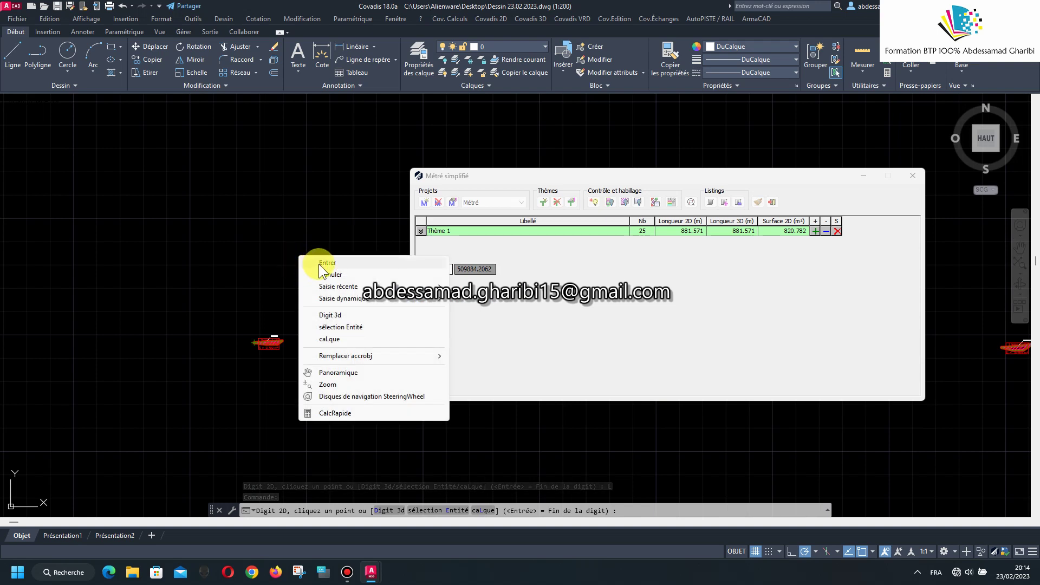
pyautogui.click(319, 263)
pyautogui.moveTo(455, 182)
pyautogui.mouseDown()
pyautogui.moveTo(39, 94)
pyautogui.moveTo(115, 105)
pyautogui.mouseUp()
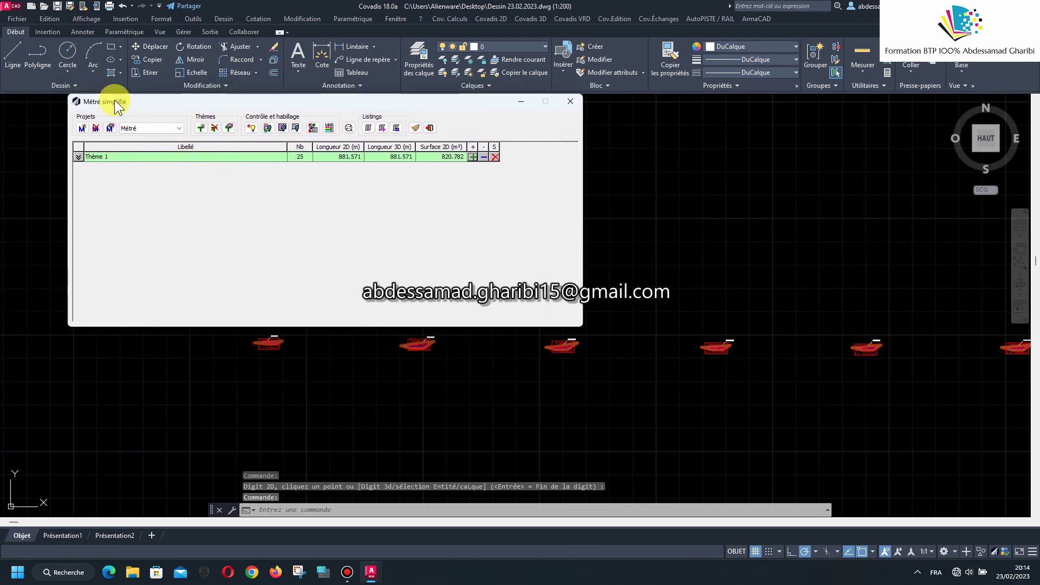
pyautogui.click(78, 156)
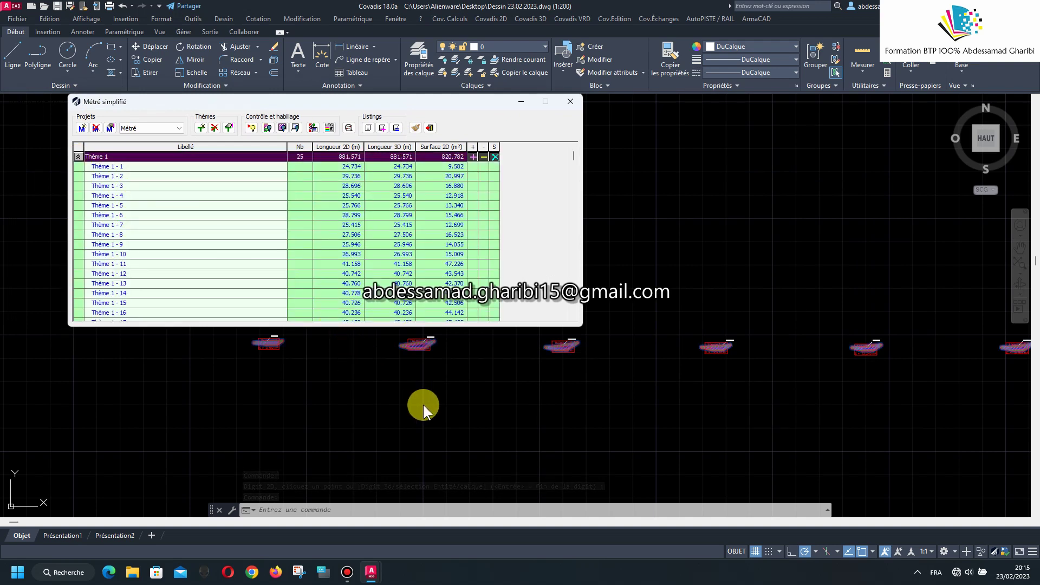
pyautogui.scroll(-2, 424, 396)
pyautogui.scroll(3, 402, 368)
pyautogui.scroll(3, 471, 414)
pyautogui.scroll(2, 471, 417)
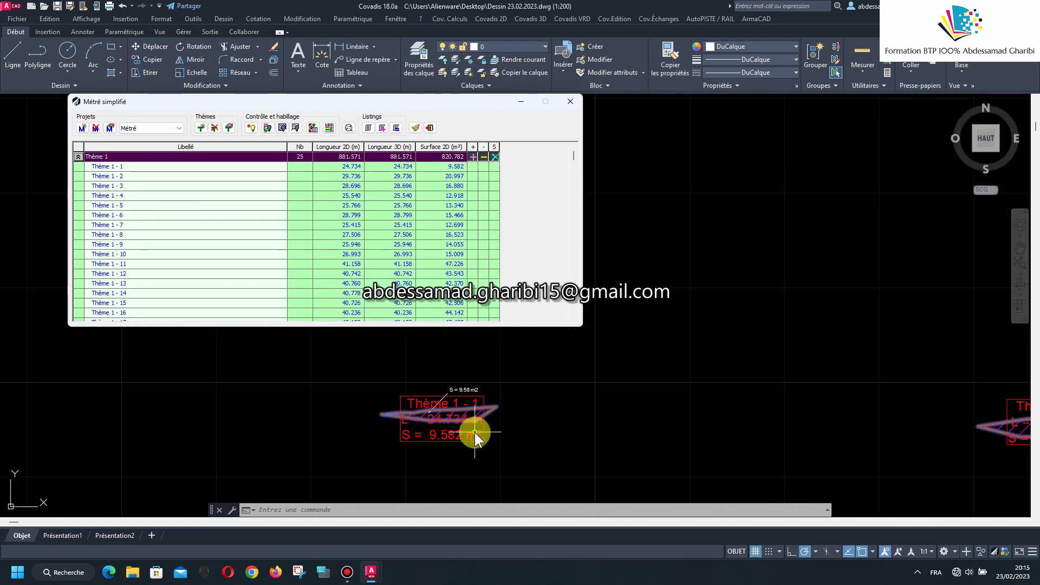
pyautogui.moveTo(442, 106); pyautogui.dragTo(452, 134)
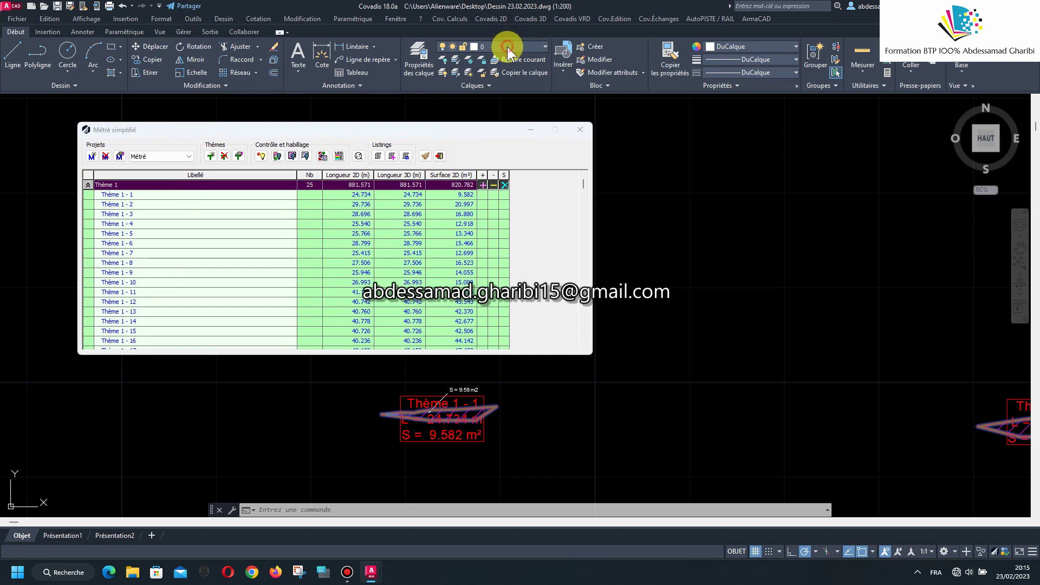
pyautogui.scroll(3, 462, 463)
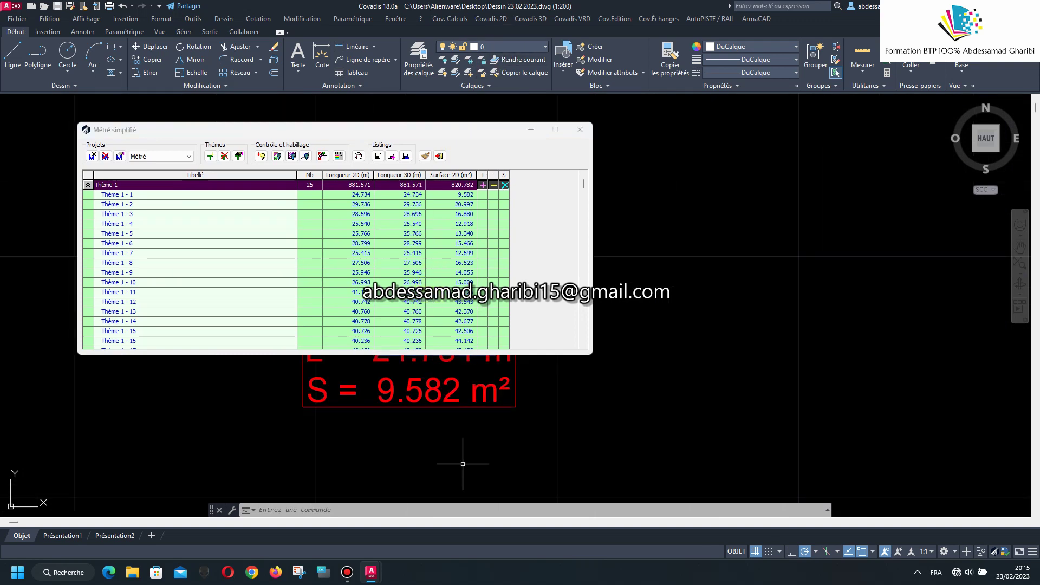
pyautogui.scroll(-3, 462, 464)
pyautogui.scroll(2, 417, 445)
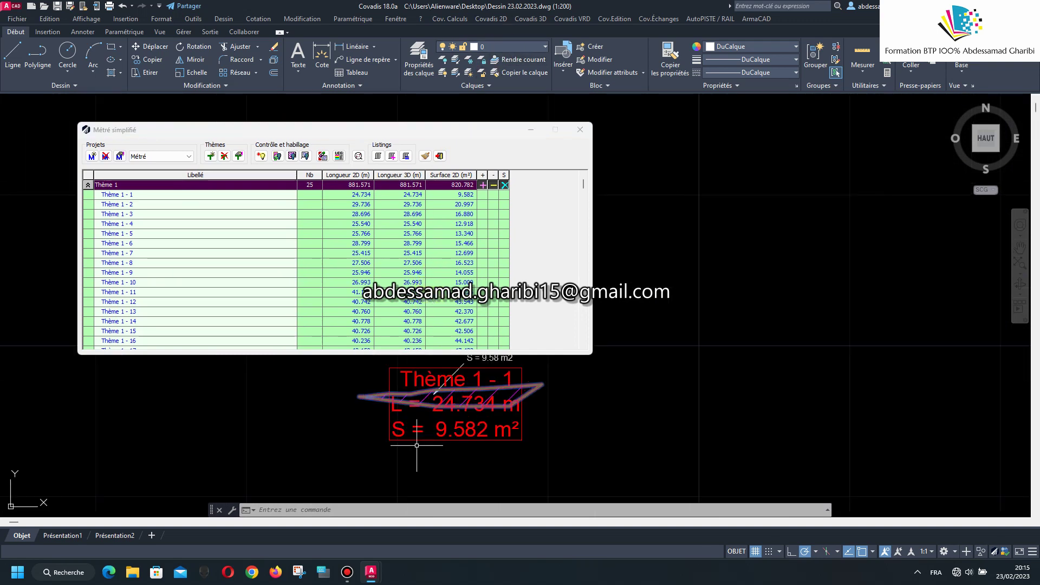
pyautogui.scroll(-2, 417, 445)
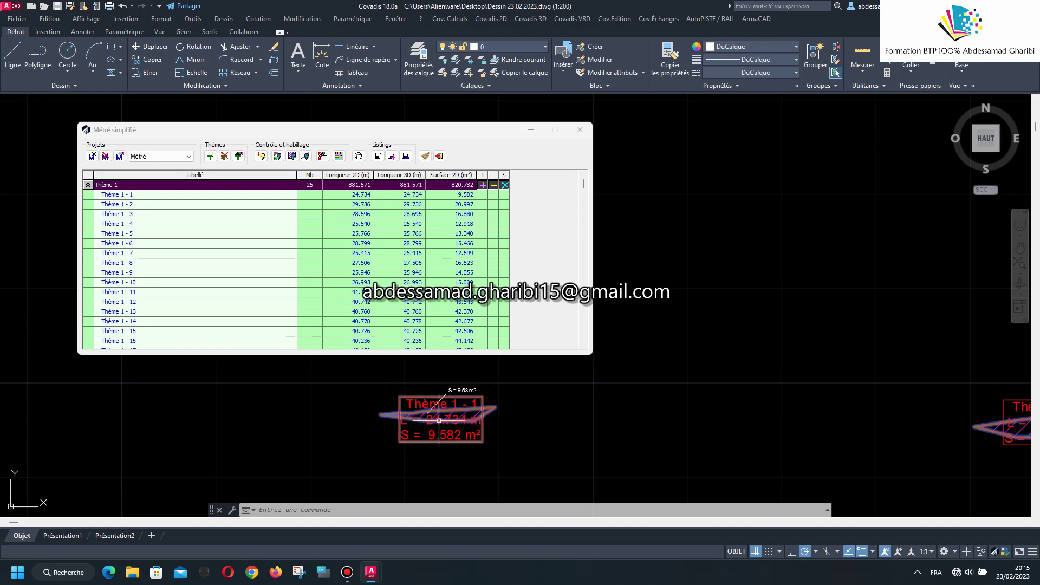
# Try stretching the Thème 1 - 1 label from its grips, then cancel.
pyautogui.click(439, 420)
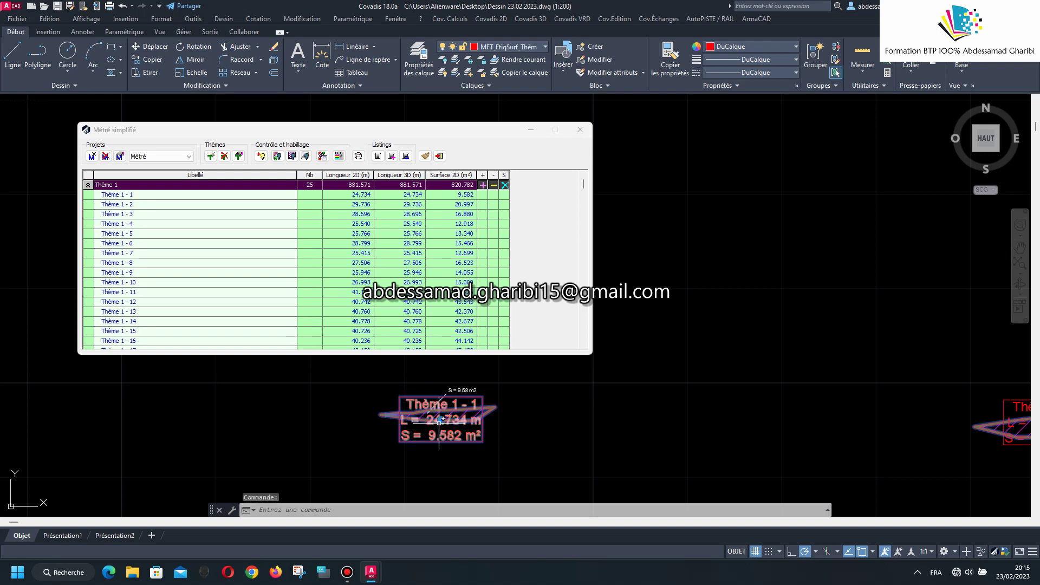
pyautogui.click(439, 421)
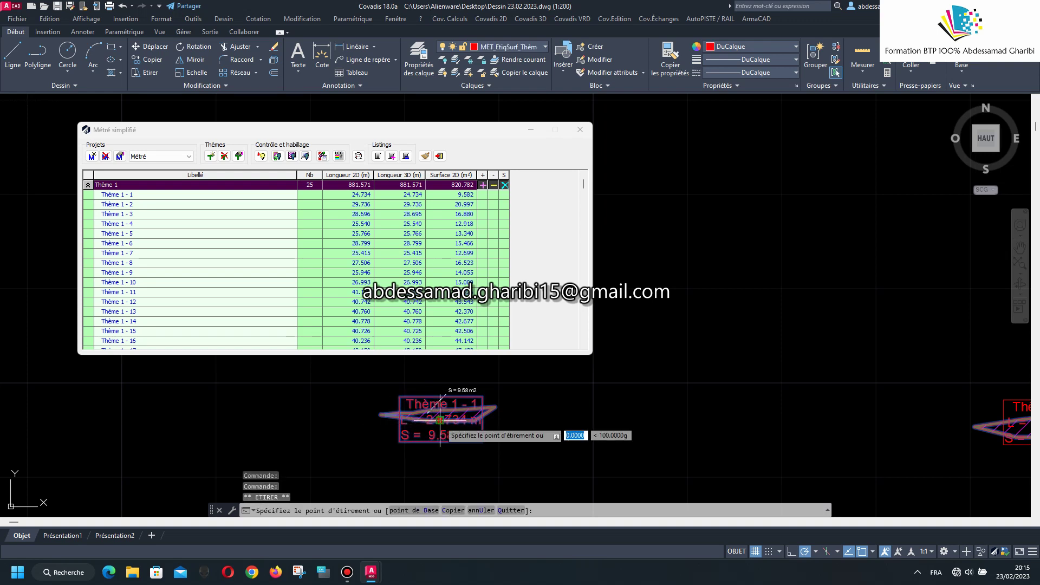
pyautogui.click(341, 431)
pyautogui.click(386, 443)
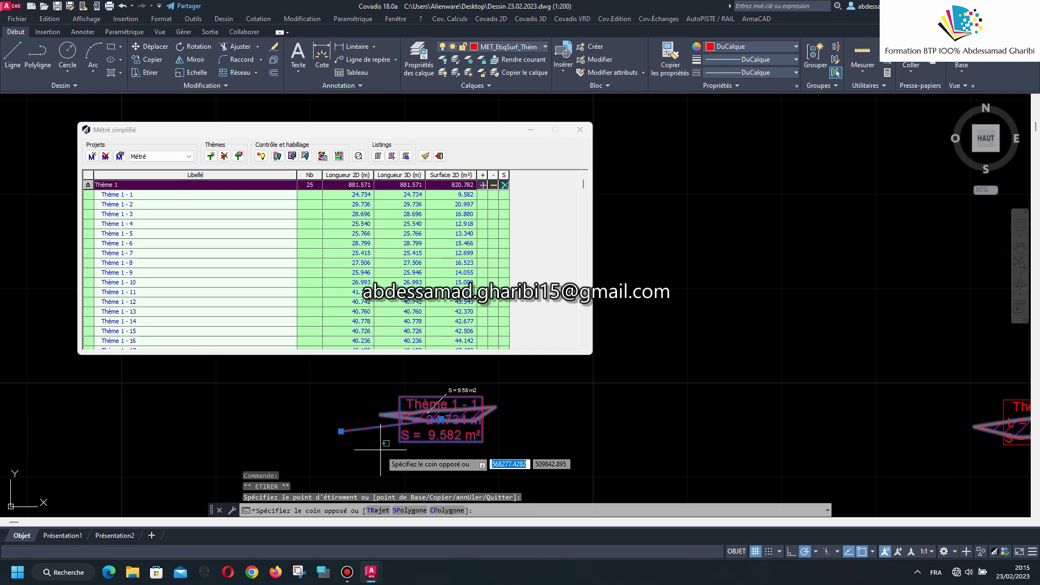
pyautogui.press('Escape')
pyautogui.press('Escape')
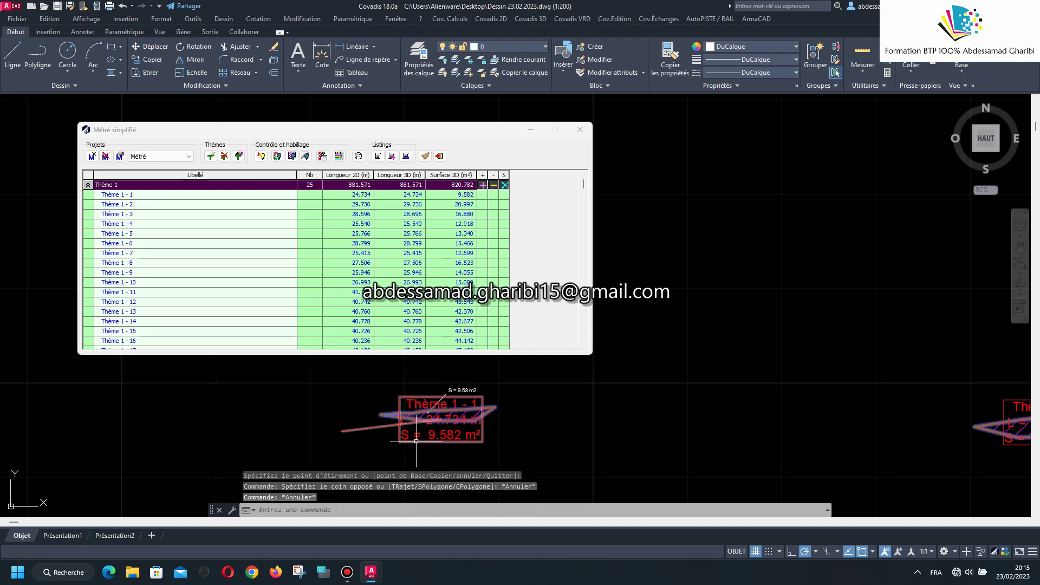
pyautogui.click(442, 419)
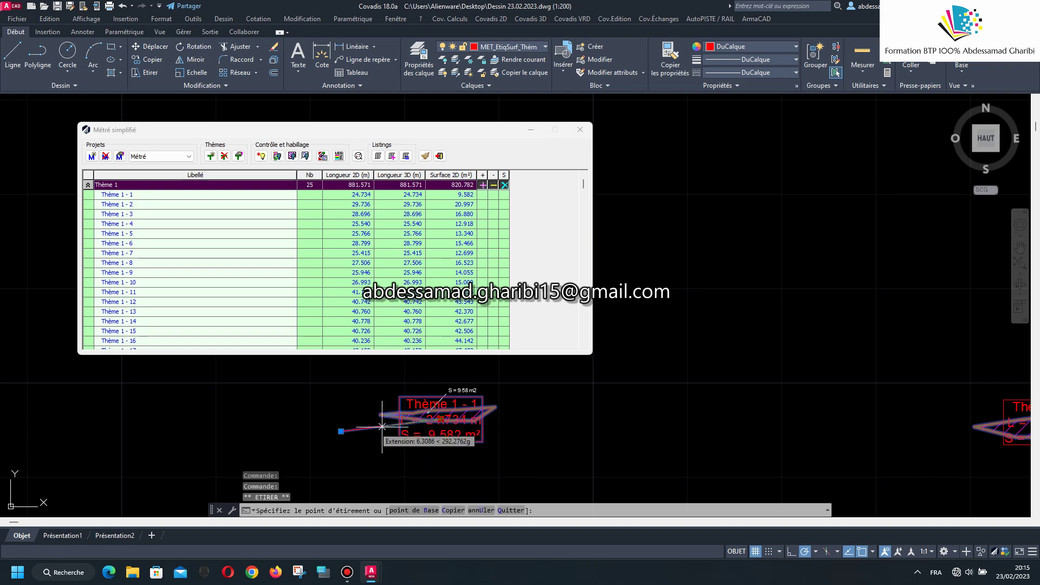
pyautogui.press('Escape')
pyautogui.press('Escape')
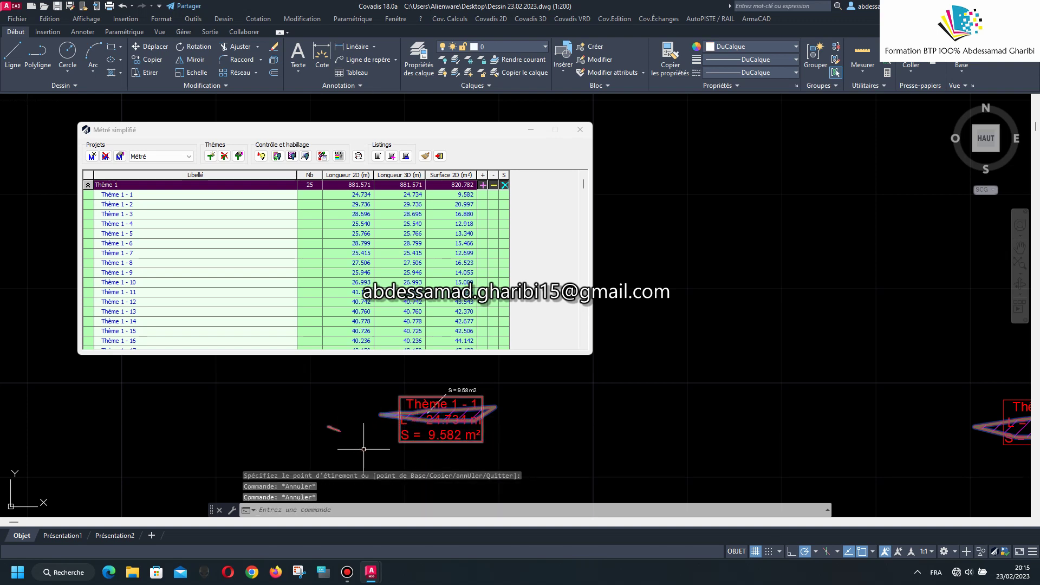
# Close the Plot dialog without plotting and recheck the Thème 1 - 1 label.
pyautogui.click(114, 7)
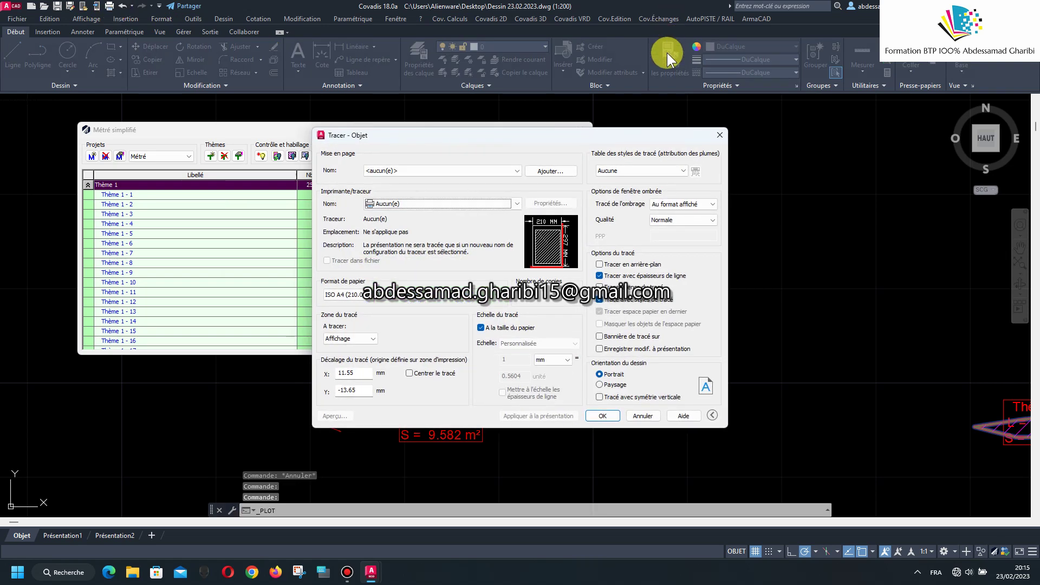
pyautogui.click(720, 135)
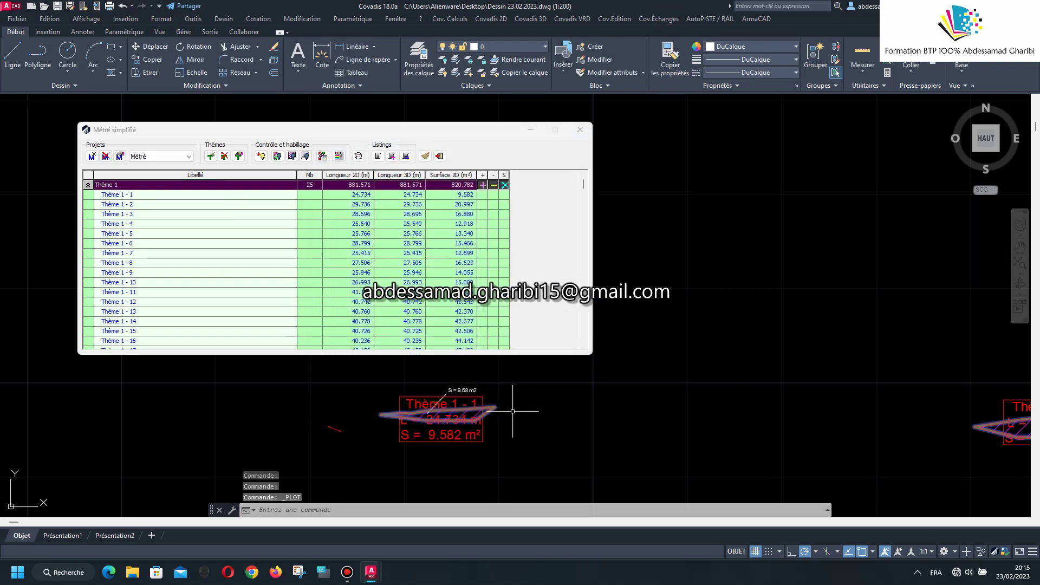
pyautogui.scroll(5, 504, 416)
pyautogui.scroll(-6, 502, 414)
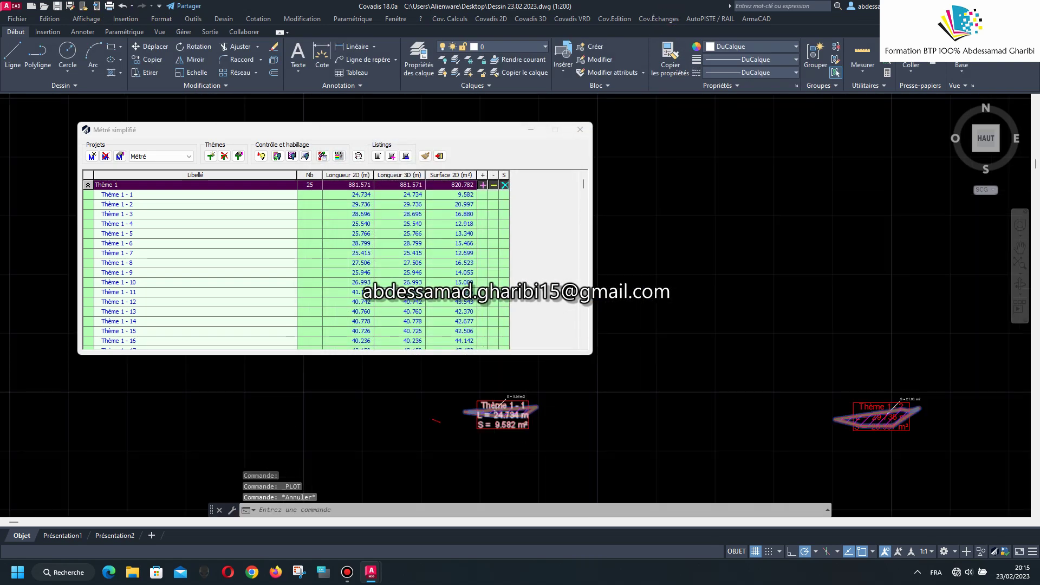
pyautogui.scroll(2, 500, 413)
pyautogui.click(501, 382)
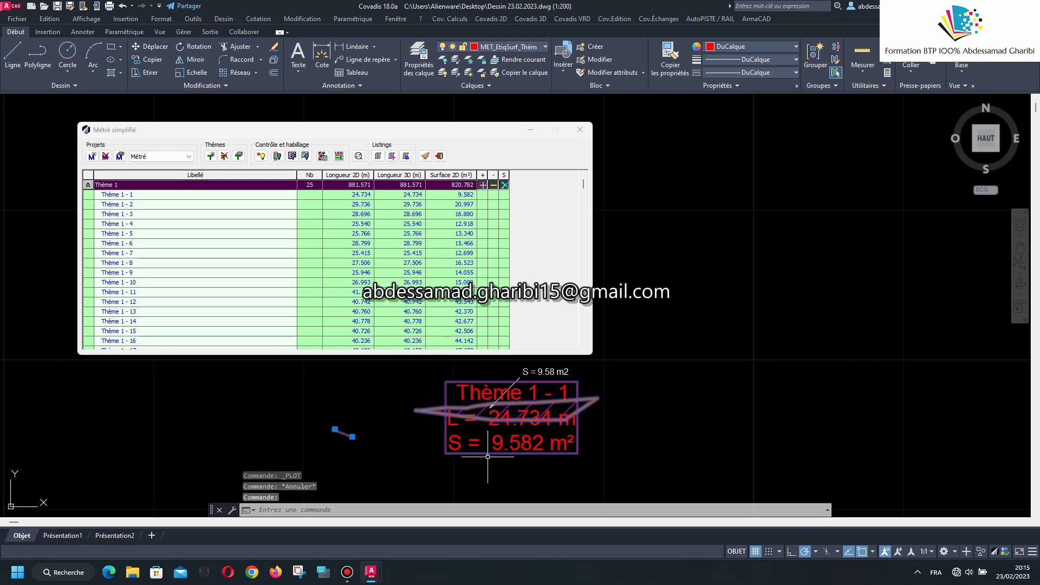
pyautogui.press('Escape')
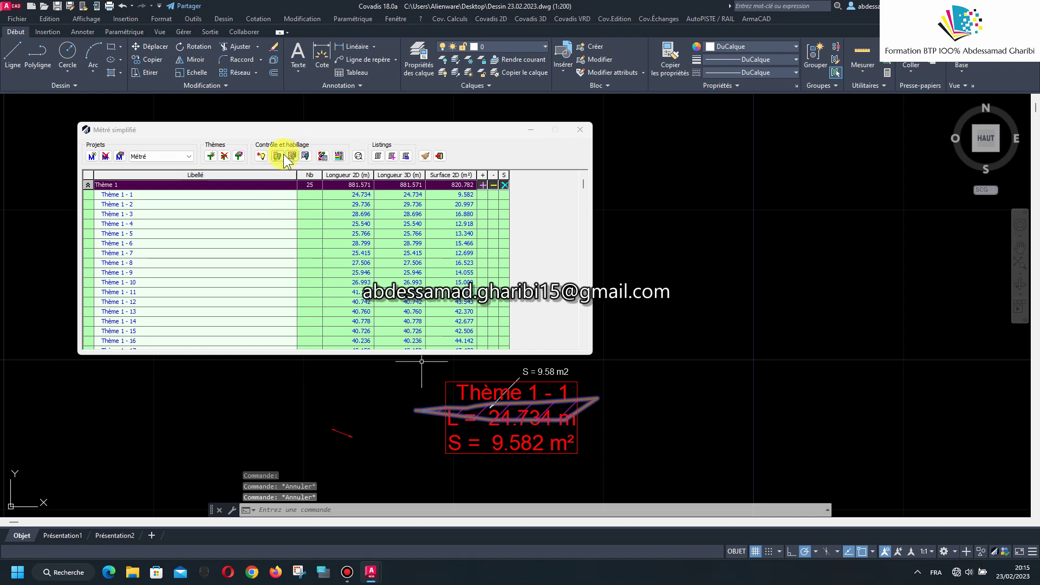
# Toggle the section labels off and back on, then hide the hatching of the measured sections.
pyautogui.click(306, 156)
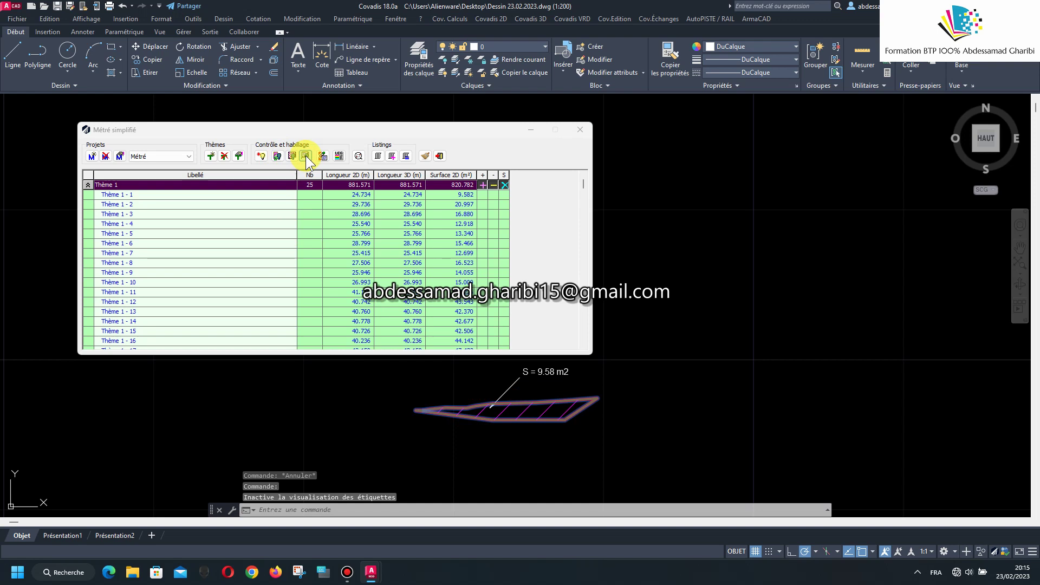
pyautogui.click(305, 156)
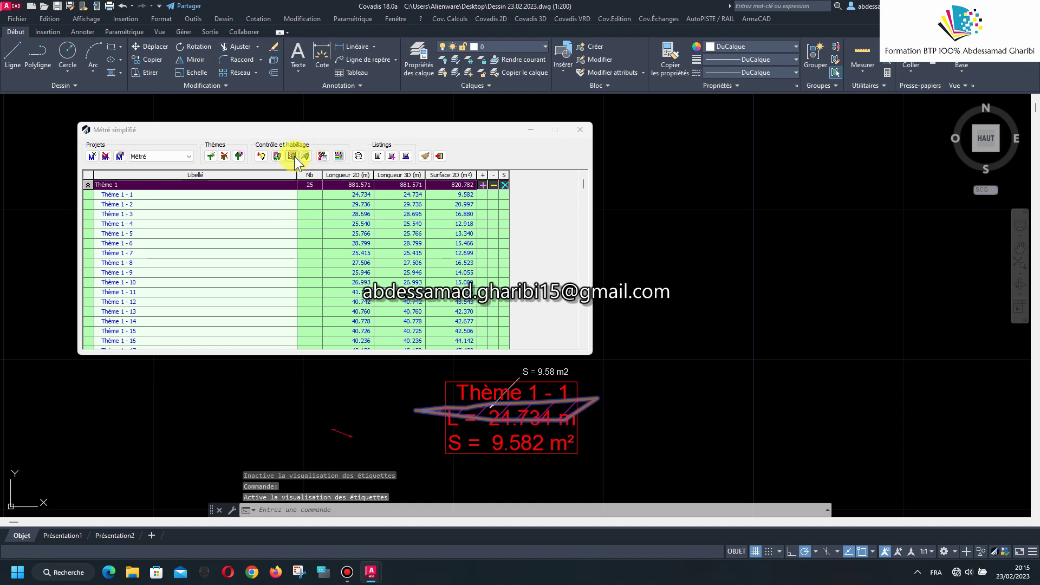
pyautogui.click(293, 156)
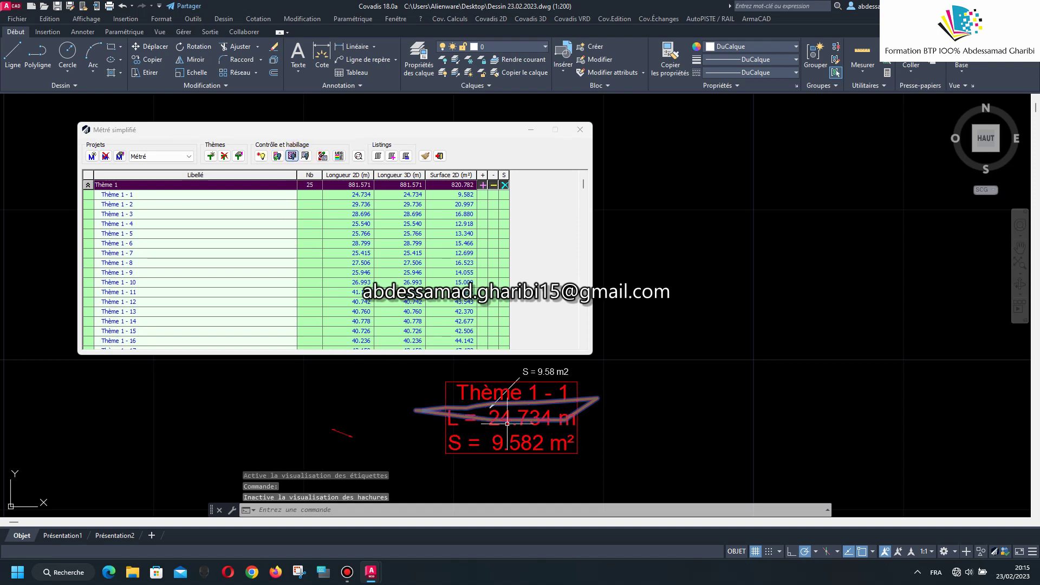
pyautogui.moveTo(426, 396); pyautogui.dragTo(513, 399, button='middle')
# Zoom in to check section Thème 1 - 3 labelled L = 28.696 m, S = 16.880 m².
pyautogui.scroll(2, 571, 425)
pyautogui.scroll(-3, 680, 383)
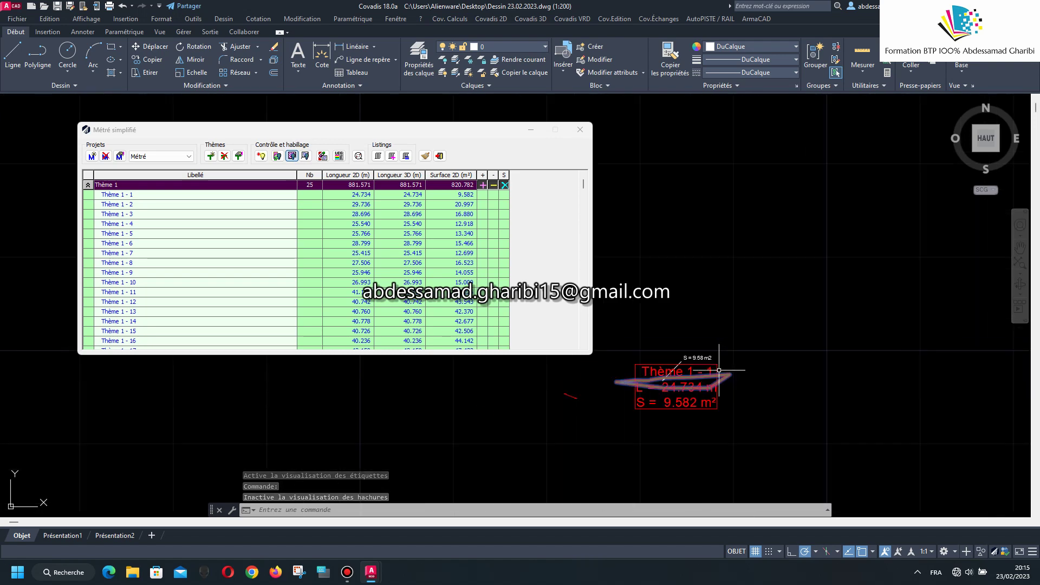
pyautogui.scroll(3, 715, 373)
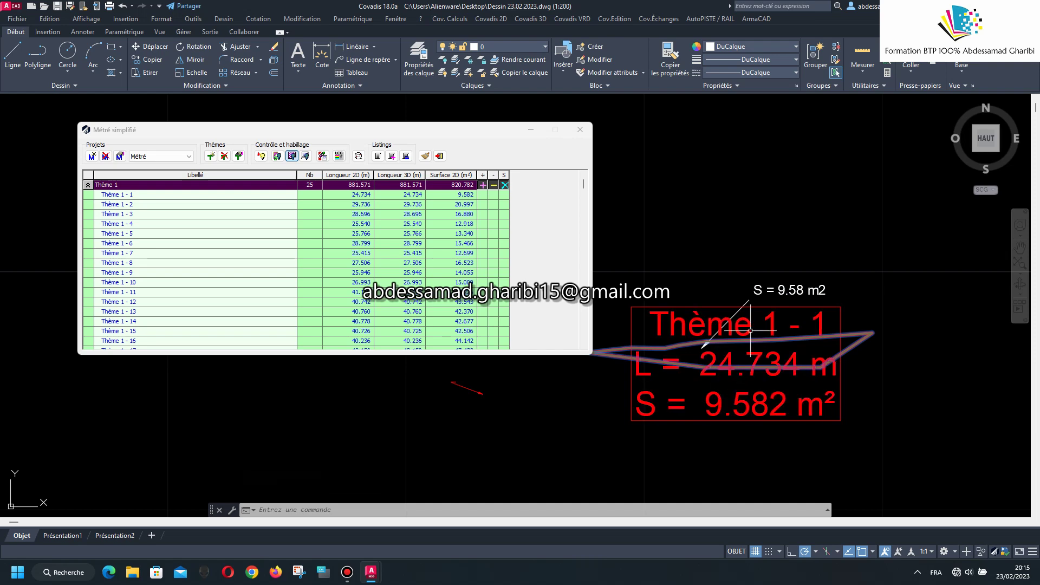
pyautogui.scroll(-4, 659, 311)
pyautogui.scroll(-1, 859, 325)
pyautogui.scroll(2, 947, 309)
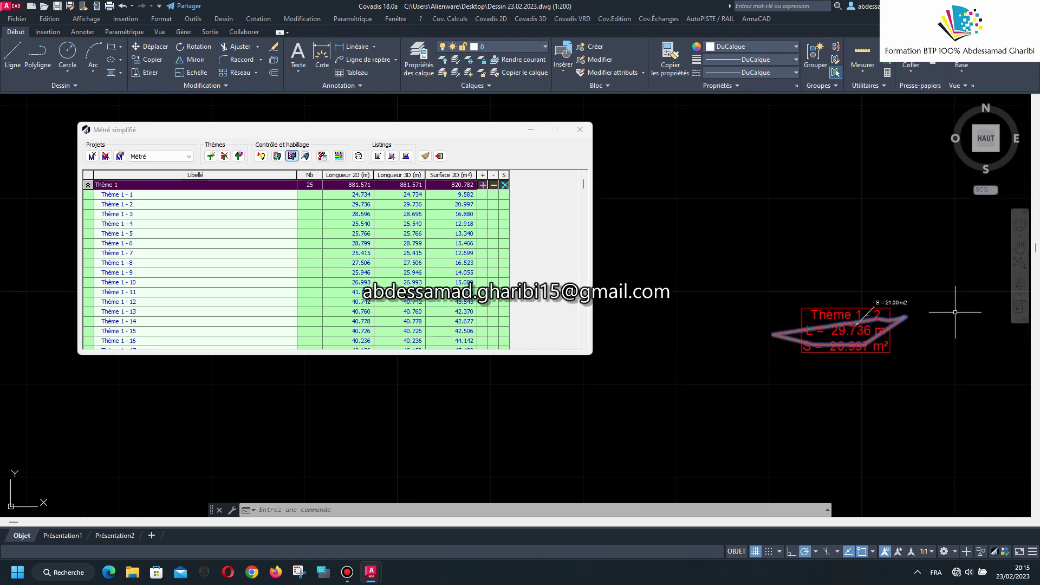
pyautogui.scroll(2, 929, 301)
pyautogui.scroll(1, 716, 333)
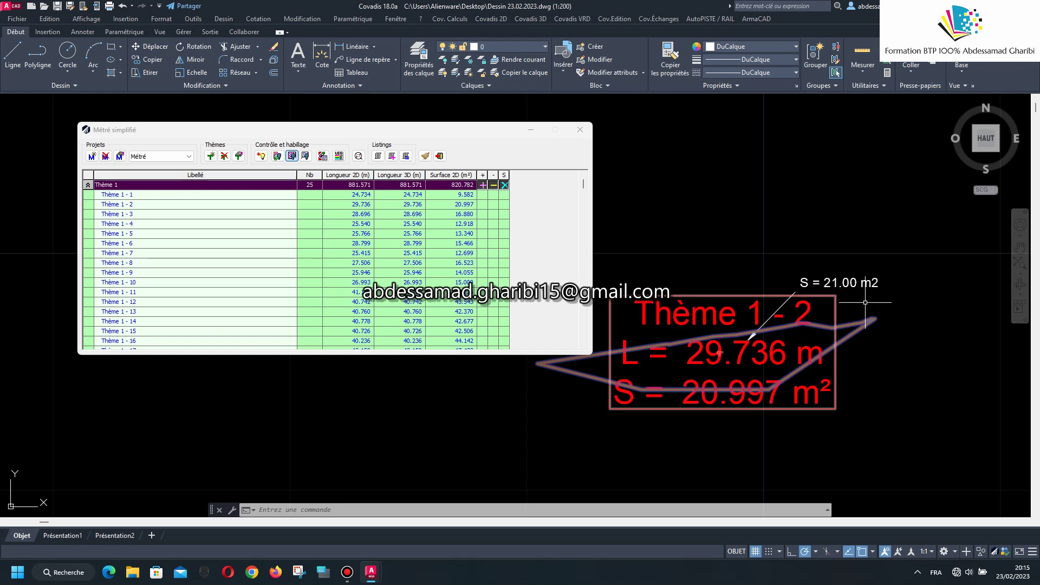
pyautogui.scroll(-3, 661, 353)
pyautogui.scroll(-2, 661, 353)
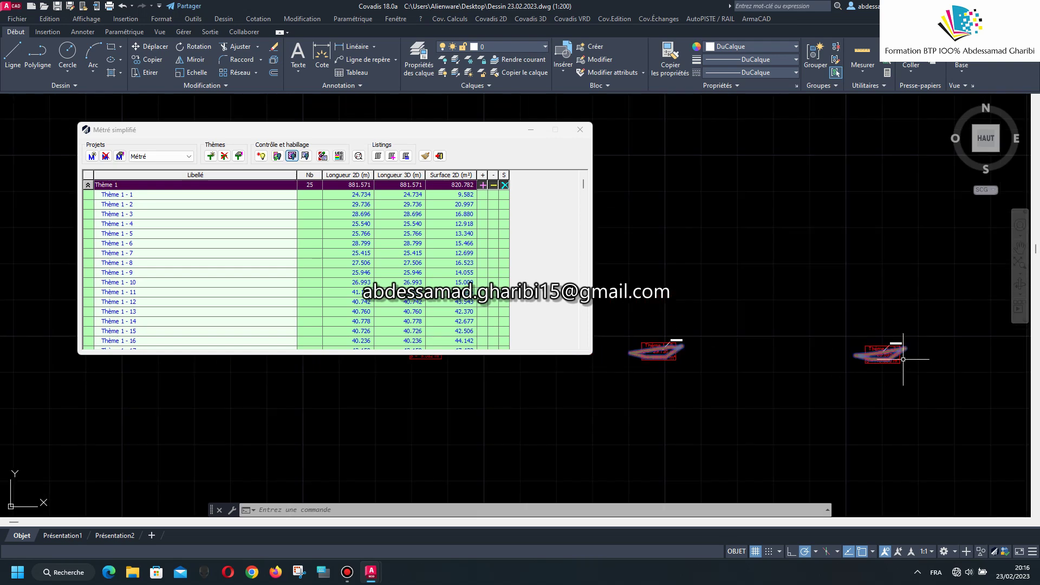
pyautogui.scroll(4, 841, 340)
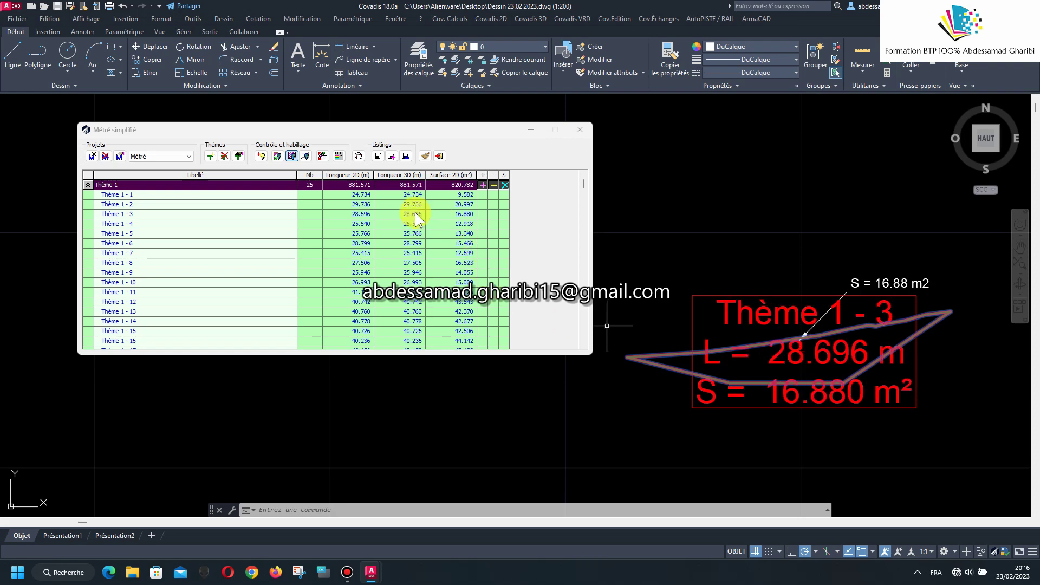
# Go to section Thème 1 - 1 and turn on labels on the measured polygons.
pyautogui.click(157, 195)
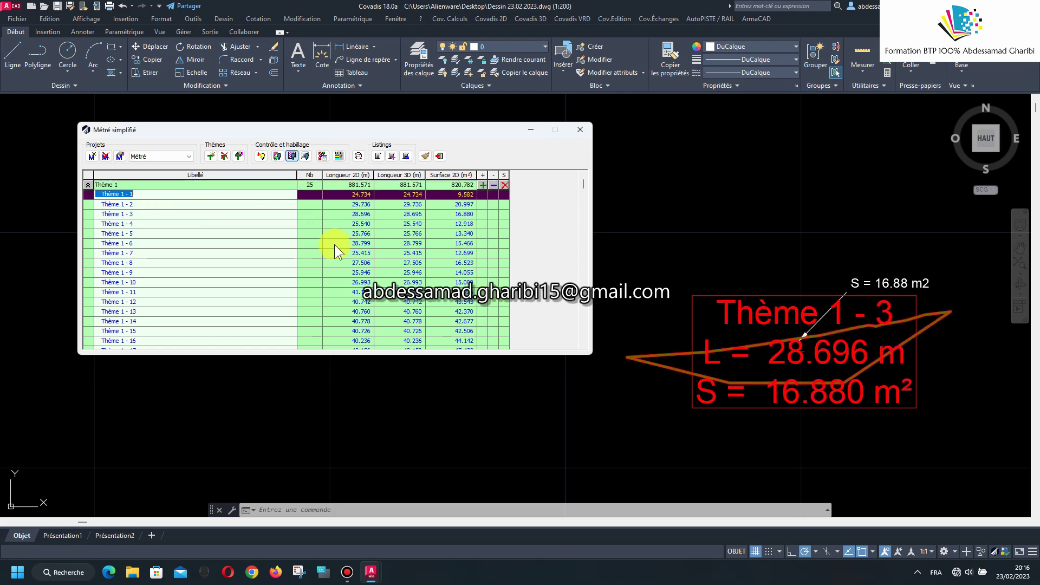
pyautogui.scroll(-2, 664, 270)
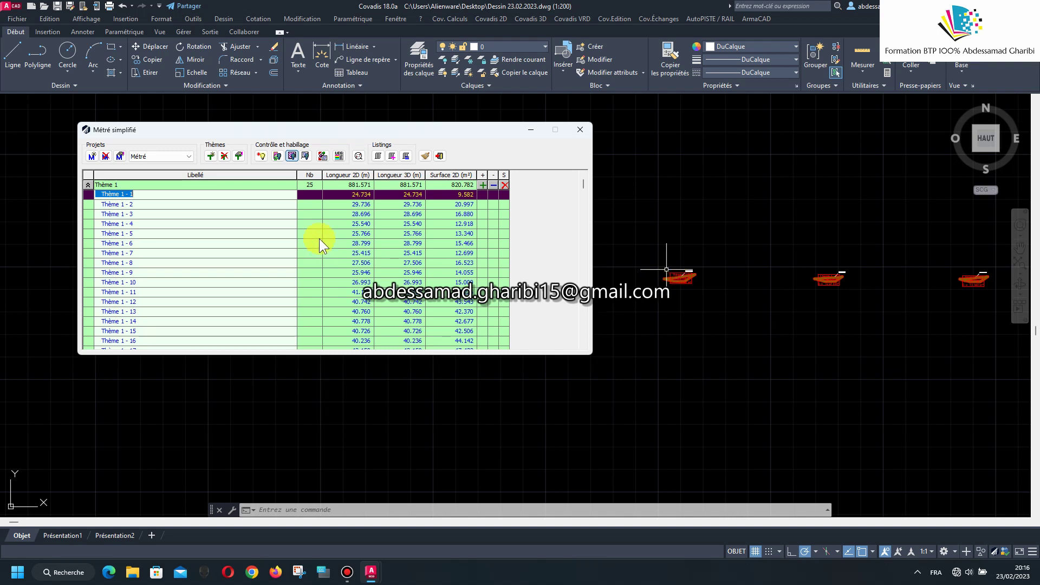
pyautogui.click(292, 156)
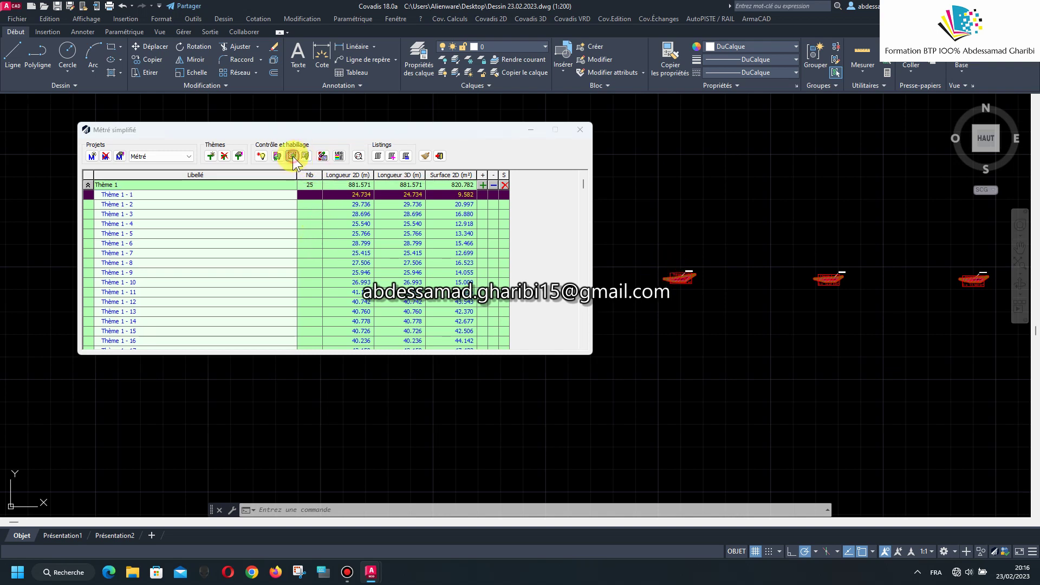
pyautogui.scroll(1, 771, 270)
pyautogui.scroll(1, 771, 270)
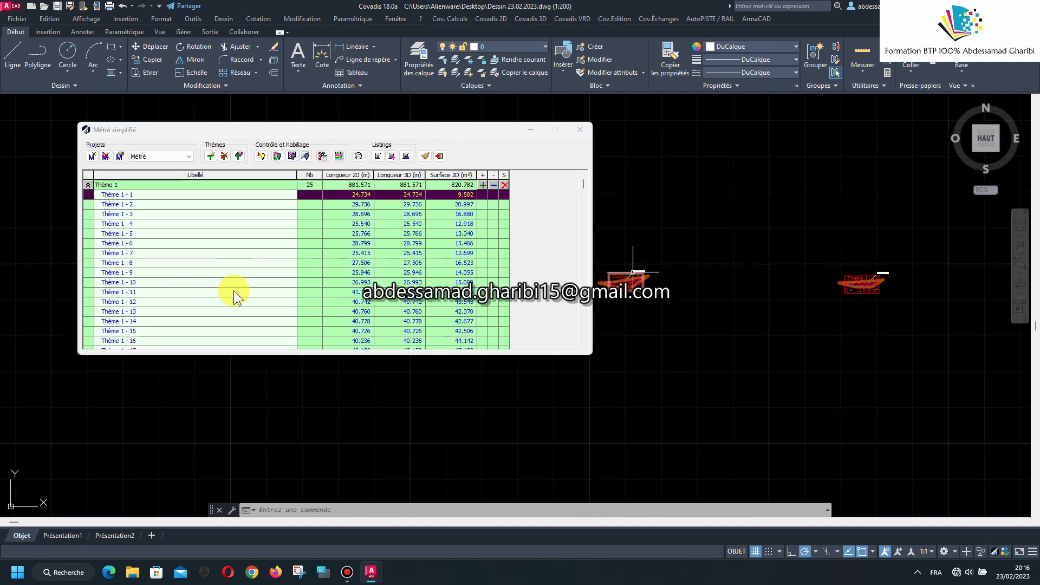
# Step through the métré rows from Thème 1 - 8 to the last section, Thème 1 - 25.
pyautogui.click(228, 263)
pyautogui.press('Down')
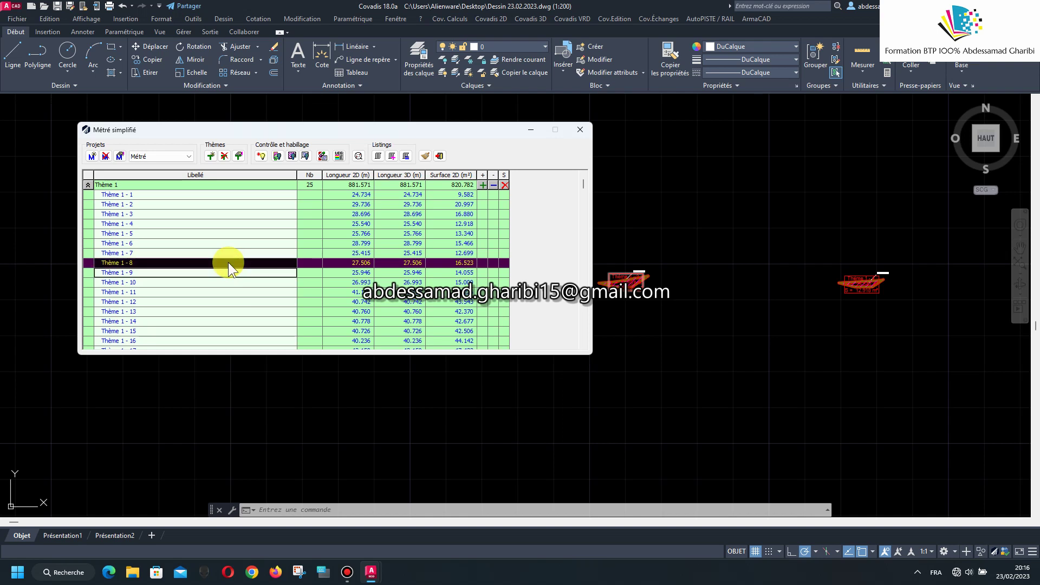
pyautogui.press('Down')
pyautogui.press('Down')
pyautogui.press('Down')
pyautogui.press('Down')
pyautogui.press('End')
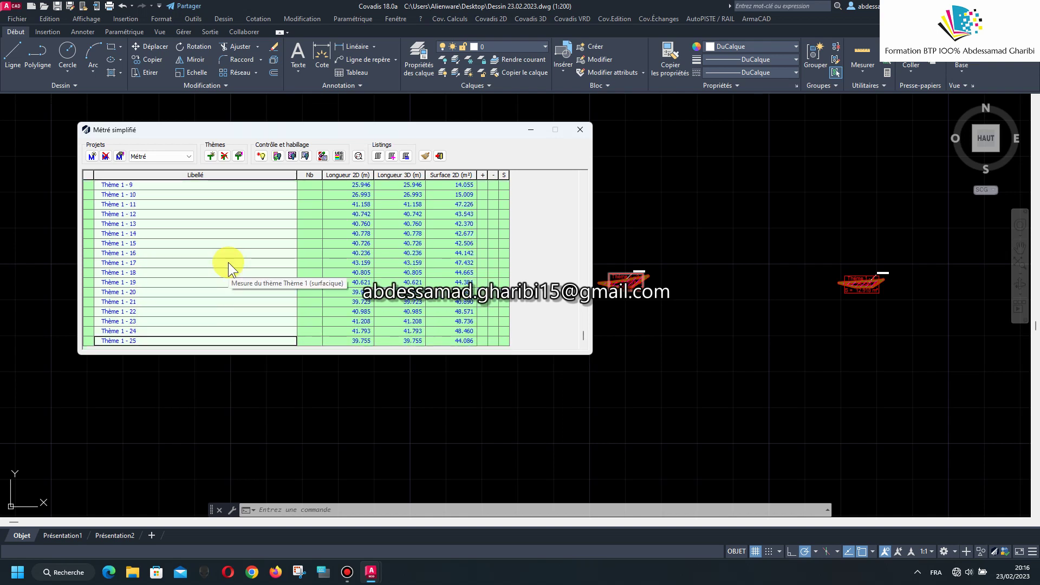
pyautogui.click(133, 339)
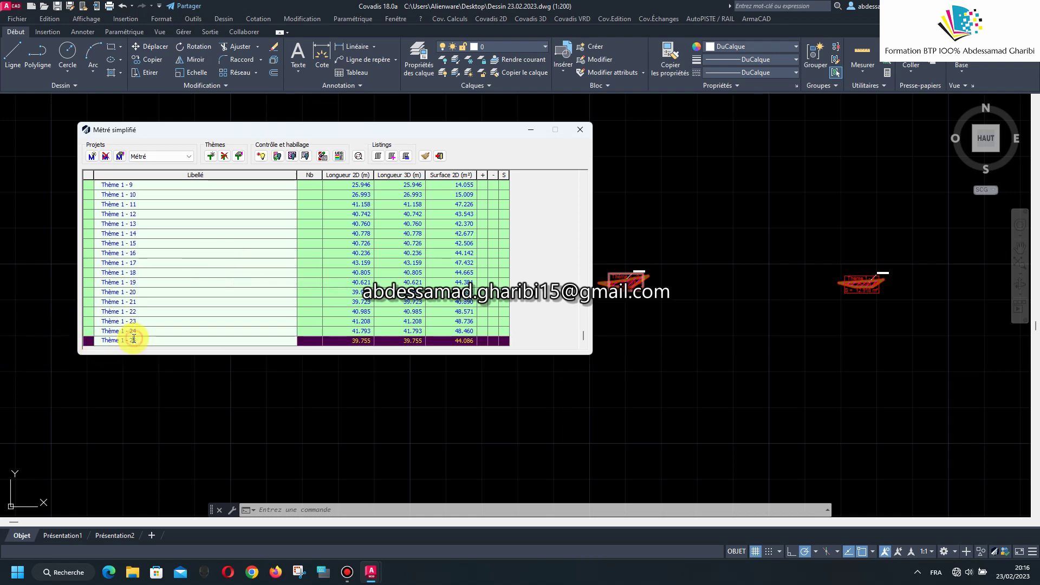
# Zoom the drawing to review the labels, e.g. Thème 1 - 1 with L = 24.734 m, S = 9.582 m².
pyautogui.scroll(-2, 880, 281)
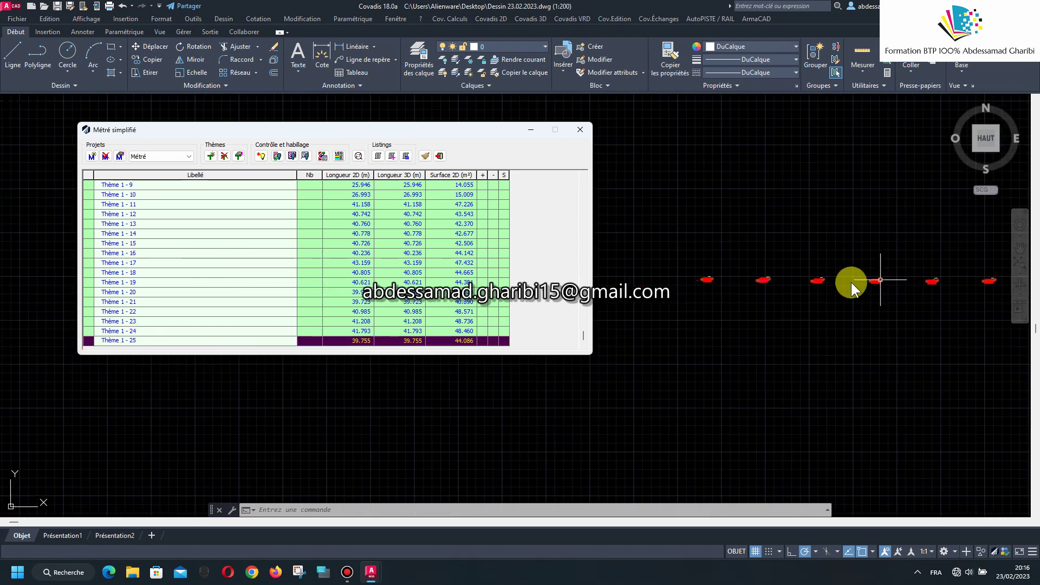
pyautogui.scroll(-2, 850, 282)
pyautogui.scroll(2, 780, 278)
pyautogui.scroll(2, 753, 280)
pyautogui.scroll(2, 802, 289)
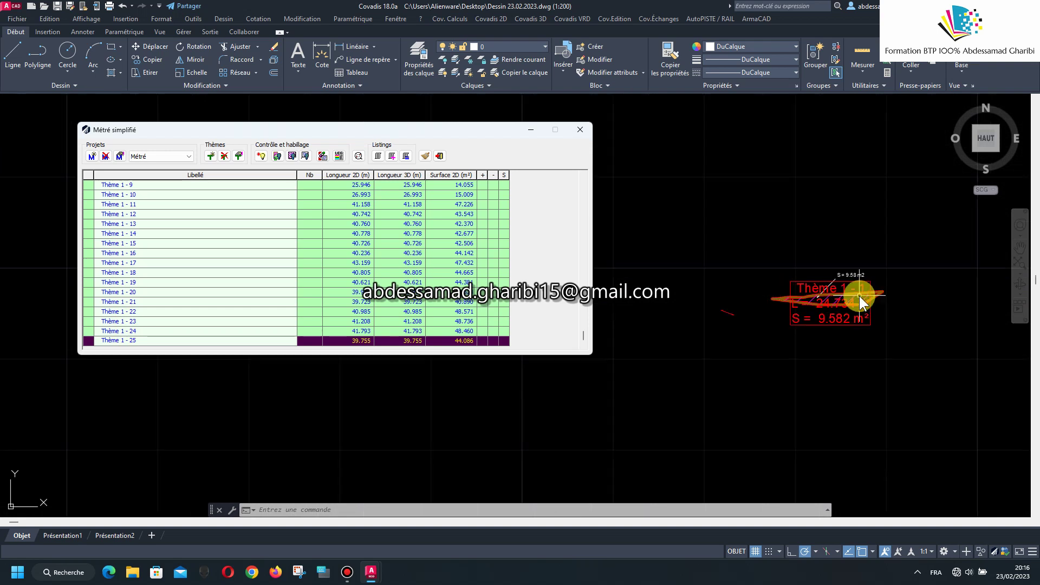
pyautogui.scroll(1, 839, 298)
pyautogui.scroll(2, 807, 301)
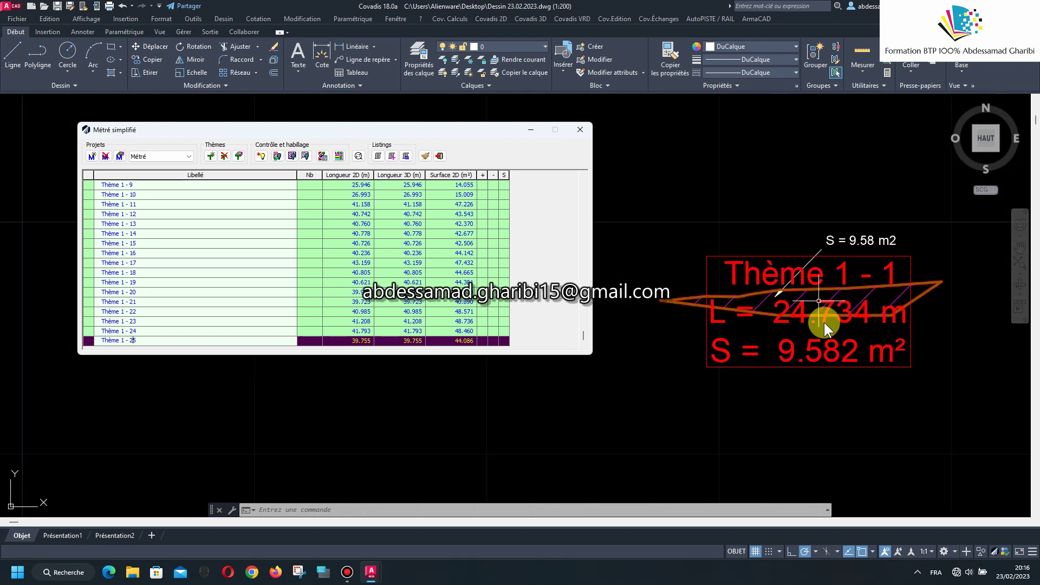
pyautogui.scroll(3, 163, 228)
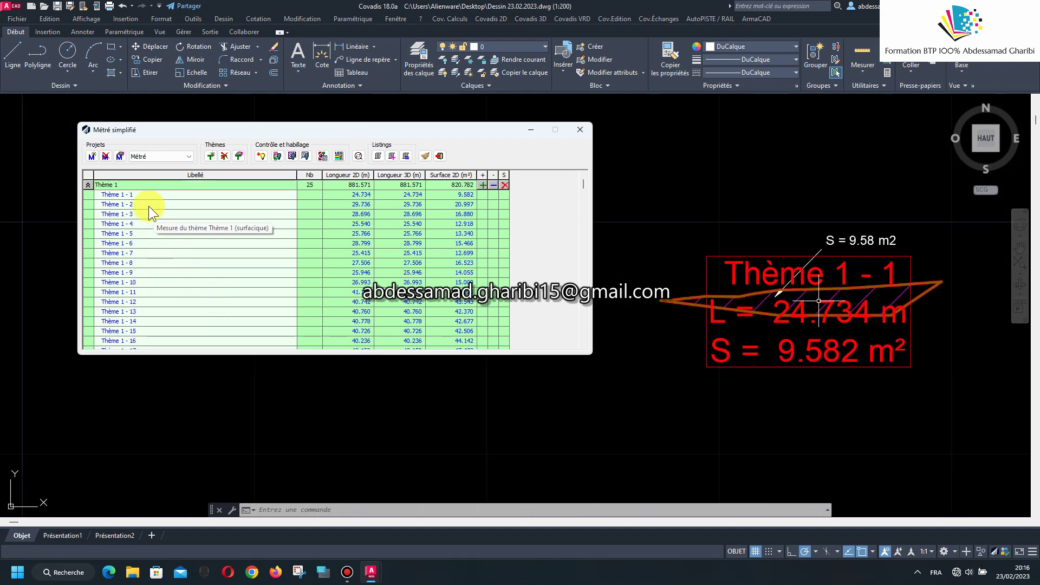
# Rename section Thème 1 - 1 to 'bloc A-1'.
pyautogui.click(148, 195)
pyautogui.write('bloc A-1')
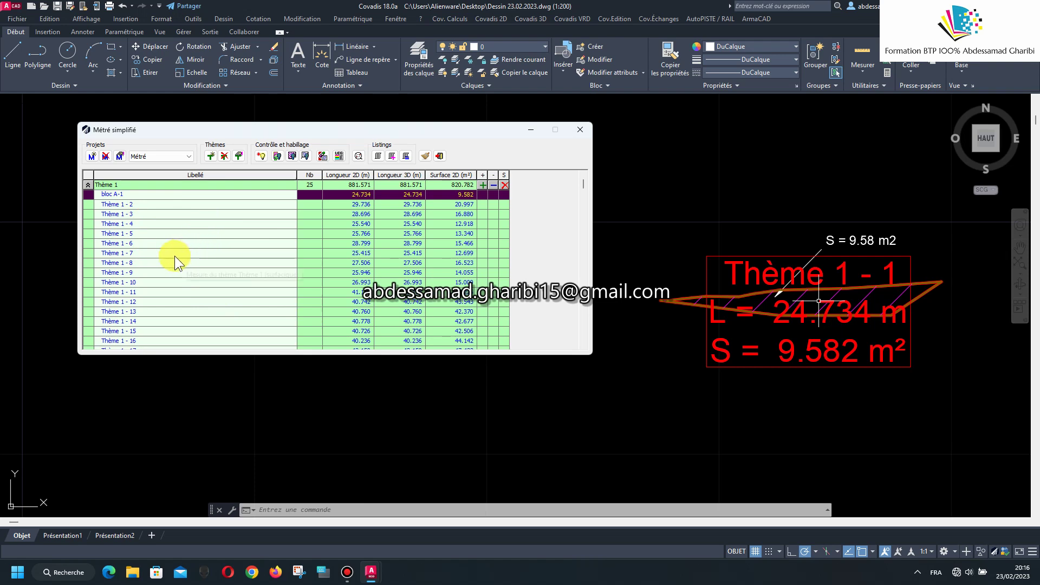
pyautogui.click(174, 256)
pyautogui.scroll(-2, 638, 268)
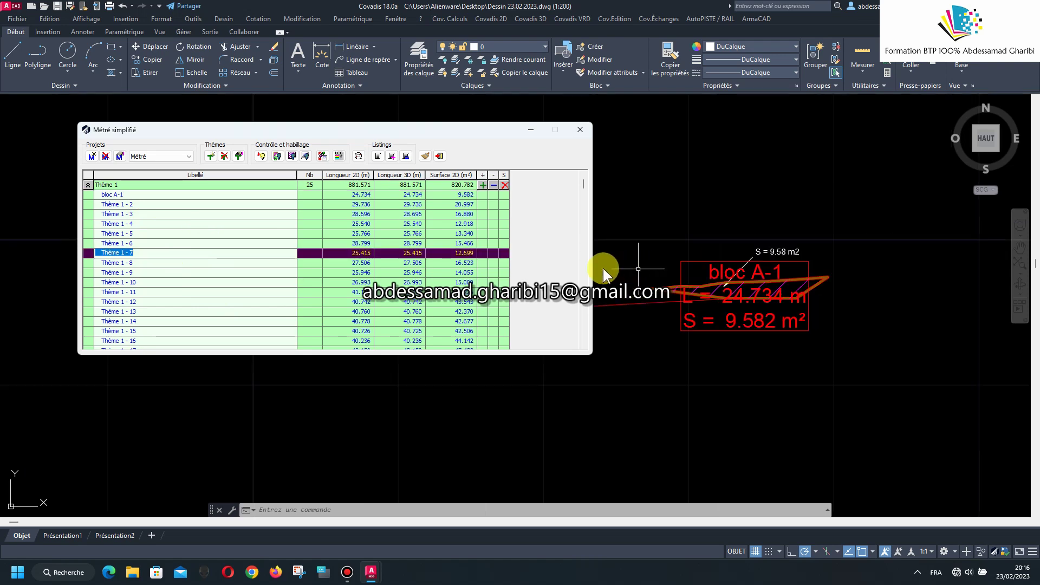
pyautogui.scroll(-3, 623, 271)
pyautogui.scroll(3, 889, 268)
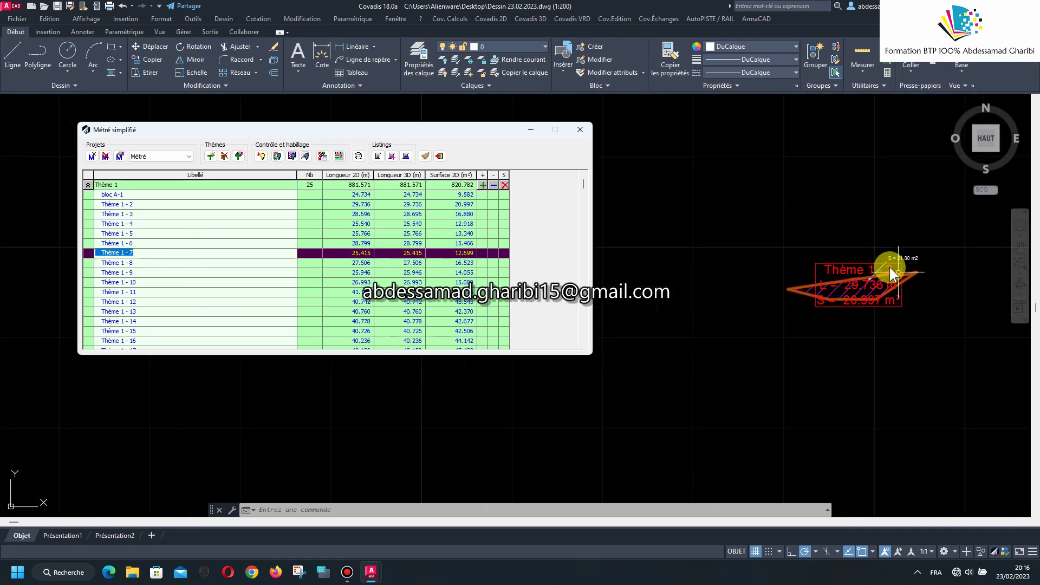
pyautogui.scroll(4, 890, 268)
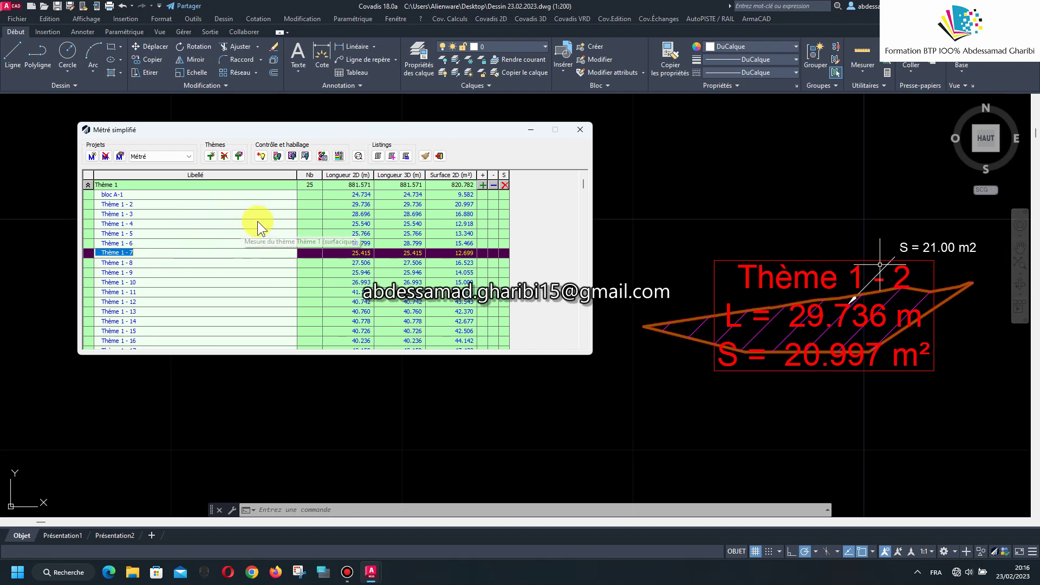
# Rename section Thème 1 - 2 to 'bloc A-2'.
pyautogui.click(141, 204)
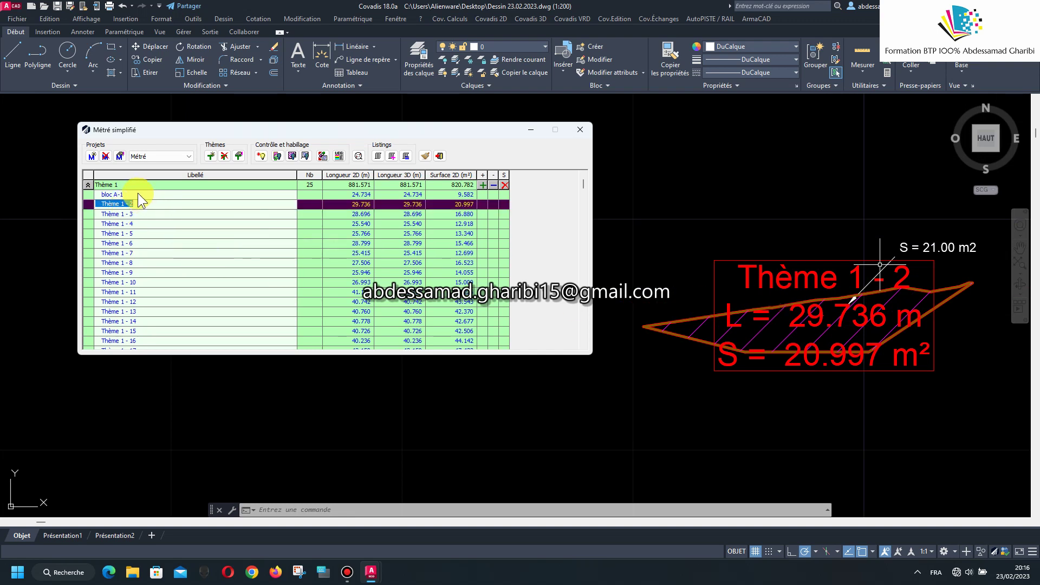
pyautogui.click(124, 194)
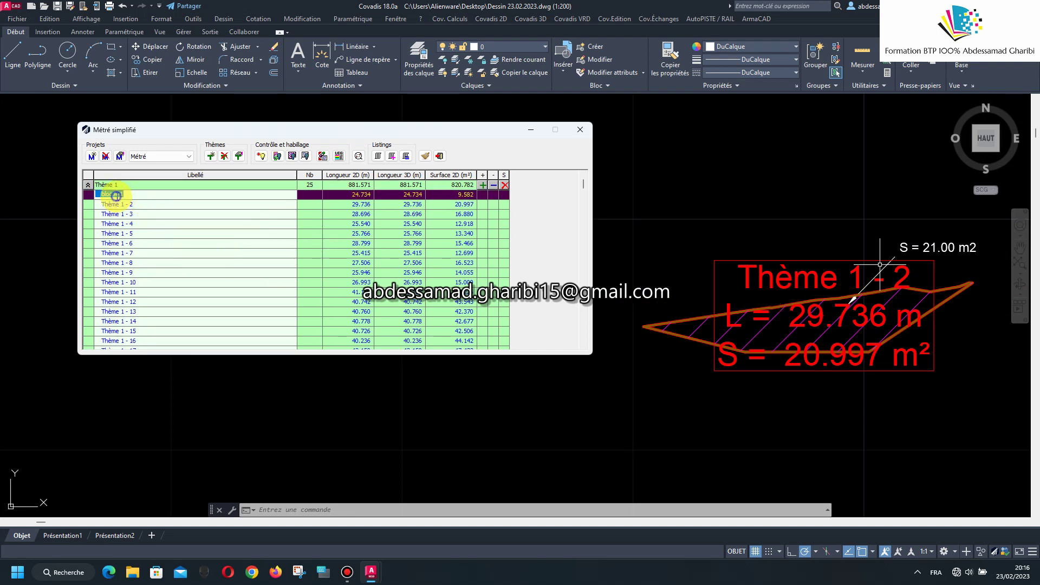
pyautogui.click(146, 202)
pyautogui.write('BLOC')
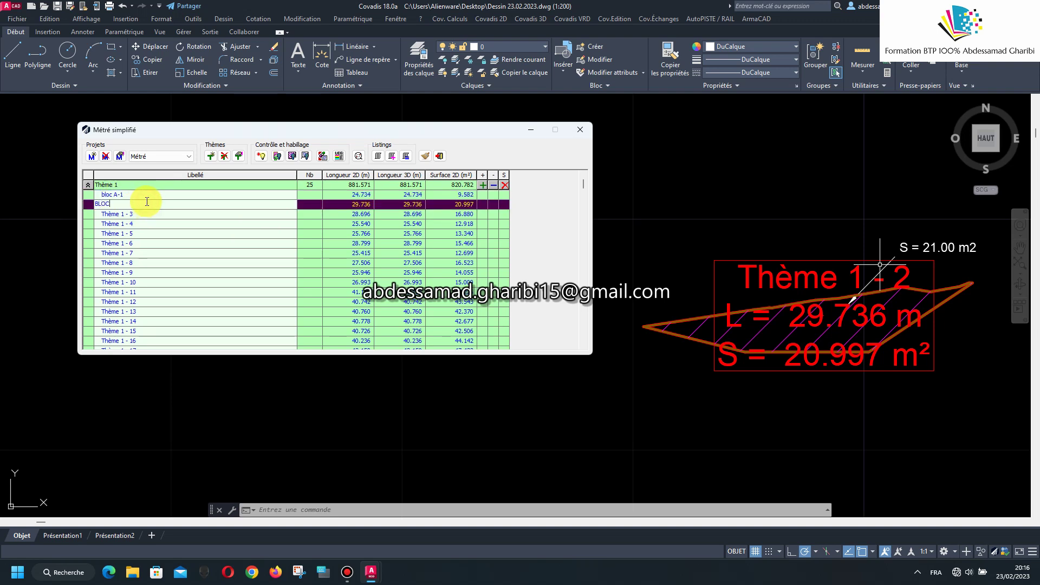
pyautogui.write('A-2')
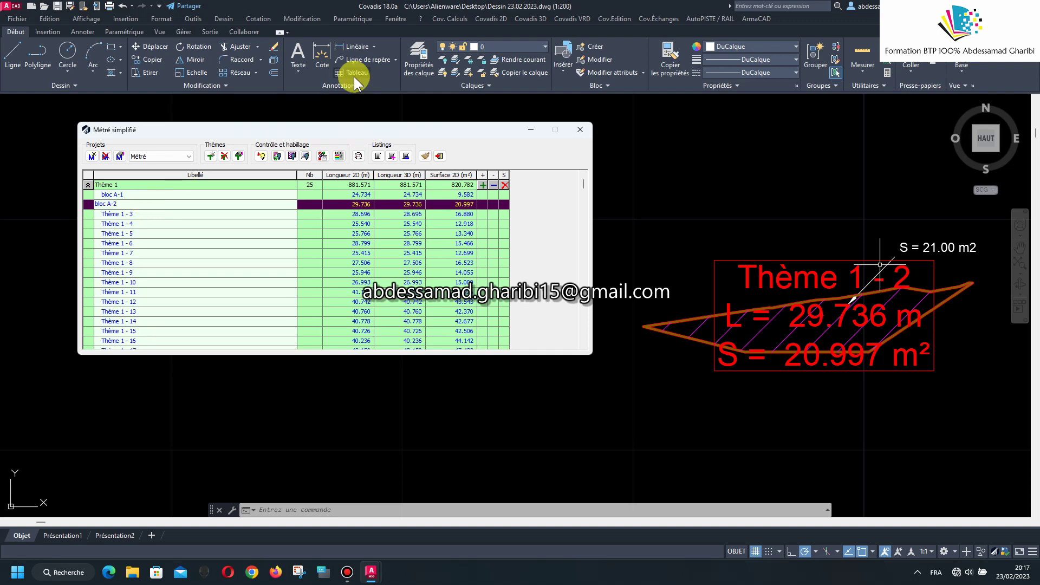
pyautogui.doubleClick(140, 222)
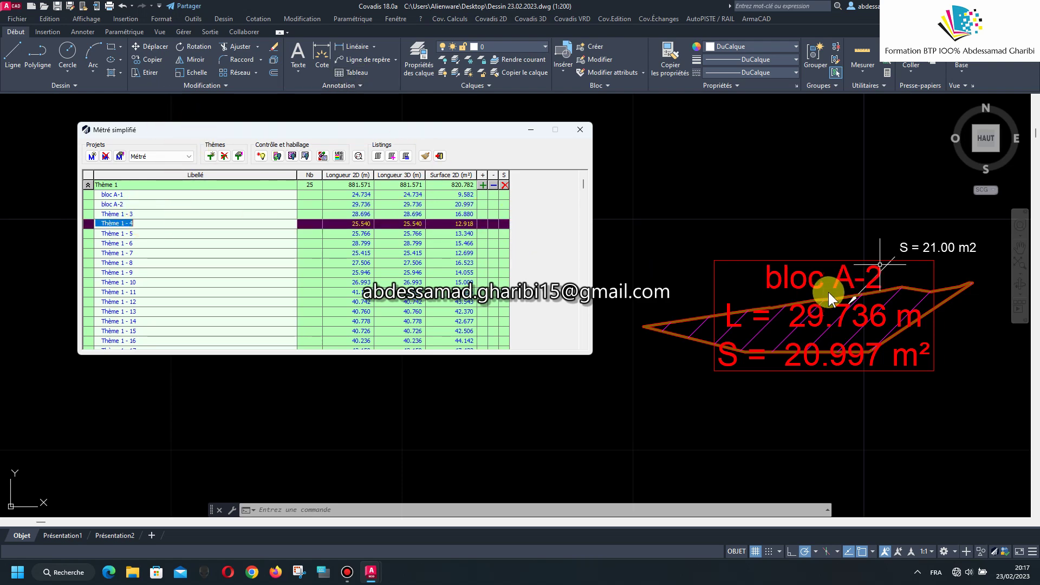
pyautogui.scroll(-5, 827, 292)
pyautogui.scroll(5, 892, 272)
pyautogui.scroll(5, 837, 293)
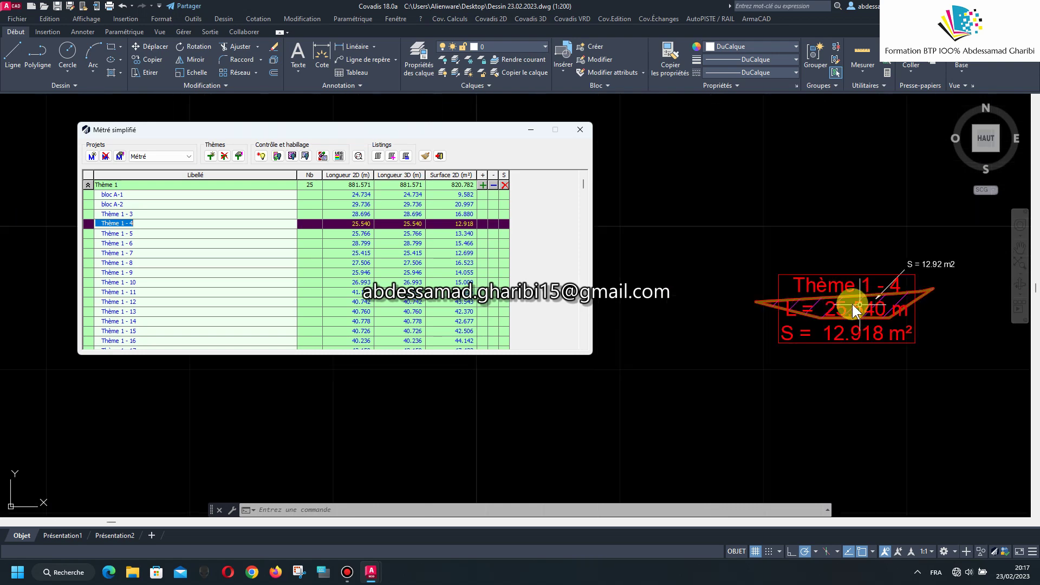
pyautogui.scroll(1, 867, 314)
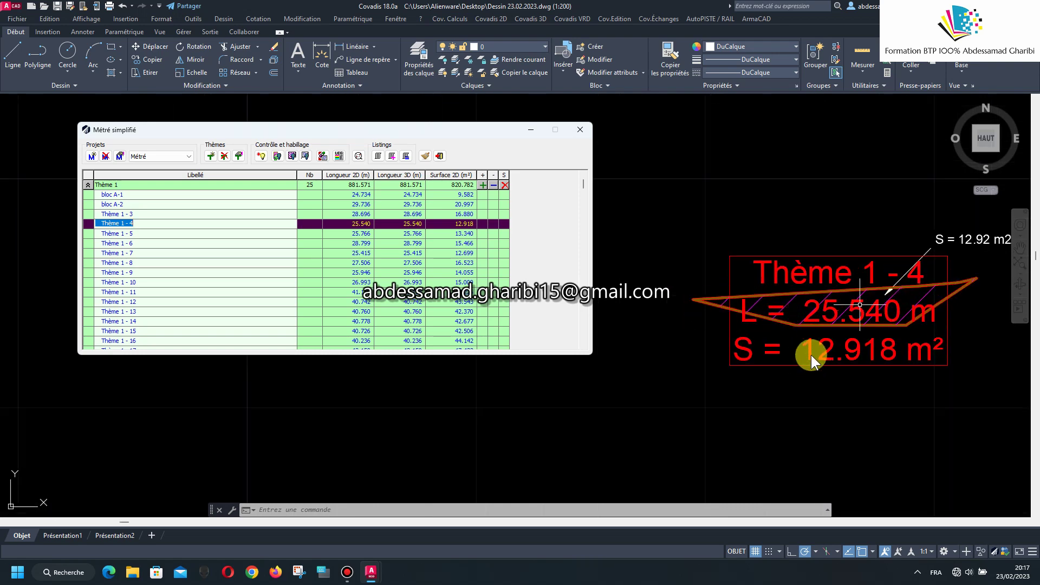
pyautogui.scroll(-5, 731, 336)
pyautogui.scroll(-2, 928, 318)
pyautogui.scroll(2, 882, 317)
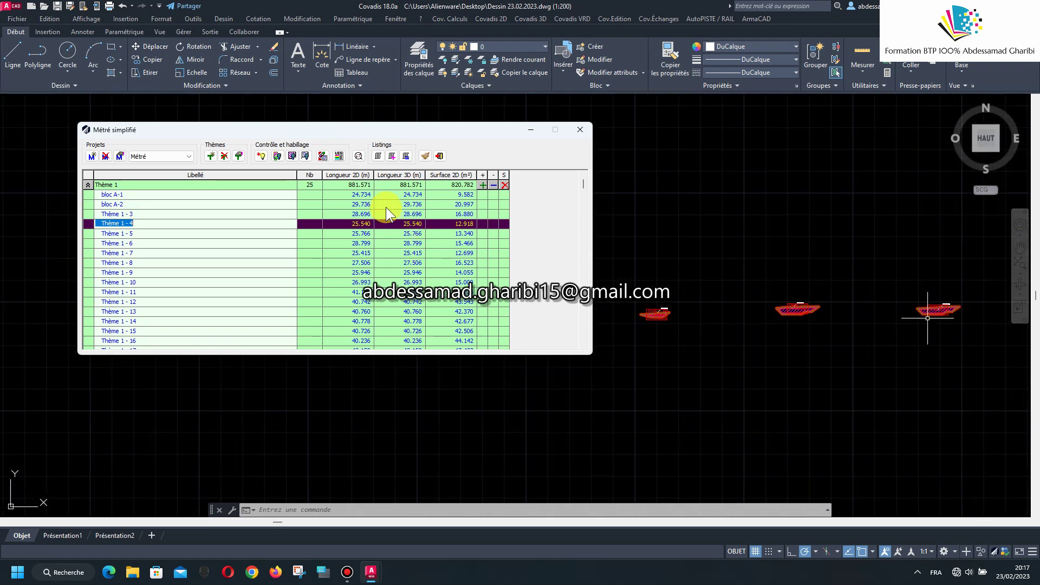
# Turn hatch display back on, checking sections Thème 1 - 9 and Thème 1 - 14.
pyautogui.click(255, 270)
pyautogui.click(358, 156)
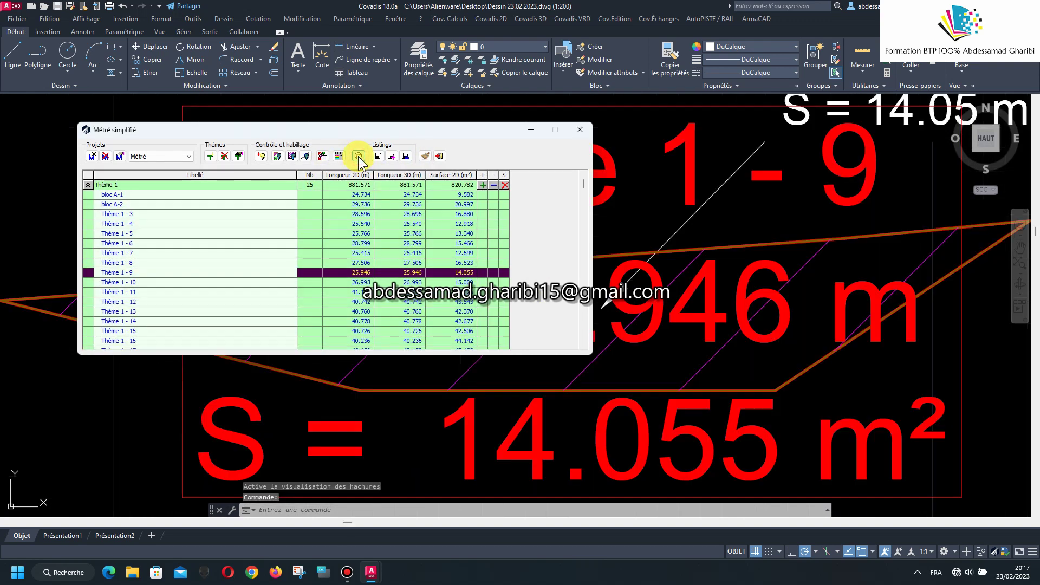
pyautogui.scroll(-4, 666, 304)
pyautogui.scroll(-2, 671, 303)
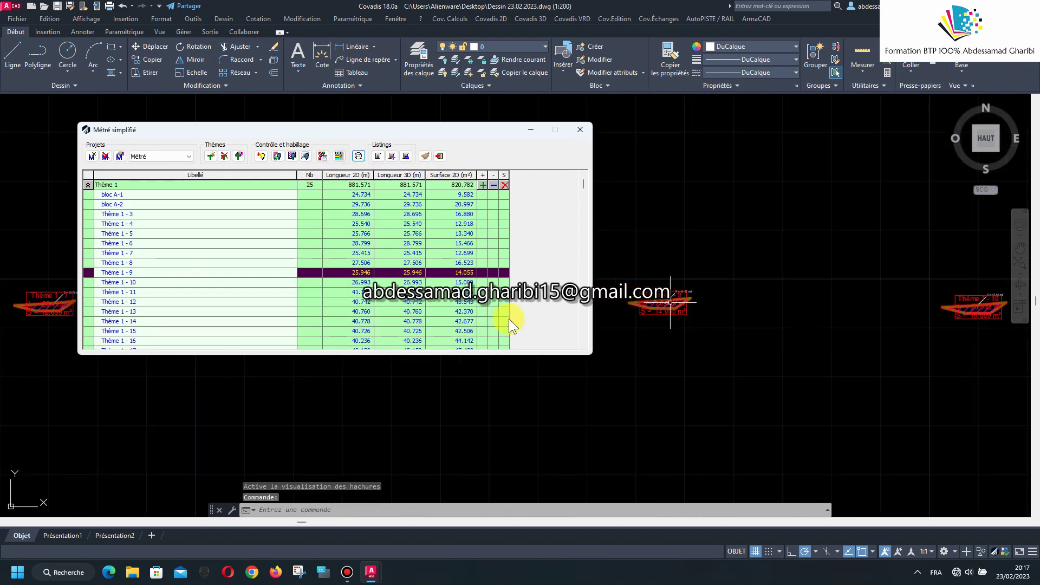
pyautogui.click(225, 321)
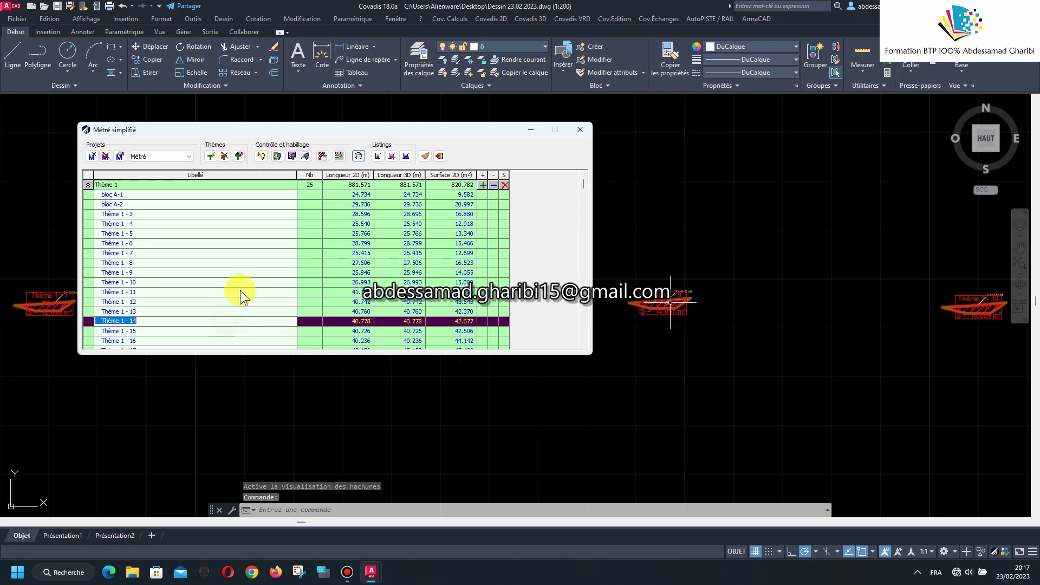
# Select all Thème 1 métré rows, from bloc A-1 through Thème 1 - 25.
pyautogui.click(358, 156)
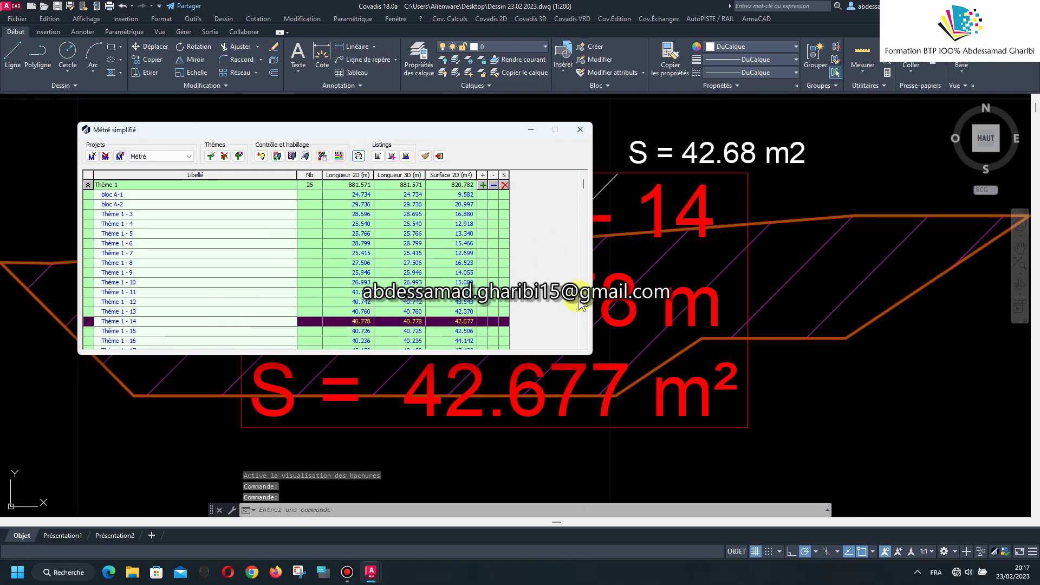
pyautogui.scroll(-5, 579, 304)
pyautogui.scroll(-5, 623, 291)
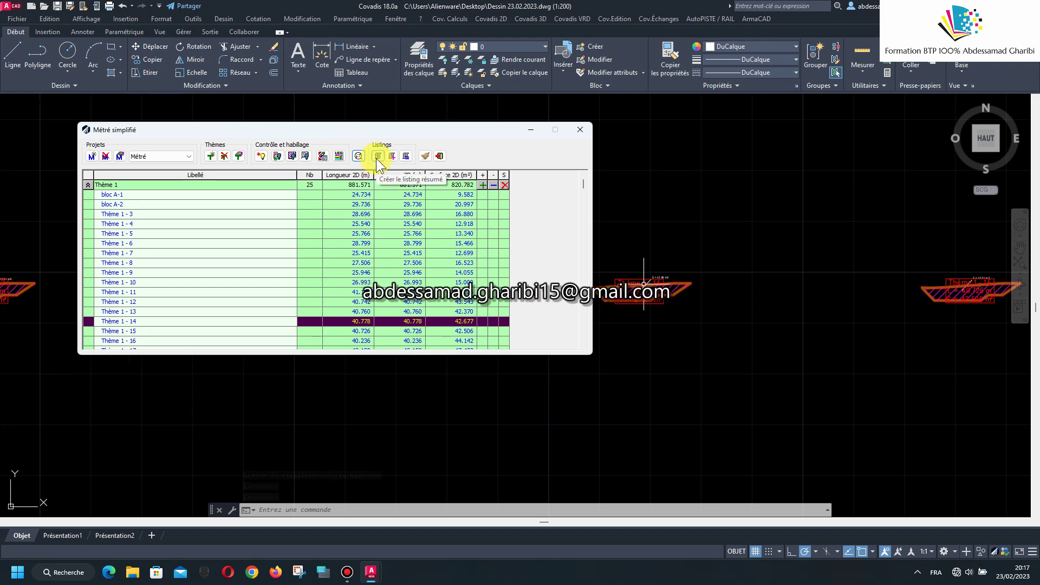
pyautogui.click(255, 234)
pyautogui.moveTo(94, 186); pyautogui.dragTo(267, 362)
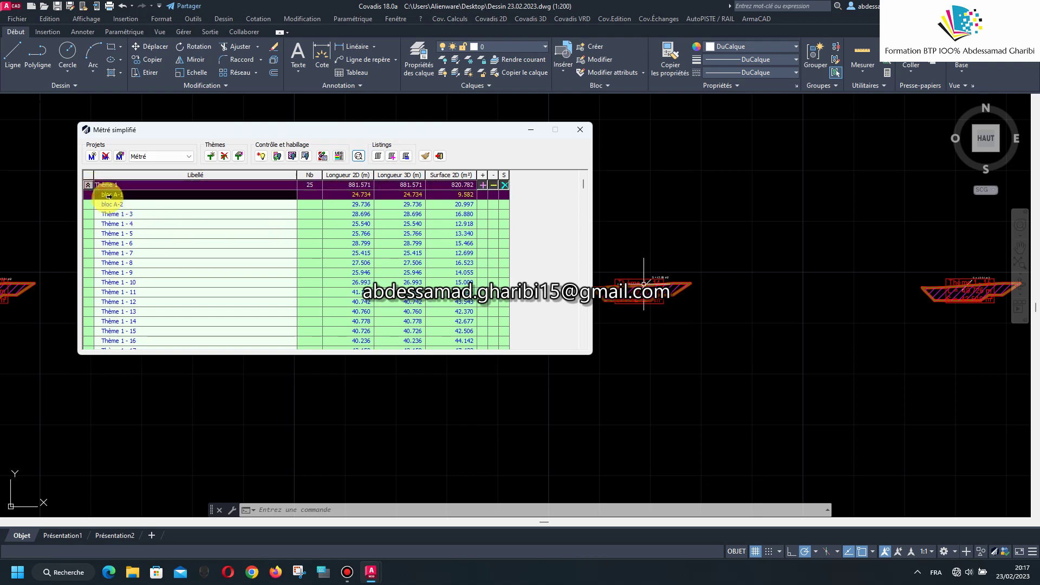
pyautogui.scroll(-5, 268, 362)
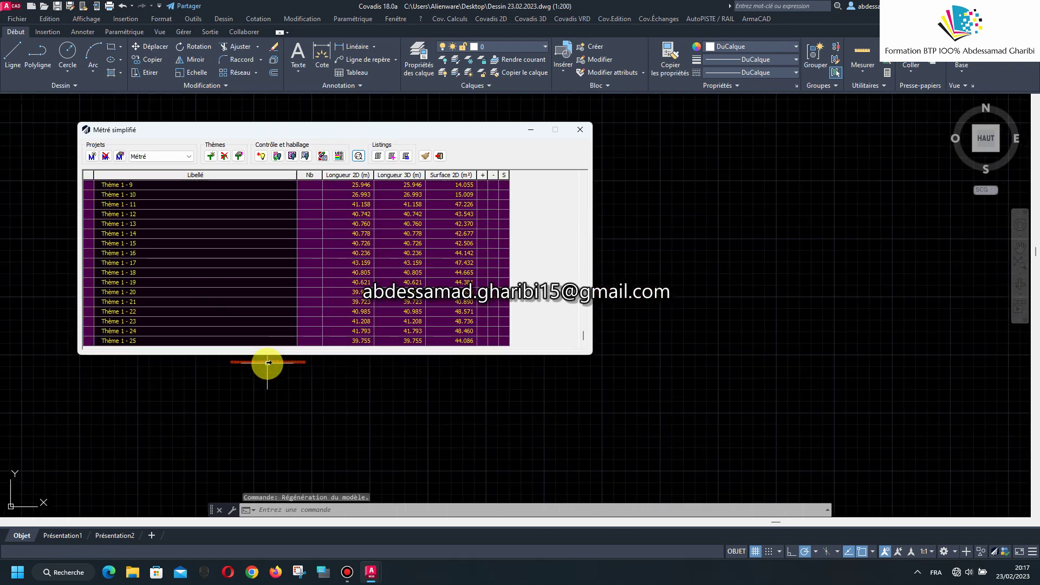
# Export the métré listing to Word as Dessin 23.02.2023_MetrePerso.docx.
pyautogui.click(407, 157)
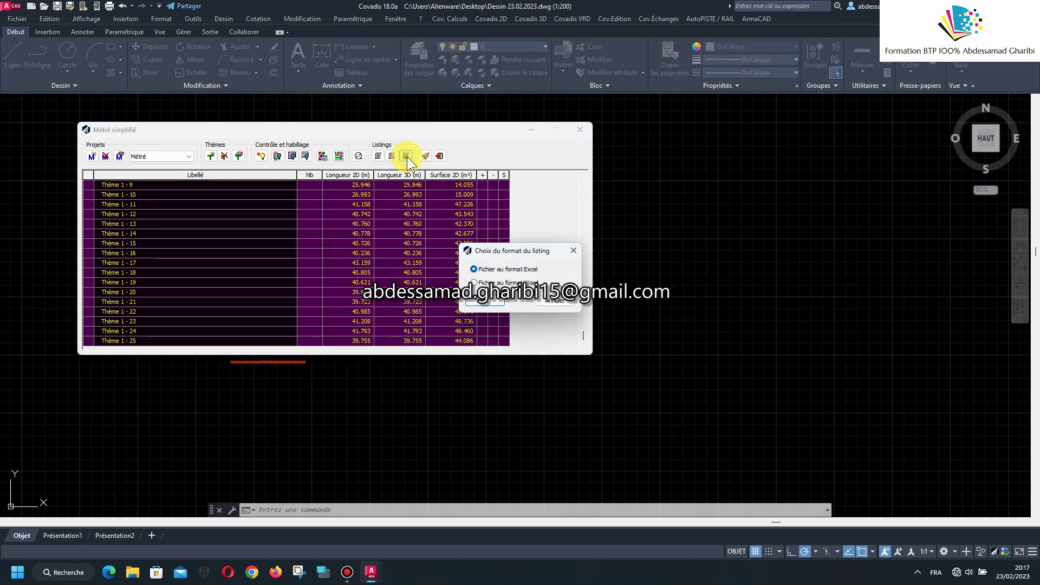
pyautogui.click(474, 283)
pyautogui.click(483, 301)
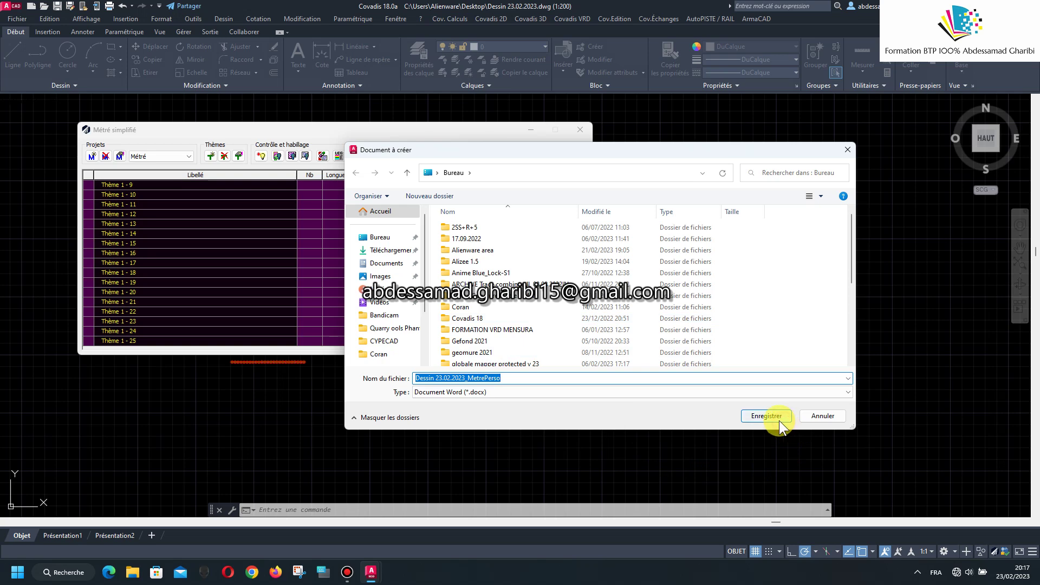
pyautogui.click(768, 416)
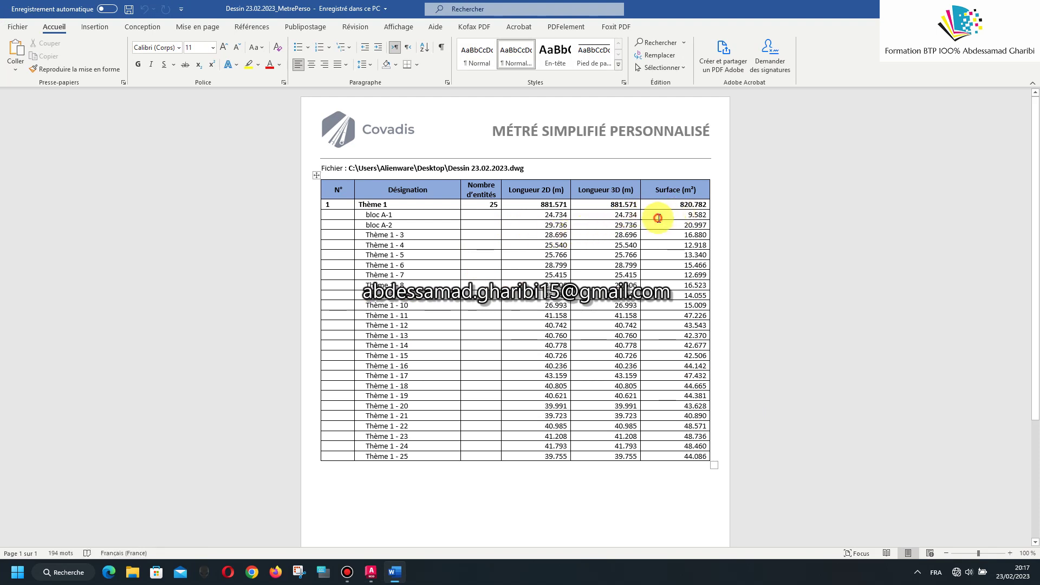
# Browse the Word listing table, then close Word without saving changes.
pyautogui.click(657, 216)
pyautogui.click(411, 255)
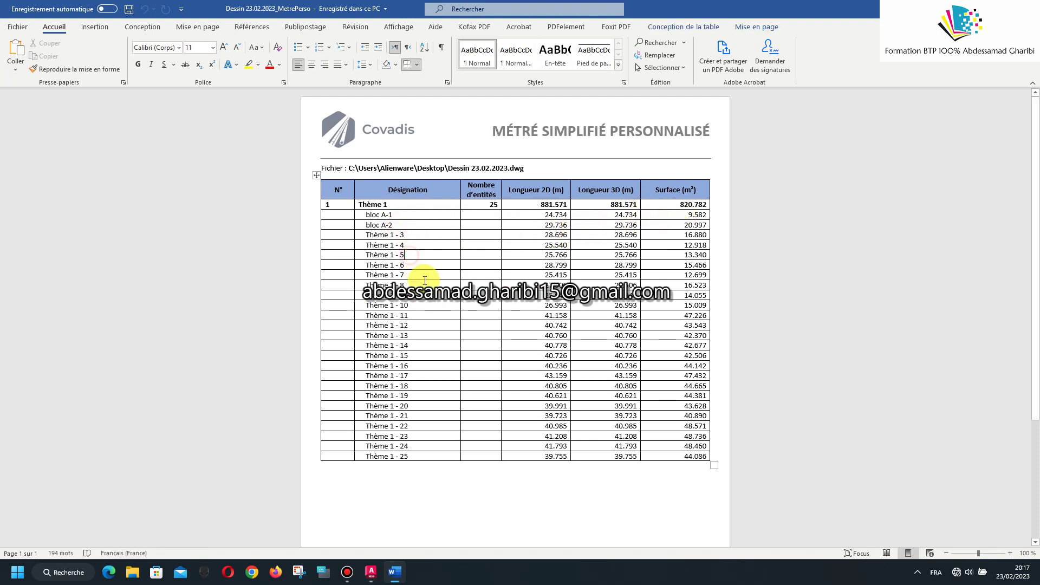
pyautogui.scroll(-3, 423, 279)
pyautogui.click(430, 342)
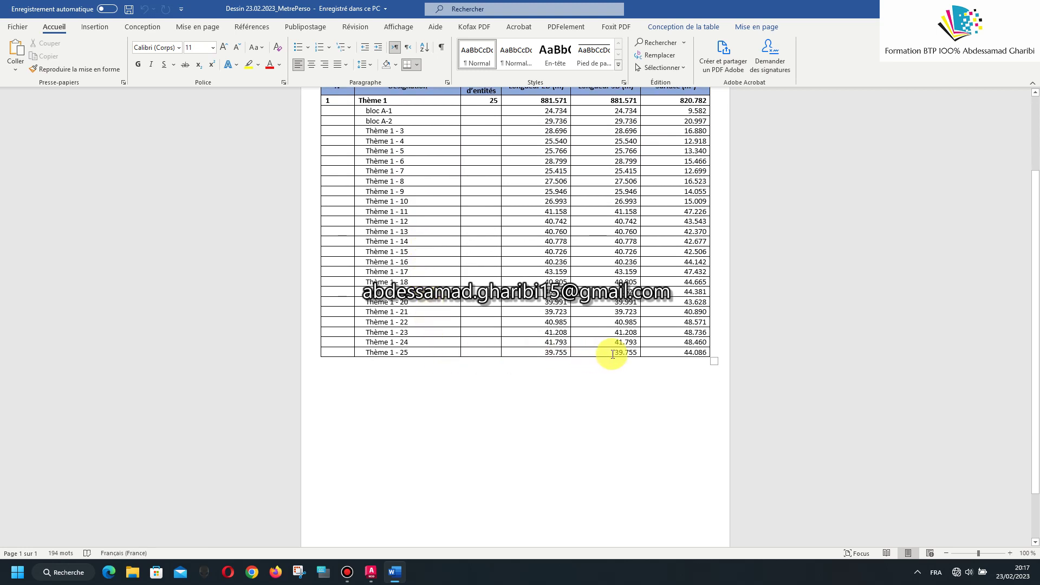
pyautogui.scroll(3, 611, 353)
pyautogui.scroll(1, 613, 354)
pyautogui.moveTo(616, 209); pyautogui.dragTo(616, 216)
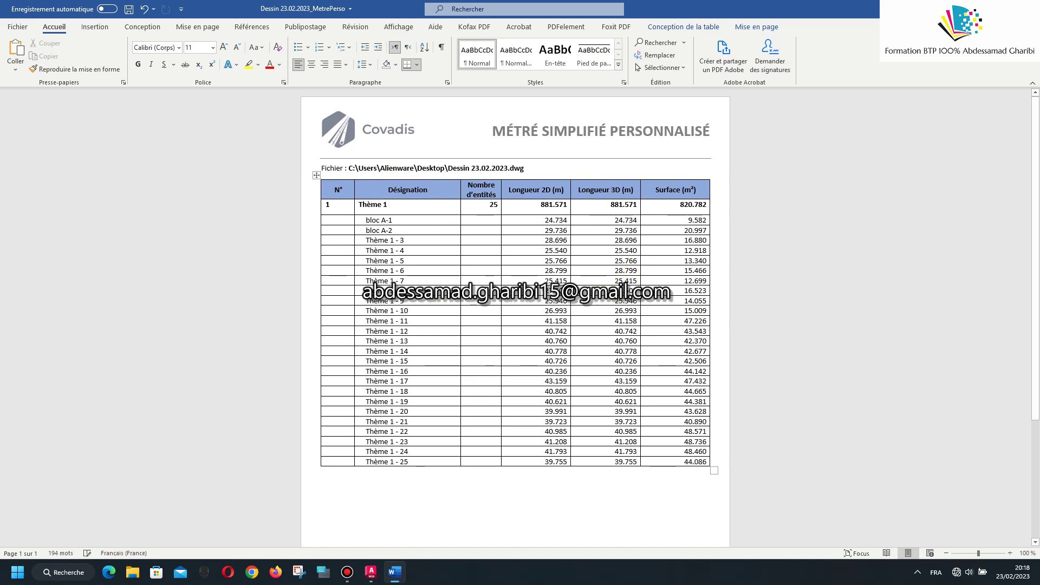
pyautogui.hotkey('alt', 'F4')
pyautogui.click(512, 306)
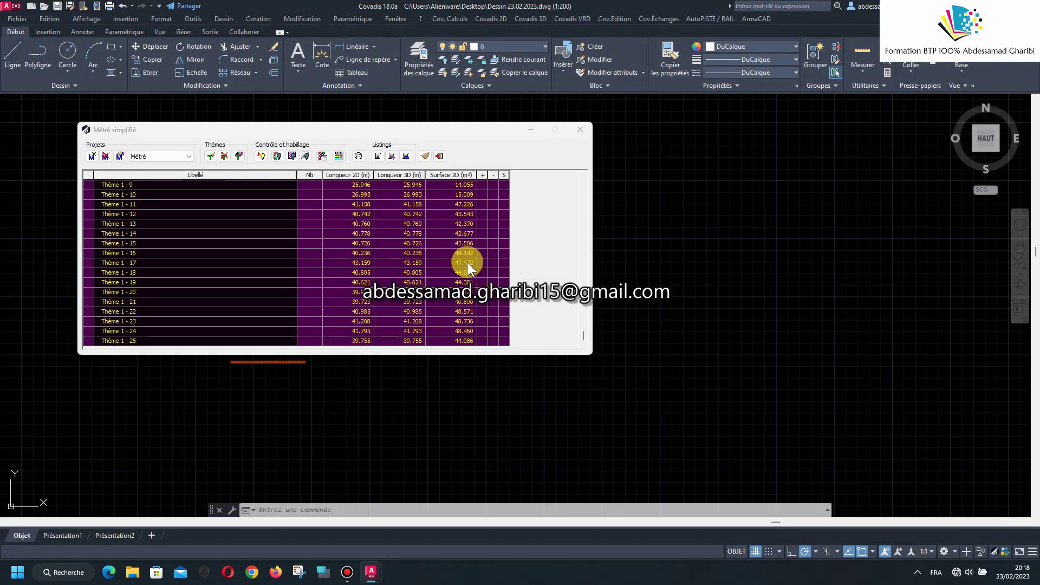
# Export the métré to the desktop as Excel listing Dessin 23.02.2023_MetSimpP_Métré.xlsx.
pyautogui.click(404, 156)
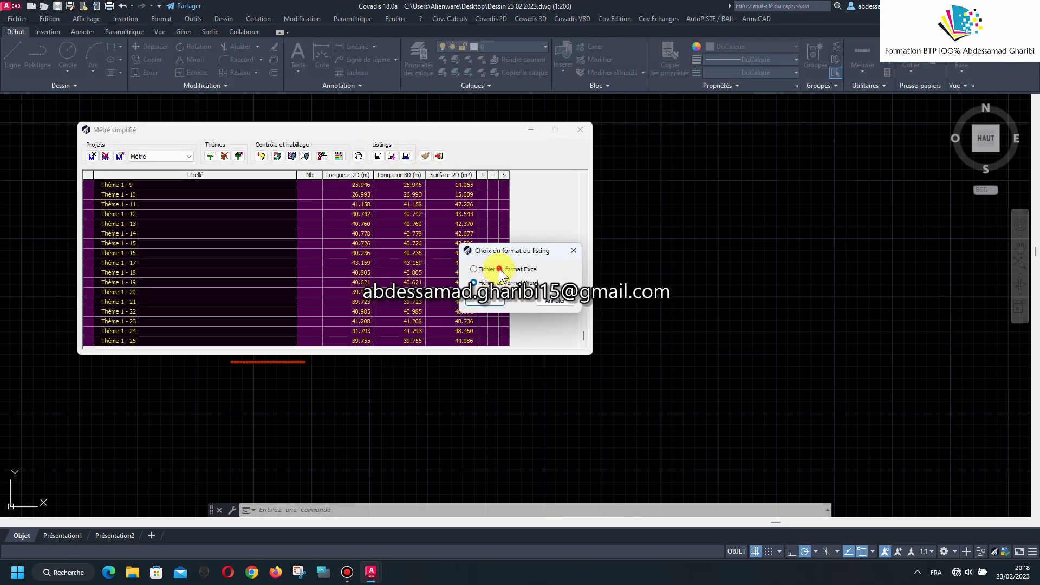
pyautogui.click(492, 298)
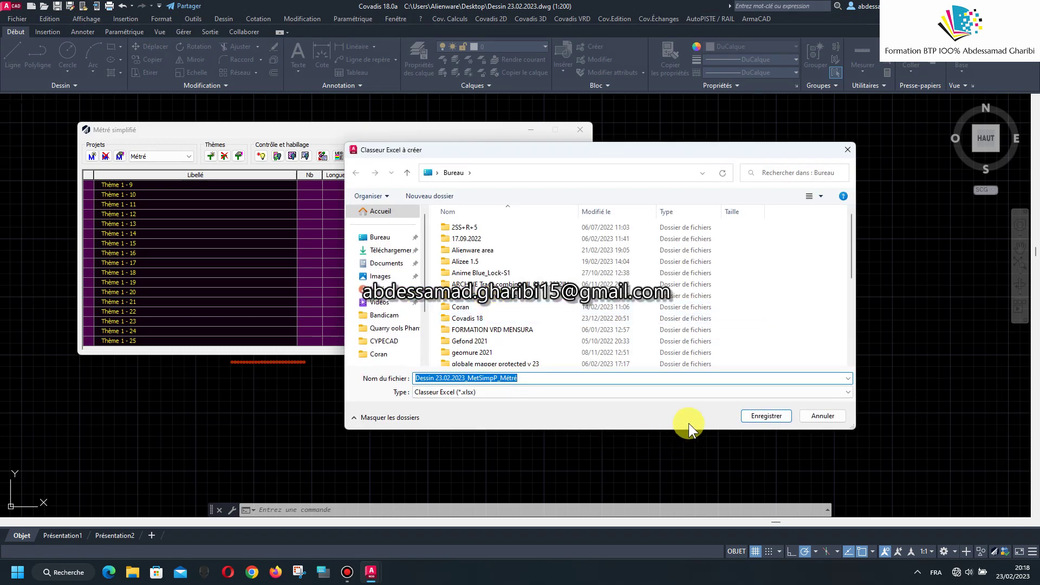
pyautogui.click(749, 415)
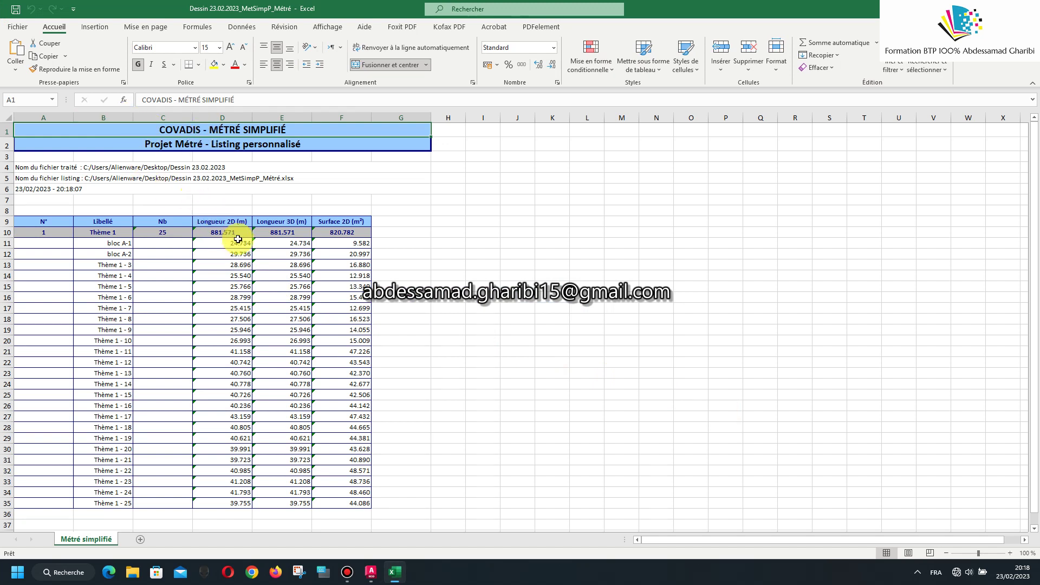
# Fill the Surface 2D values F11:F35 with yellow.
pyautogui.scroll(-1, 254, 244)
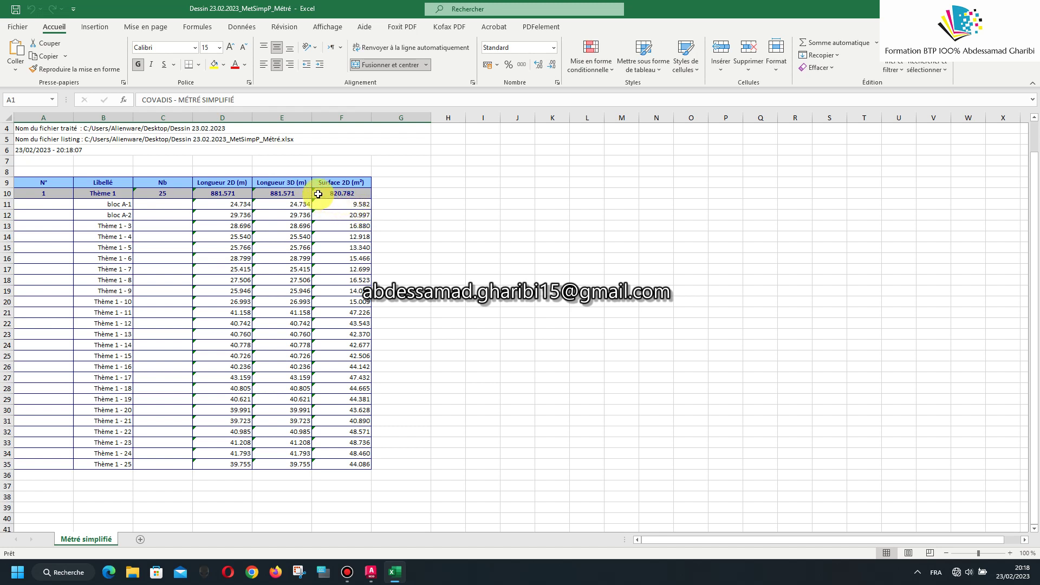
pyautogui.moveTo(320, 183); pyautogui.dragTo(341, 465)
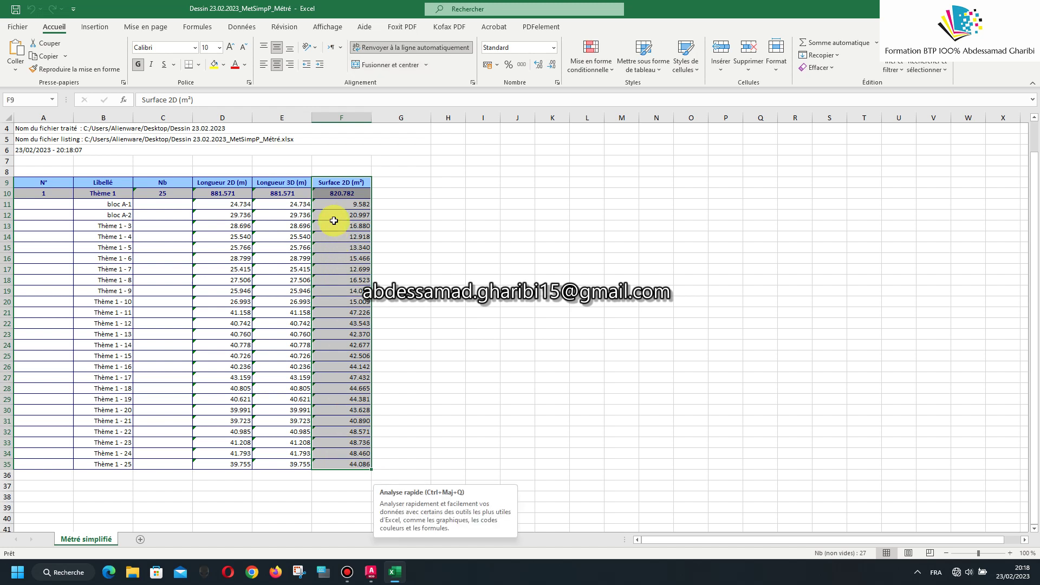
pyautogui.click(325, 204)
pyautogui.moveTo(329, 210); pyautogui.dragTo(362, 462)
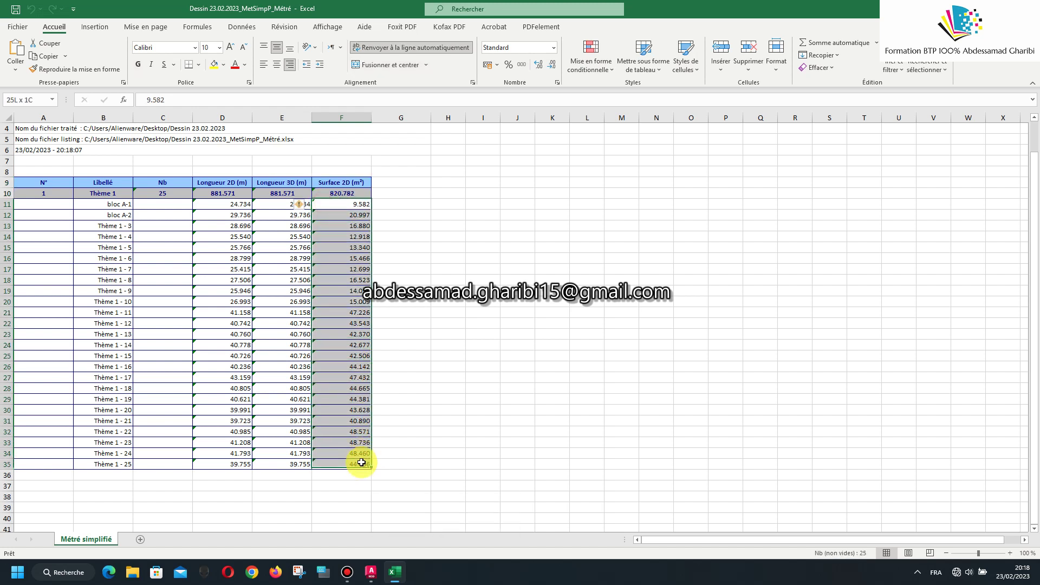
pyautogui.click(214, 64)
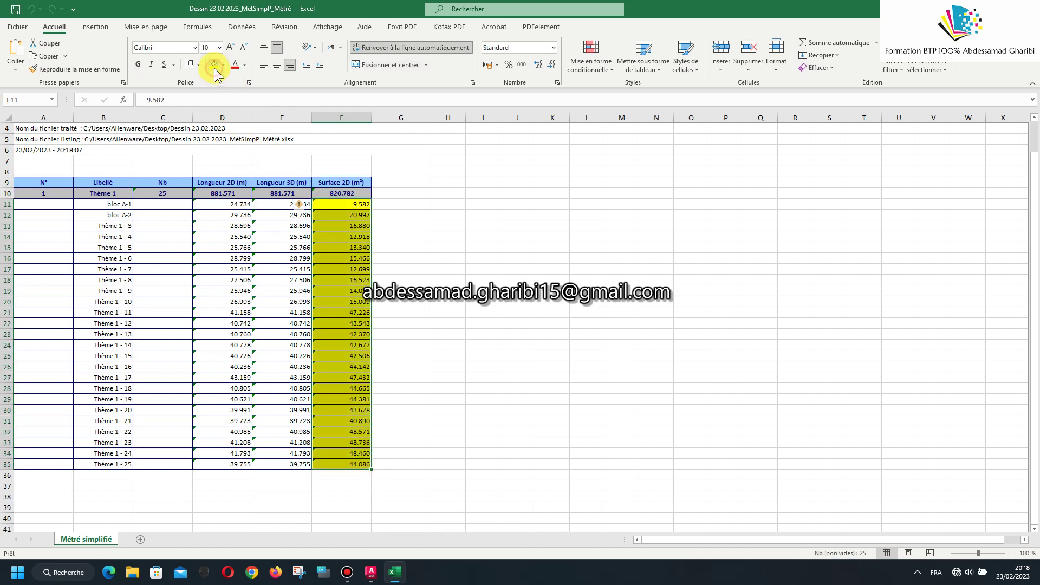
# Fill the Libellé cells B11:B35 yellow and centre them.
pyautogui.moveTo(95, 195); pyautogui.dragTo(105, 455)
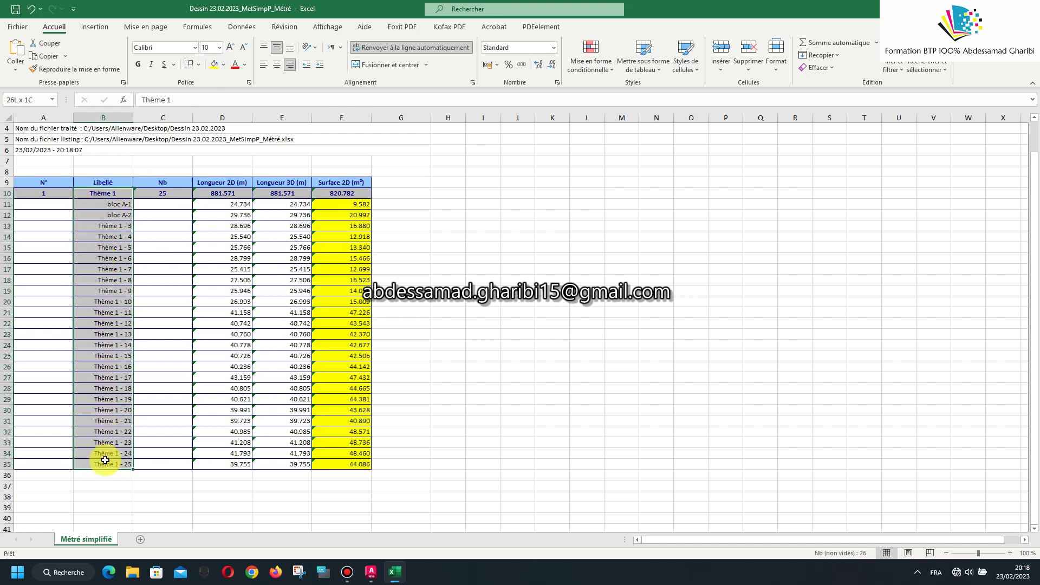
pyautogui.moveTo(89, 203); pyautogui.dragTo(116, 466)
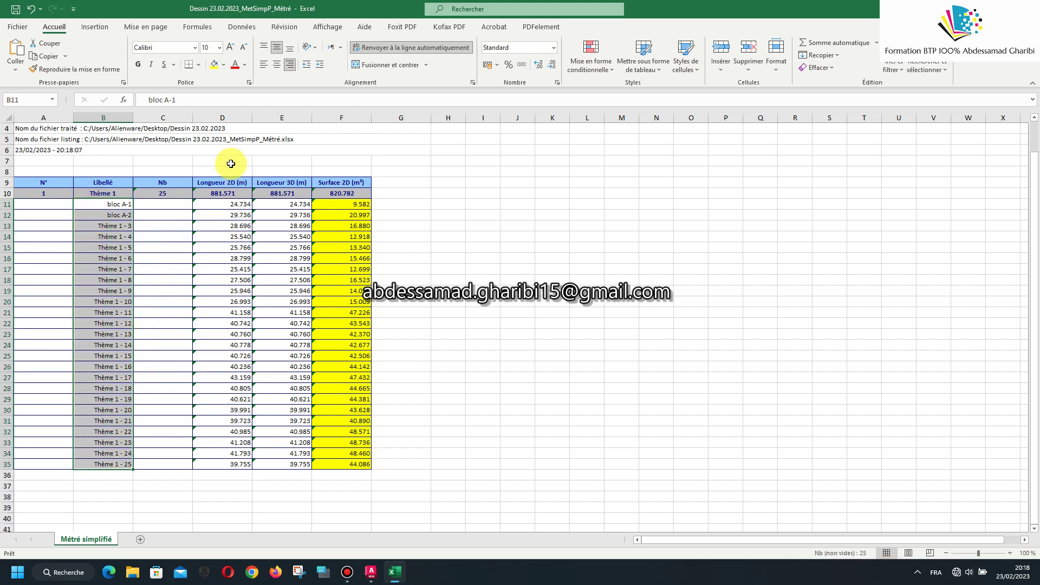
pyautogui.click(215, 64)
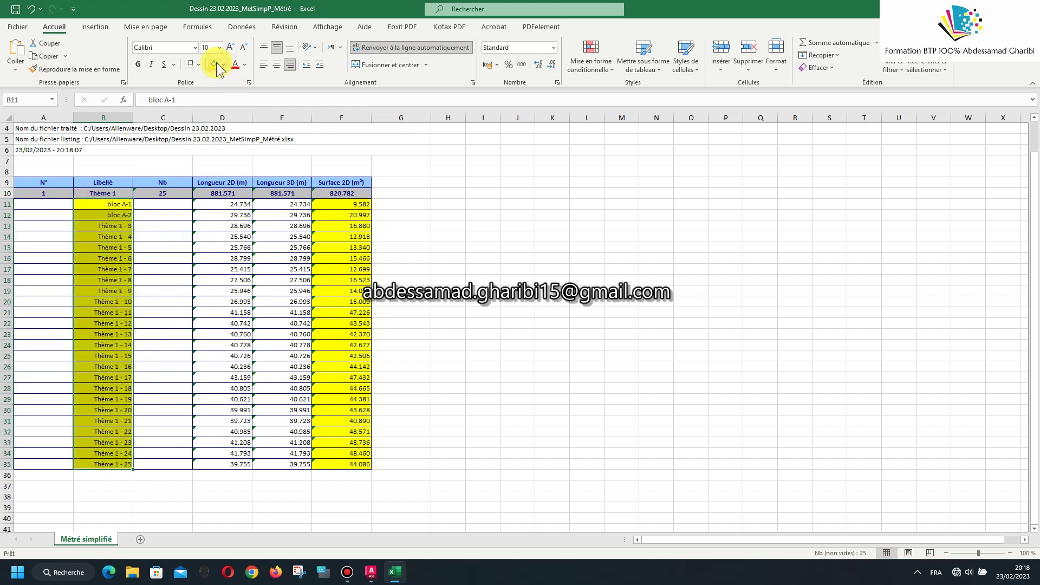
pyautogui.click(273, 68)
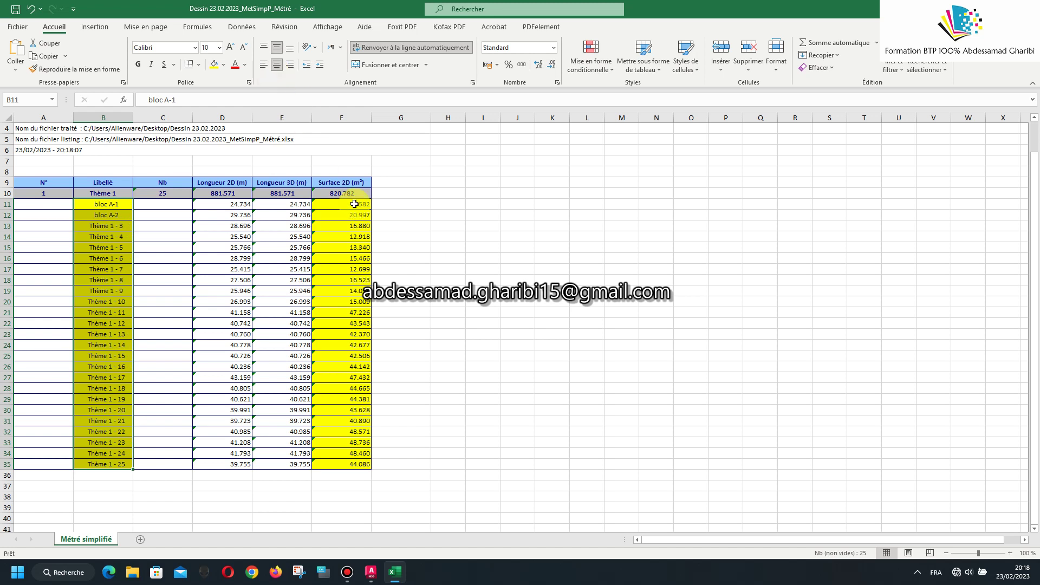
# Centre the Surface 2D values F11:F35 and return to the Covadis drawing.
pyautogui.moveTo(331, 203); pyautogui.dragTo(353, 465)
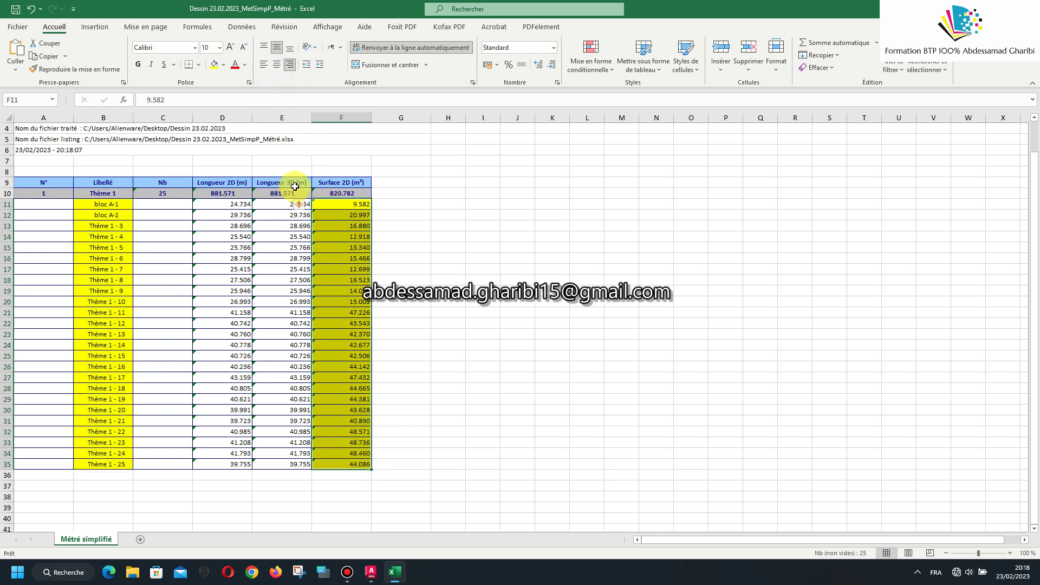
pyautogui.click(276, 69)
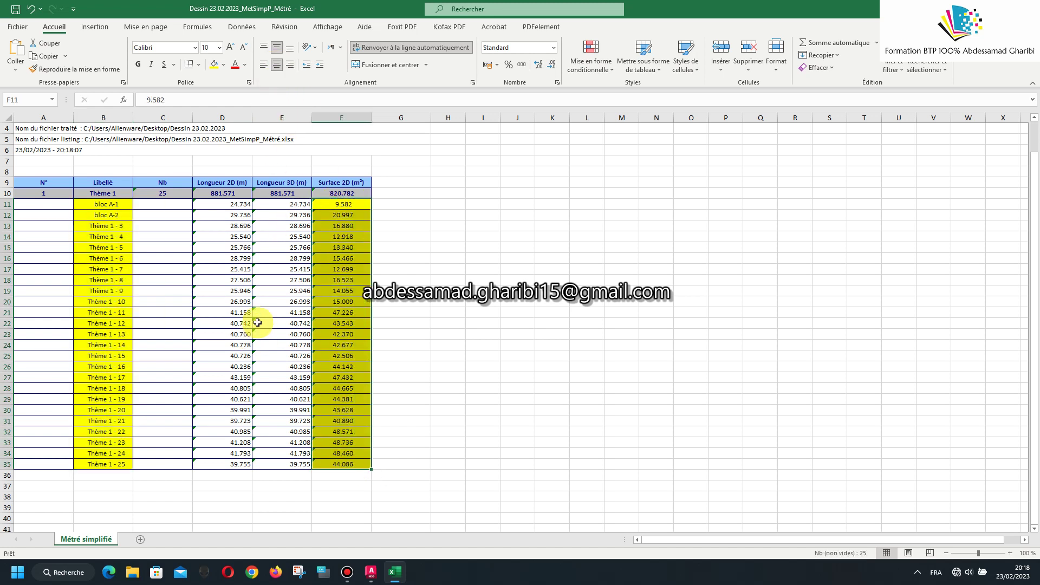
pyautogui.click(319, 282)
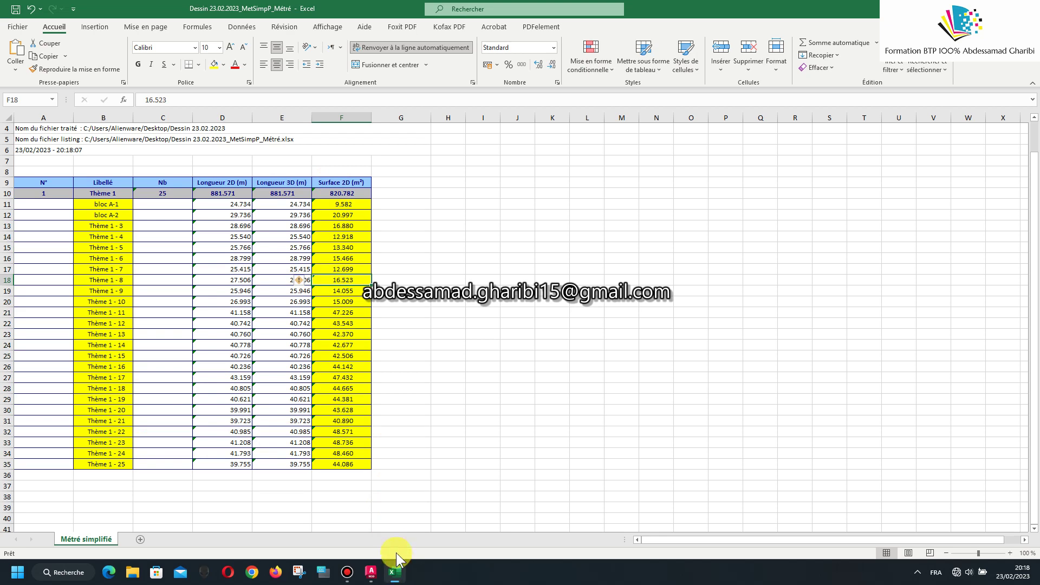
pyautogui.moveTo(370, 571)
pyautogui.click(422, 489)
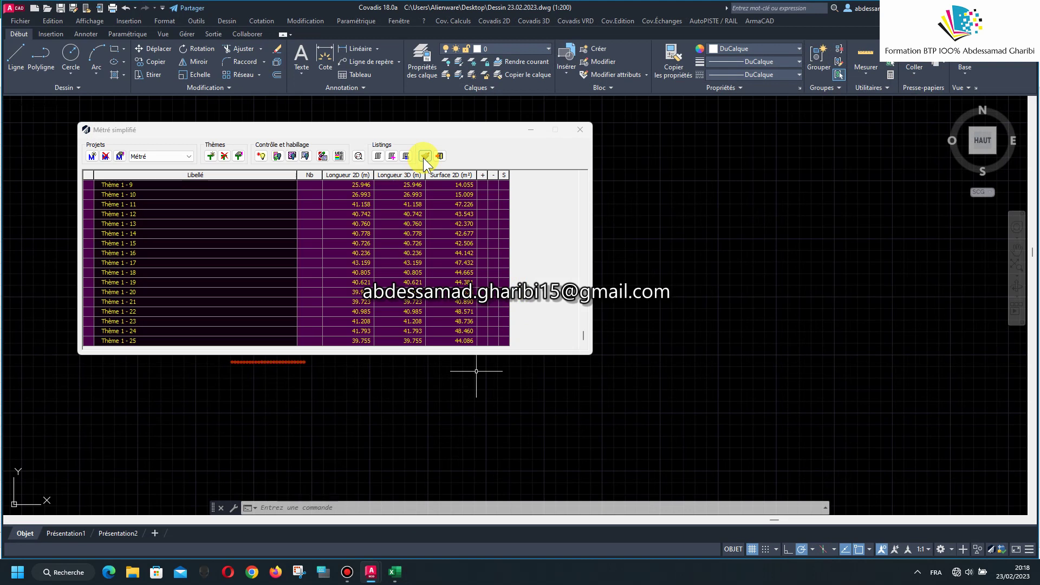
# End the simplified métré session and close the métré table window.
pyautogui.click(439, 156)
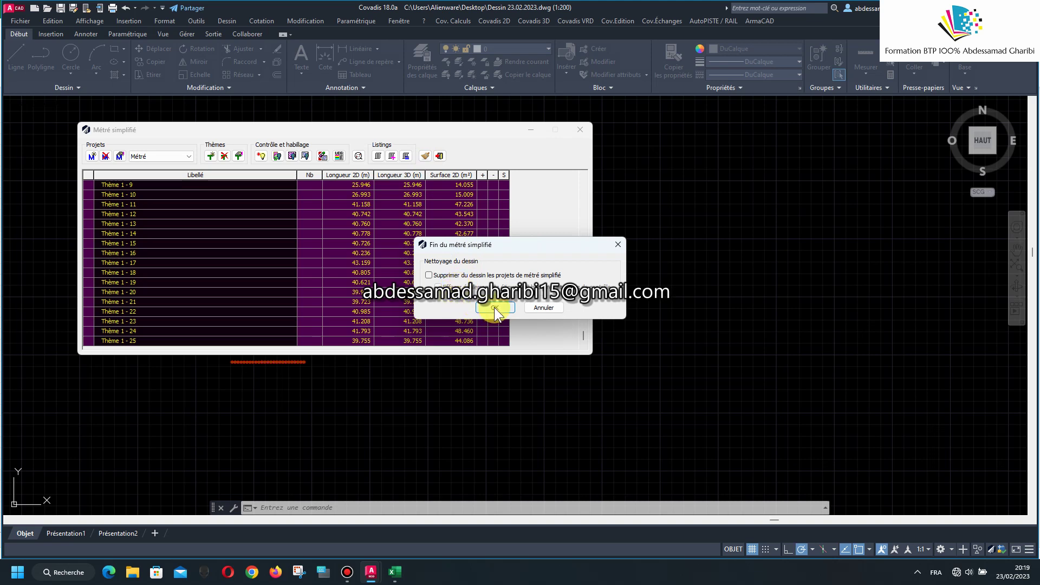
pyautogui.click(543, 307)
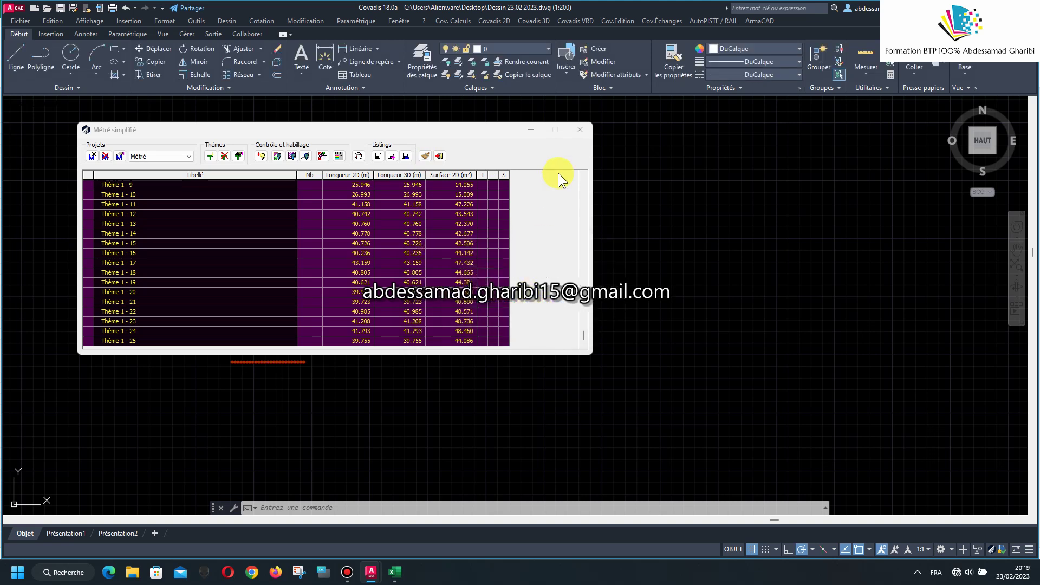
pyautogui.click(584, 129)
# Confirm ending the métré with projects kept, and zoom into the cross-sections.
pyautogui.click(496, 309)
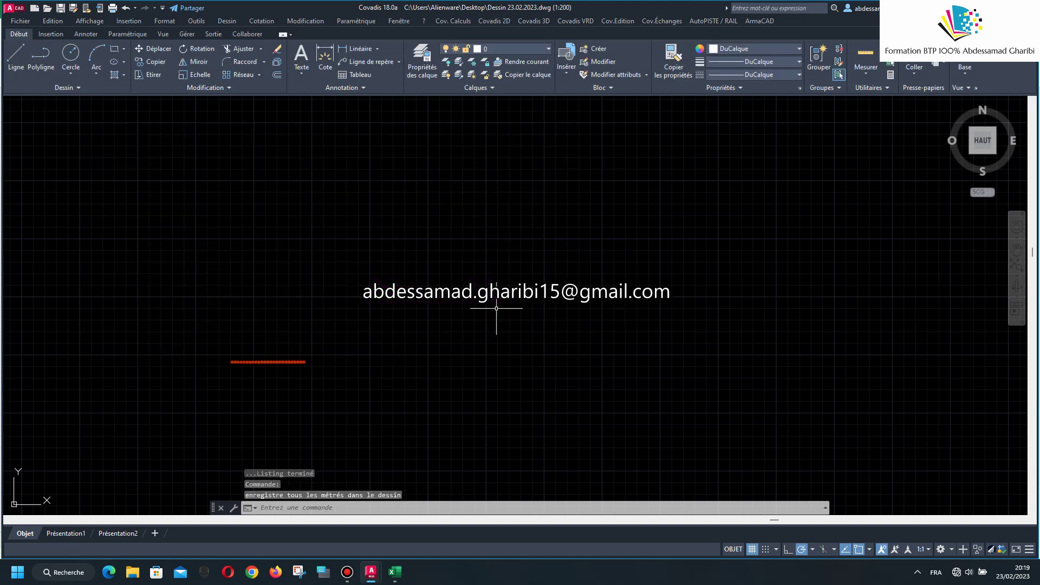
pyautogui.scroll(-3, 510, 302)
pyautogui.scroll(5, 413, 310)
pyautogui.scroll(4, 415, 374)
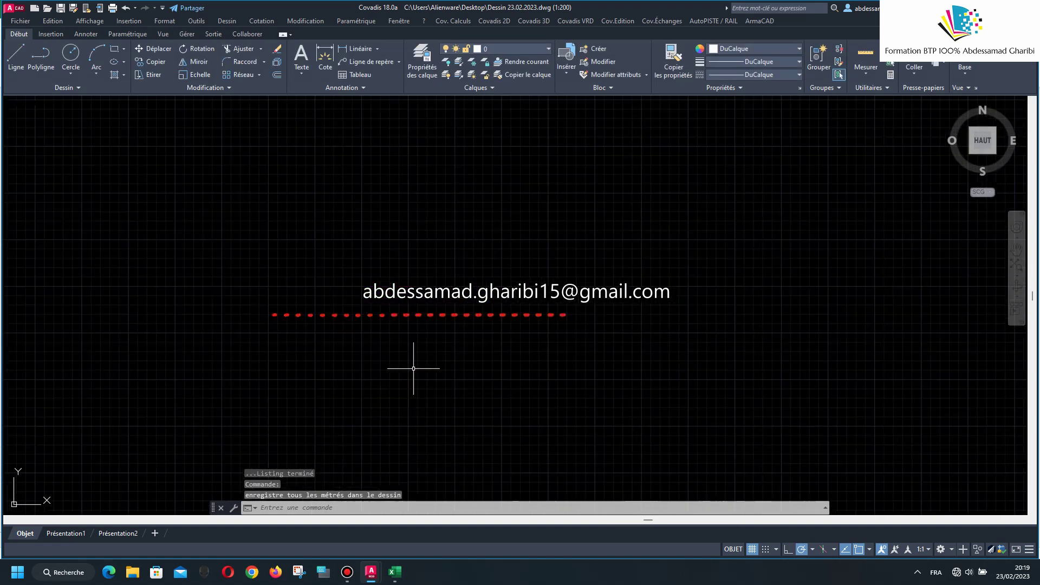
pyautogui.scroll(9, 434, 316)
pyautogui.scroll(4, 441, 217)
# Inspect the Thème 1 - 14 section, then bring back the yellow-highlighted Excel listing.
pyautogui.scroll(4, 422, 205)
pyautogui.scroll(4, 421, 205)
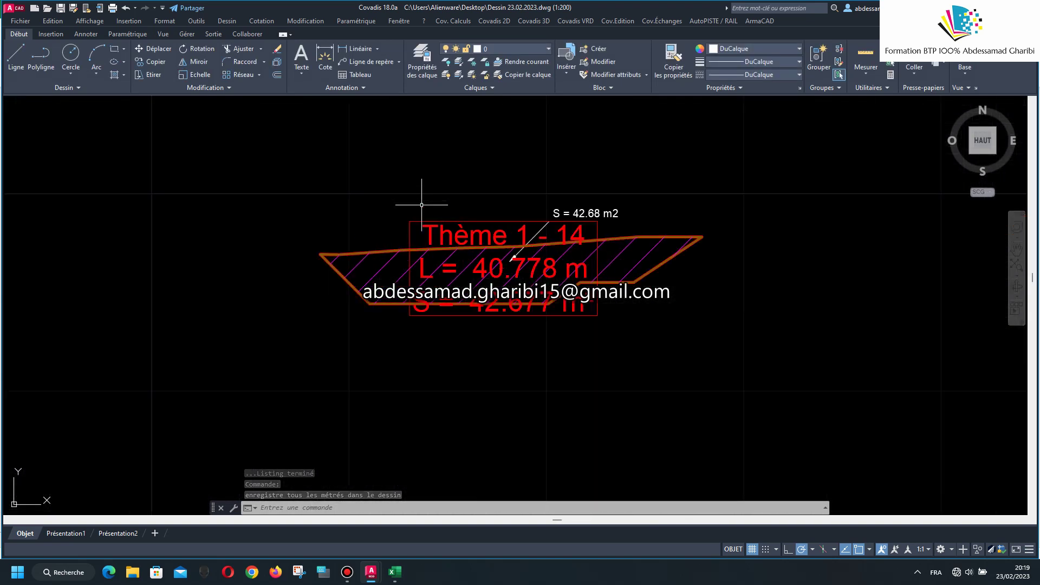
pyautogui.scroll(-5, 394, 317)
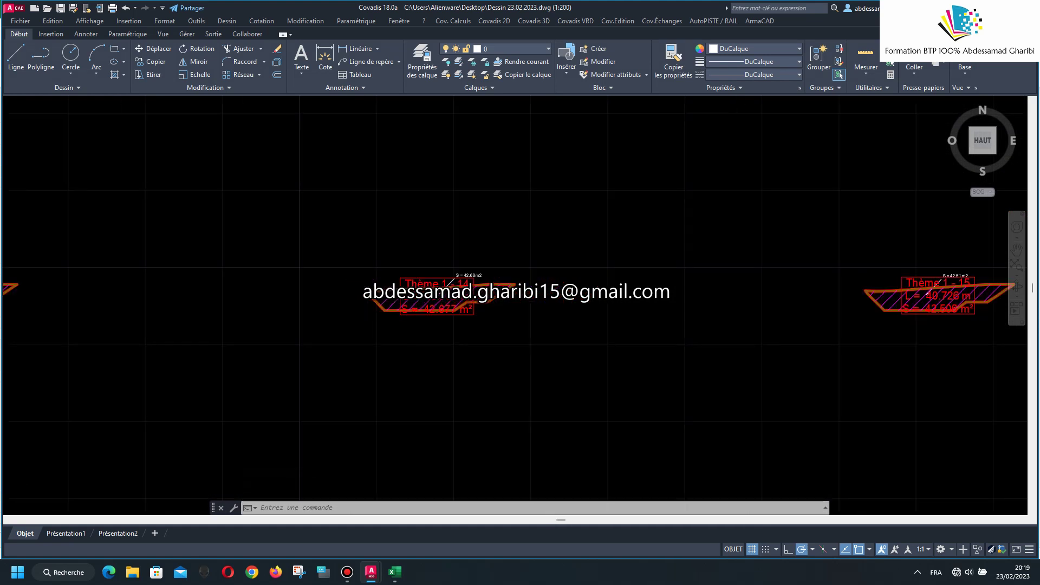
pyautogui.scroll(6, 411, 306)
pyautogui.click(349, 572)
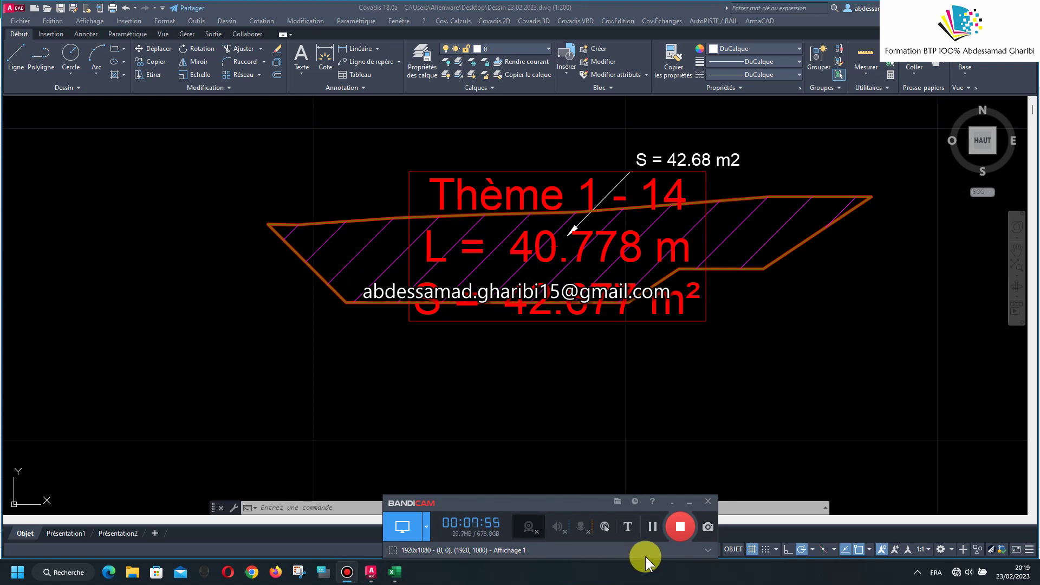
pyautogui.click(395, 572)
# Check the highlighted Excel listing, then return to Dessin 23.02.2023.dwg at section Thème 1 - 17 (S = 47.432 m²).
pyautogui.scroll(-1, 494, 356)
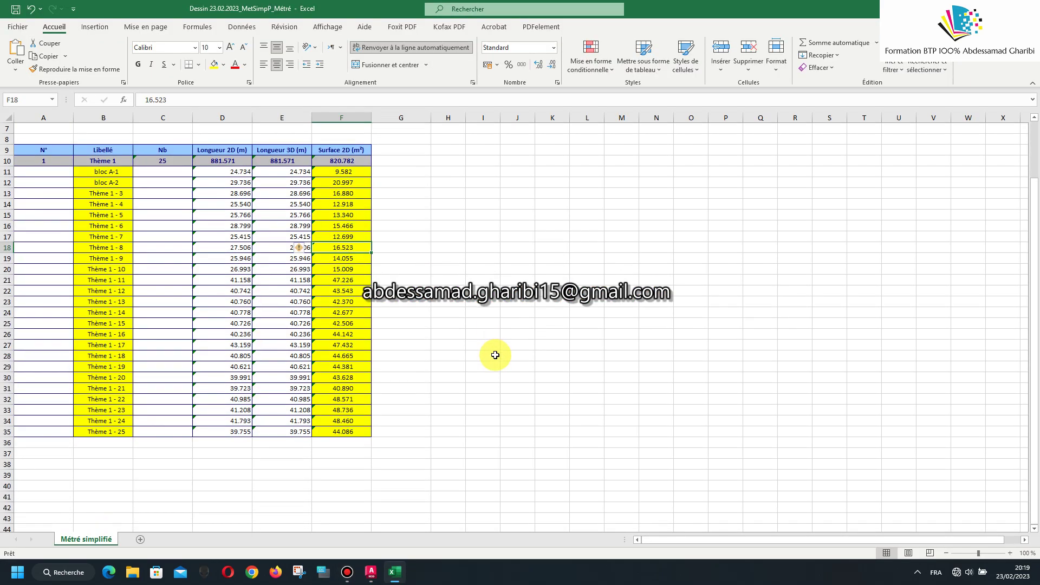
pyautogui.scroll(1, 495, 356)
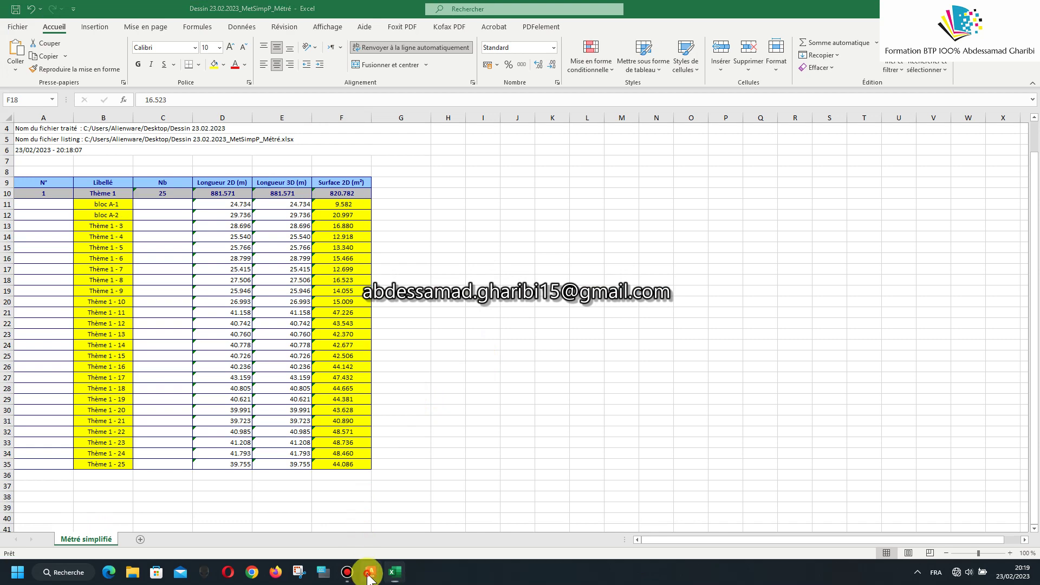
pyautogui.click(418, 510)
pyautogui.scroll(-3, 492, 308)
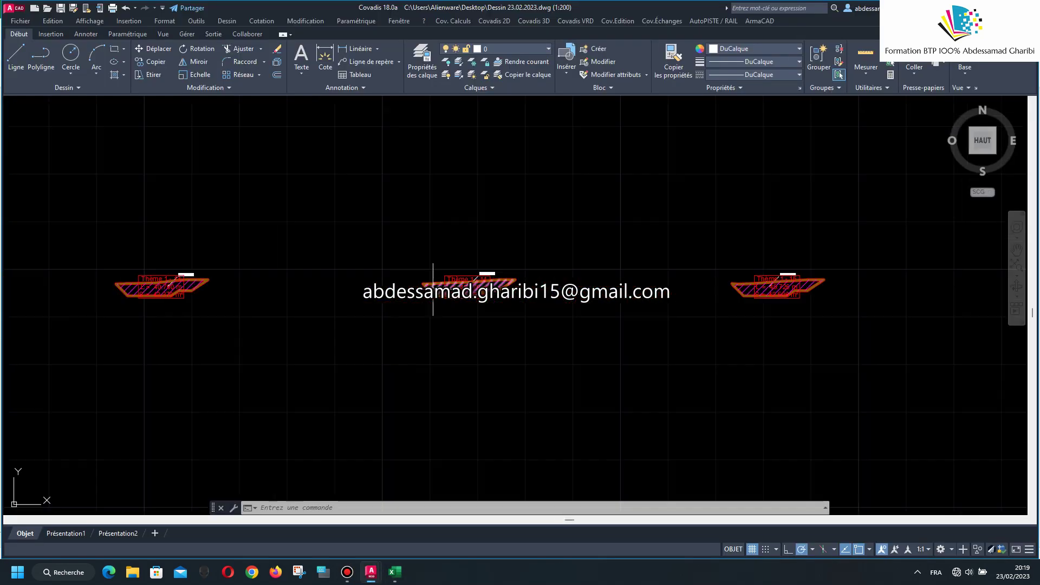
pyautogui.scroll(-2, 509, 292)
pyautogui.scroll(2, 697, 290)
pyautogui.scroll(2, 587, 327)
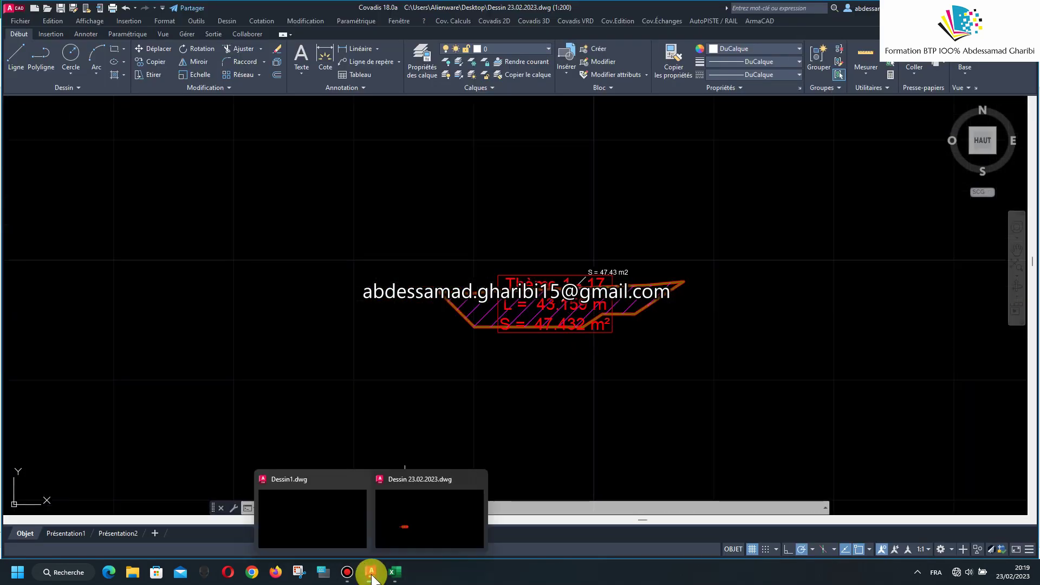